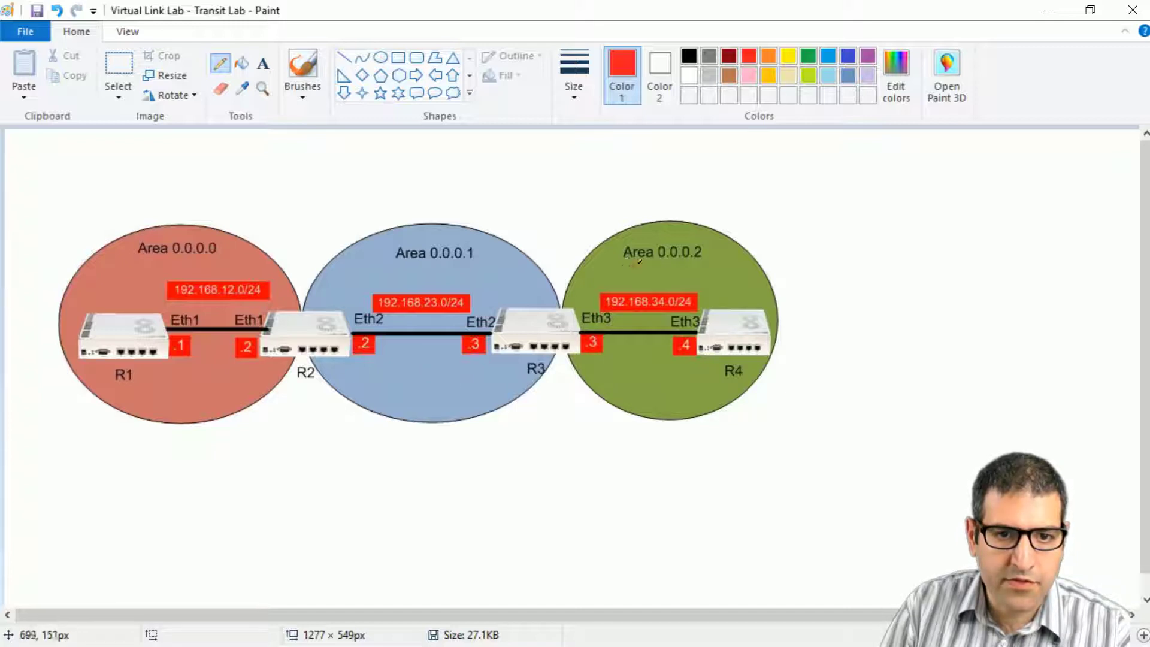
Draw red underlines beneath the Area 0.0.0.2 label and the 0.0.0.0 of the Area 0.0.0.0 label.
left_click_drag(629, 264, 704, 262)
left_click_drag(180, 259, 217, 258)
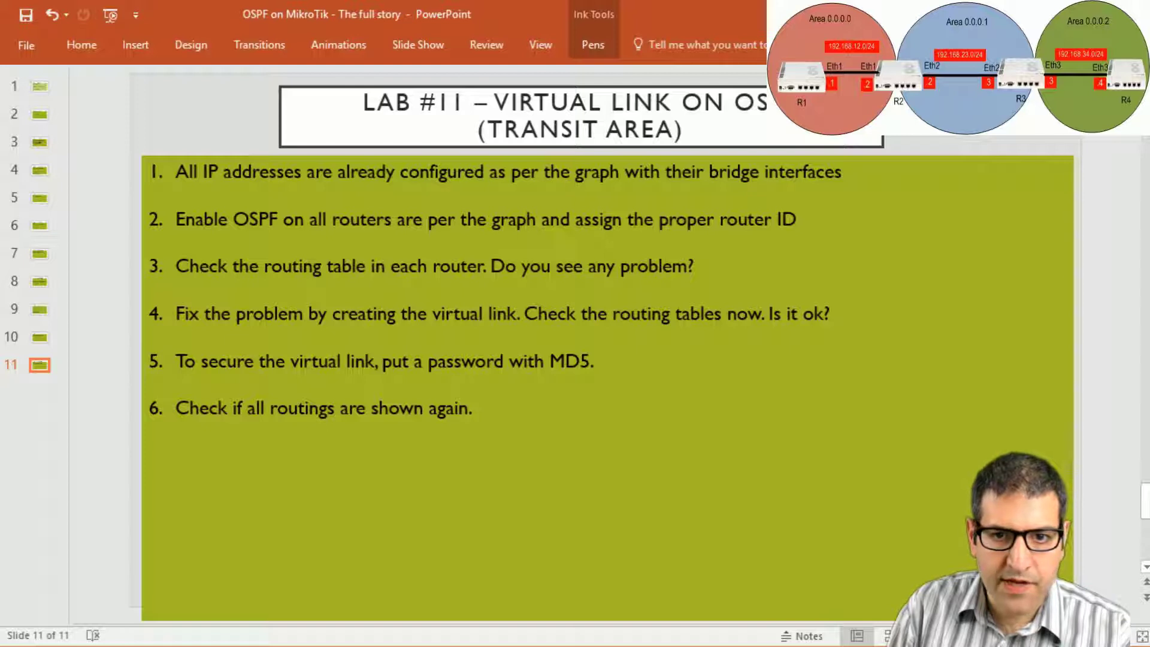
Mark step 1 on the lab slide with a red ink check, then return to the Paint diagram.
left_click_drag(861, 174, 911, 160)
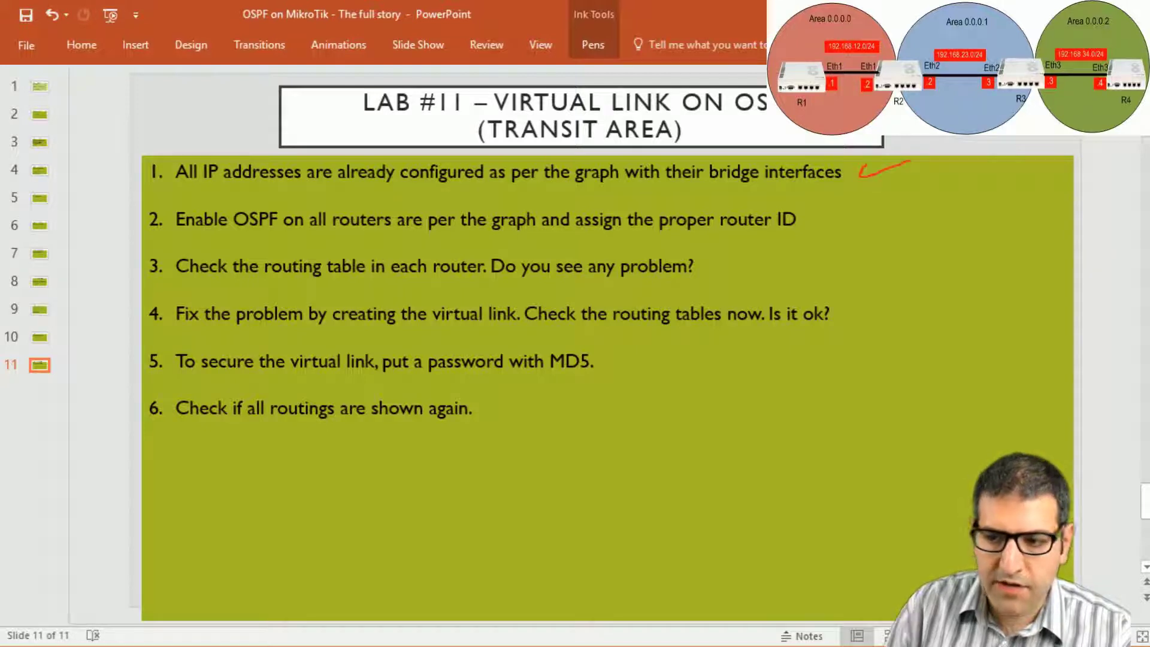
key("alt+Tab")
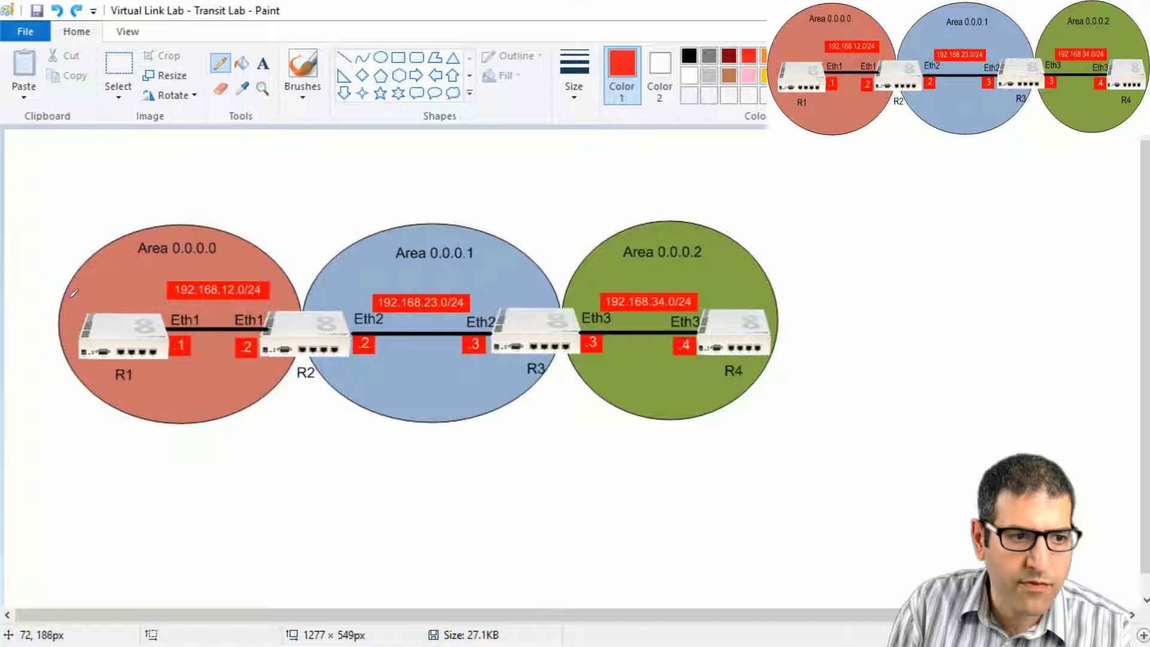
Scribble a red pencil stroke across the Area 0.0.0.0 circle above R1.
left_click_drag(76, 292, 143, 292)
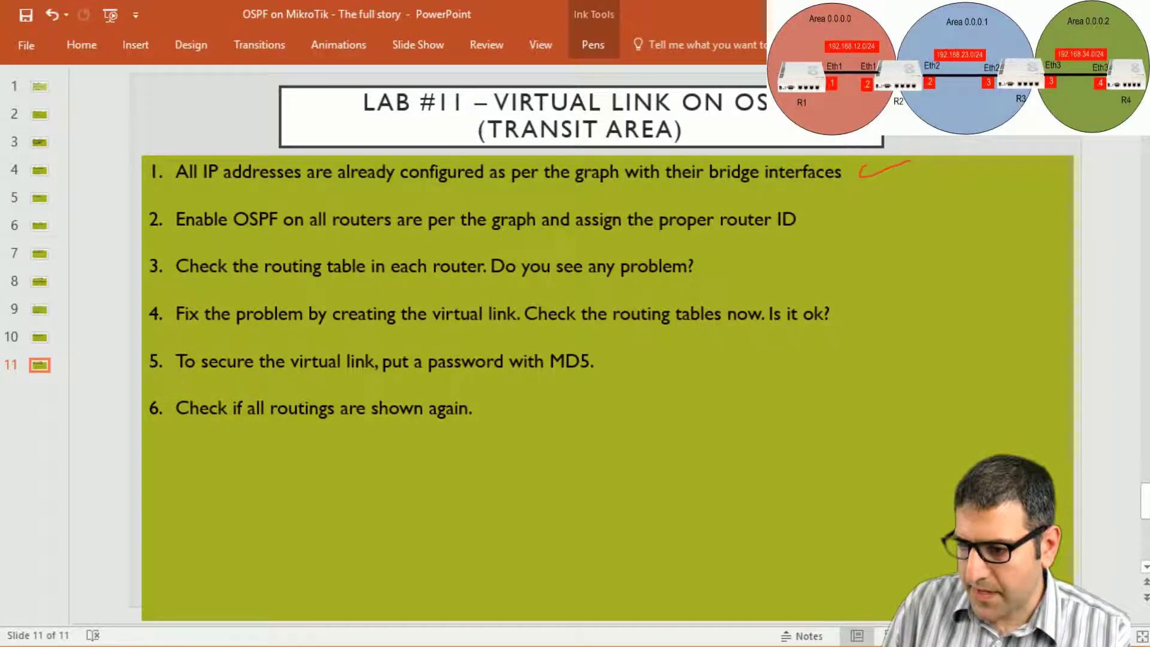
Switch from PowerPoint to the WinBox session for router R1 at 192.168.1.1.
key("alt+Tab")
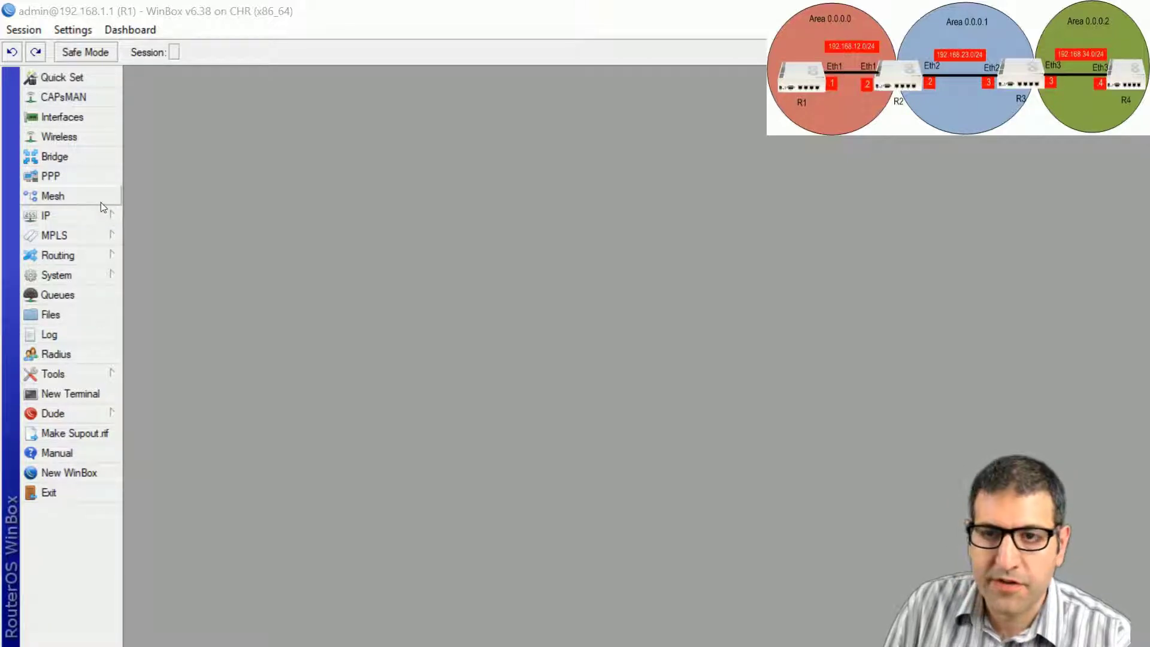
Set router ID 1.1.1.1 on R1's default OSPF instance.
left_click(95, 256)
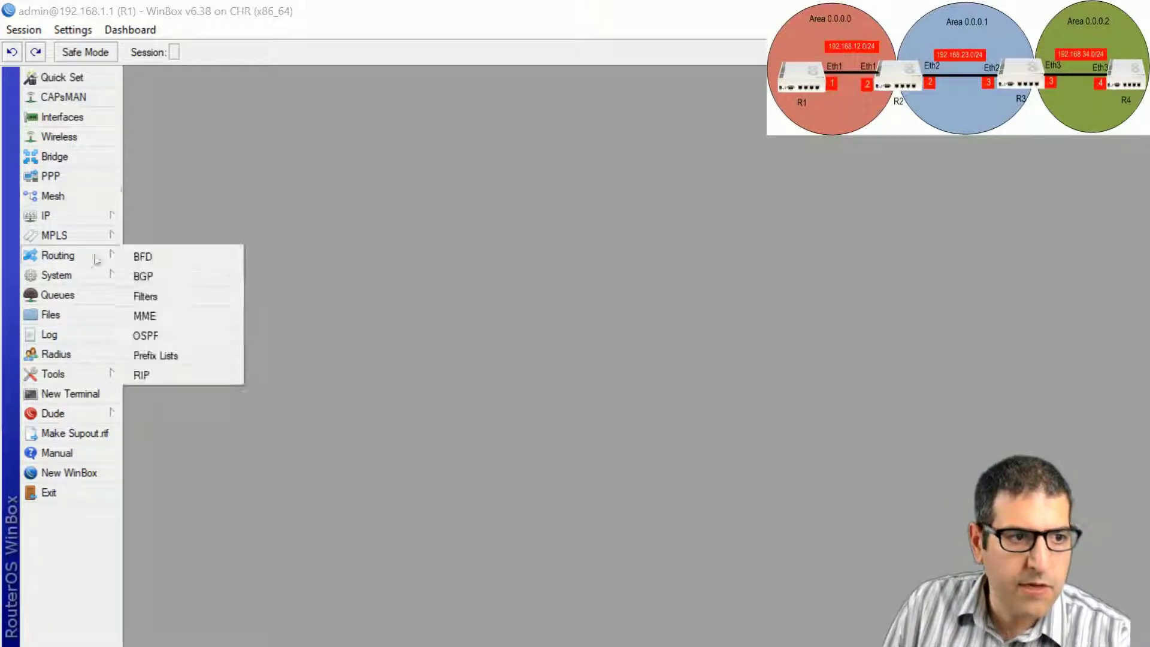
left_click(175, 339)
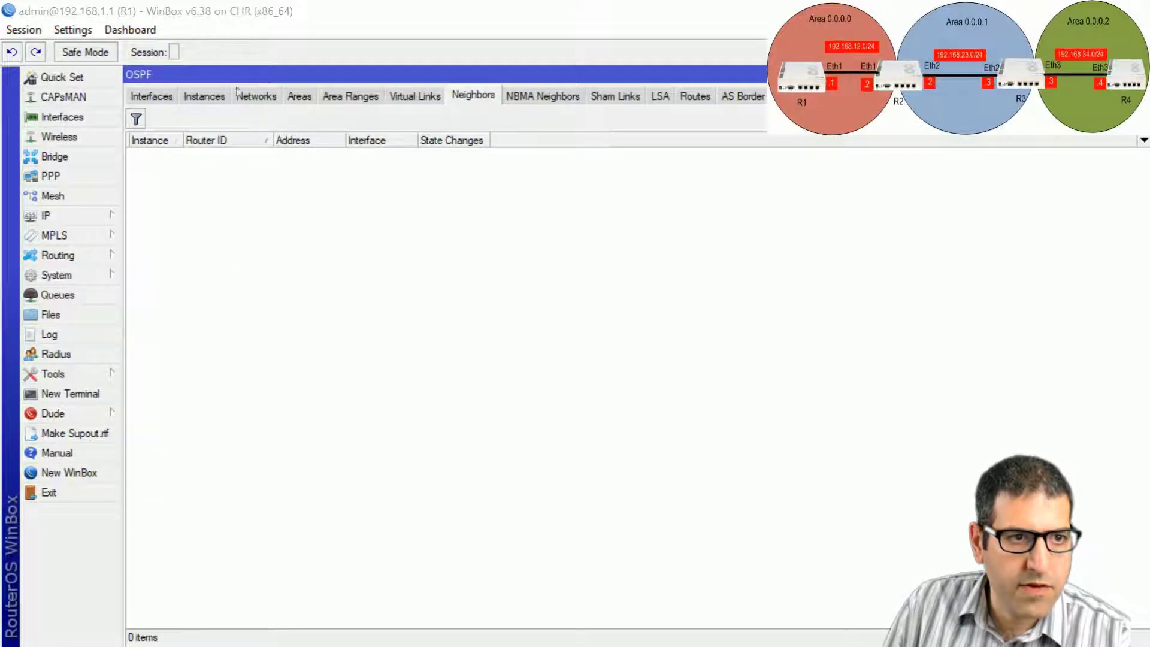
left_click(205, 97)
double_click(214, 155)
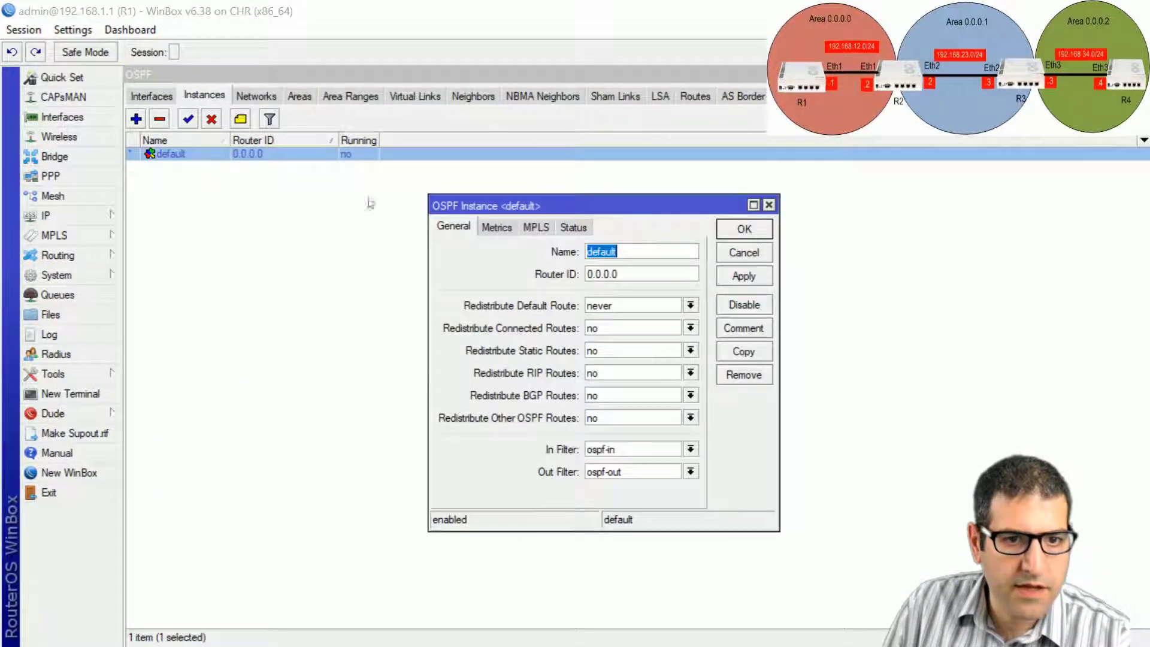
key("Tab")
type("1.1.1.1")
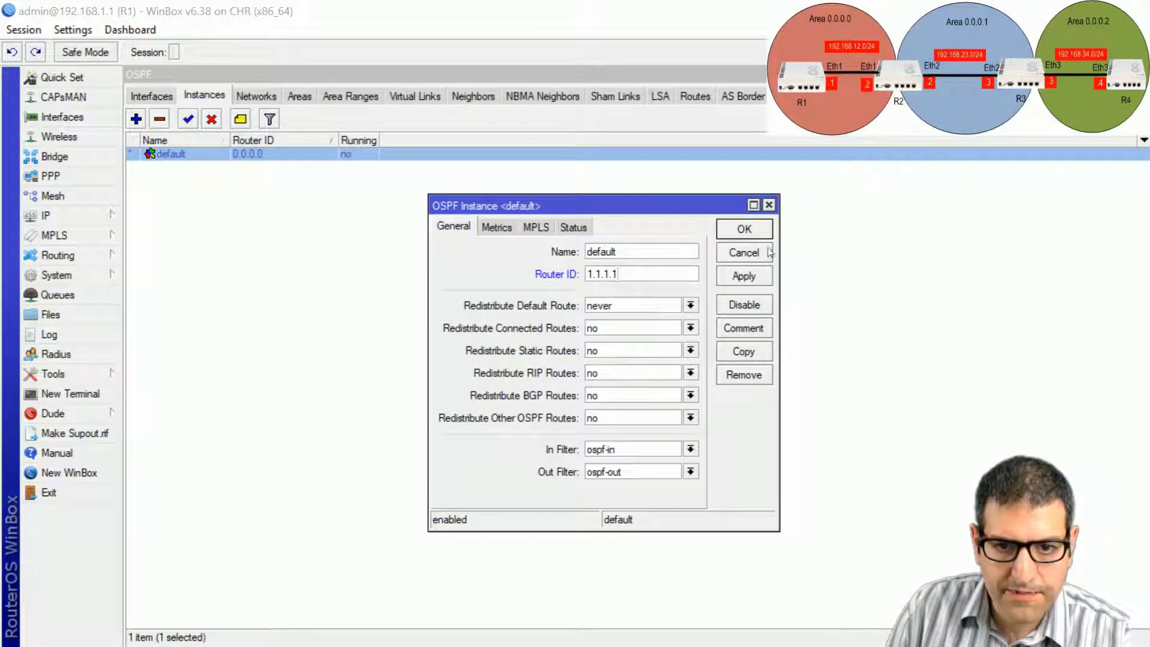
left_click(752, 230)
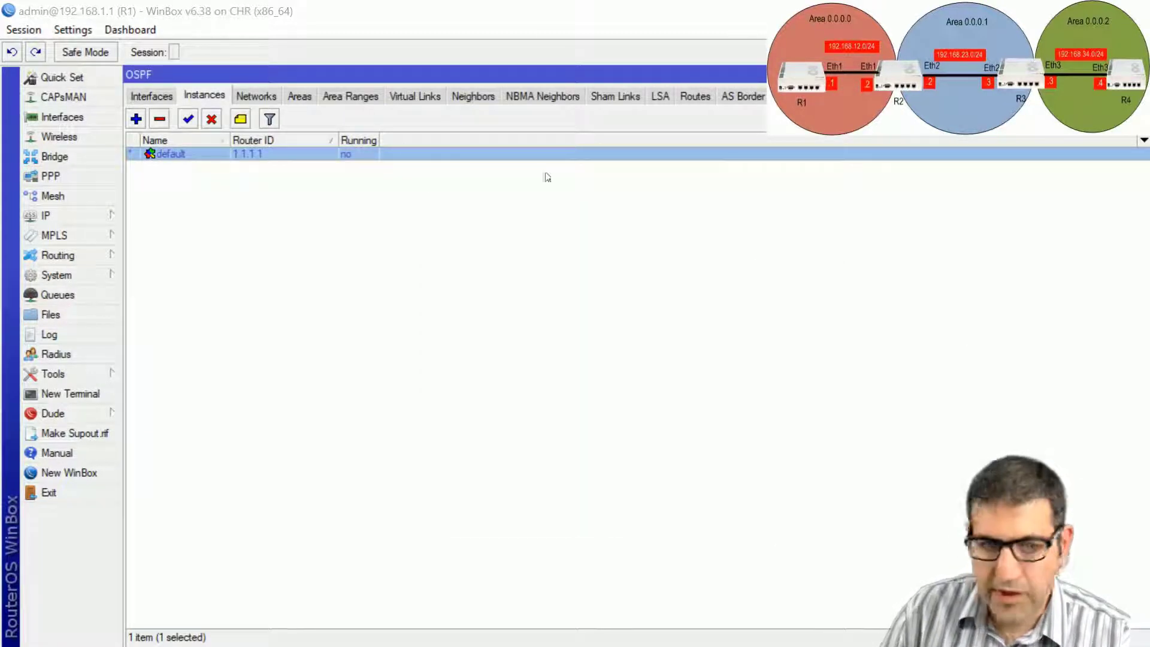
Add OSPF network 0.0.0.0/0 to R1's backbone area, then move to R2.
left_click(274, 97)
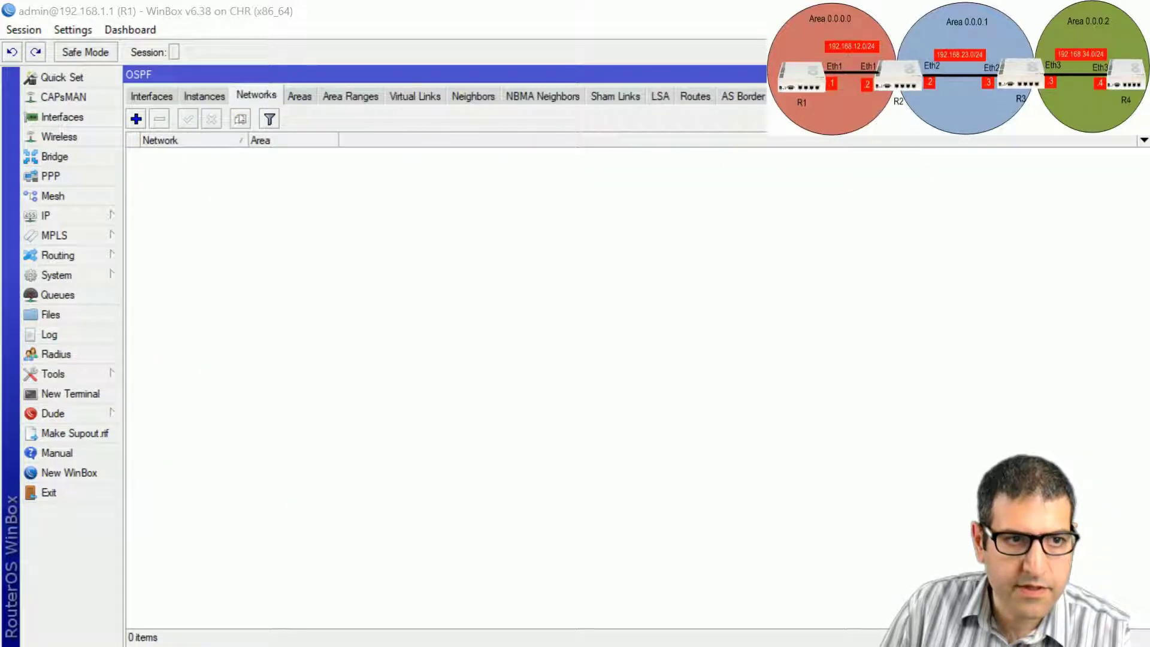
left_click(136, 119)
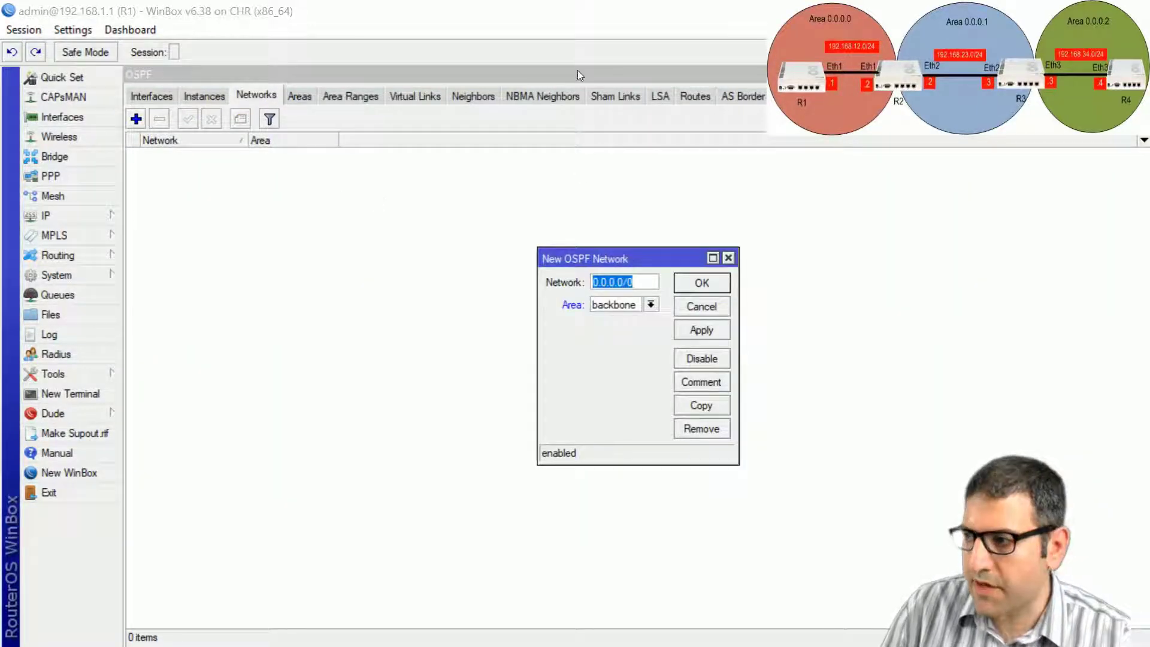
left_click_drag(599, 258, 405, 218)
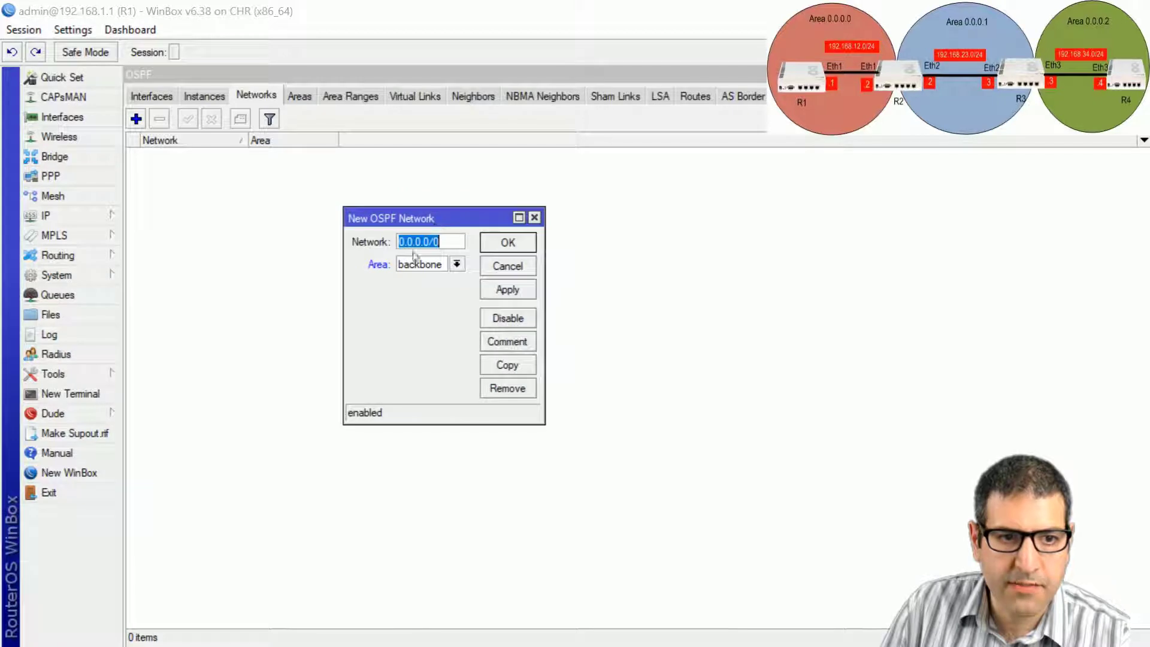
left_click(528, 243)
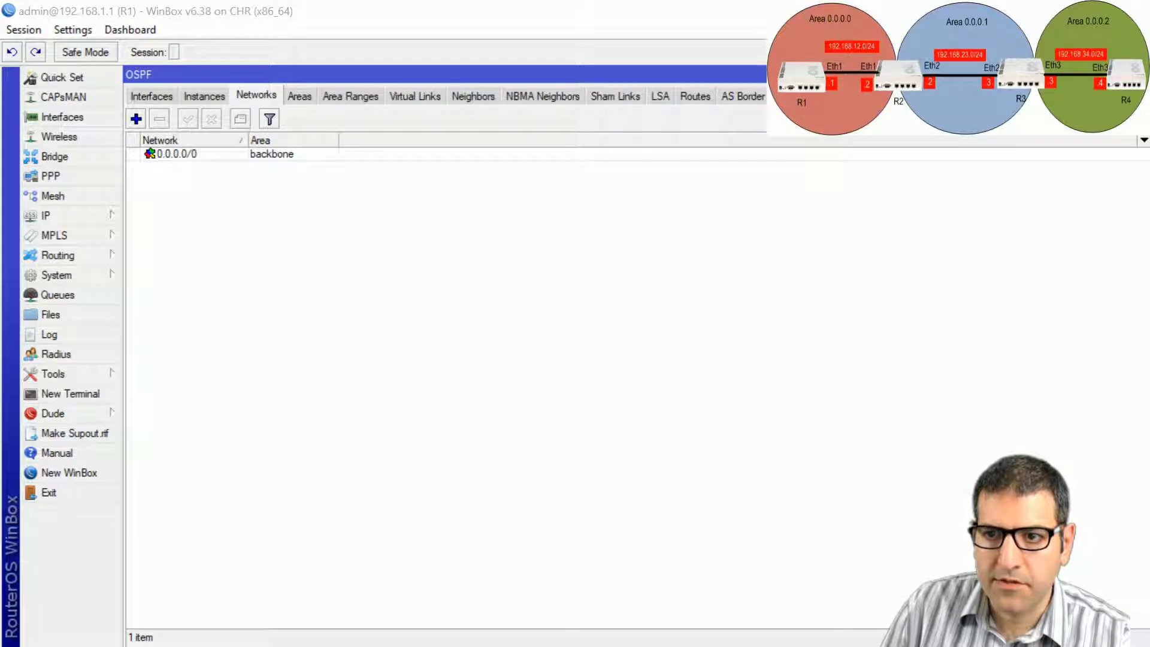
key("alt+Tab")
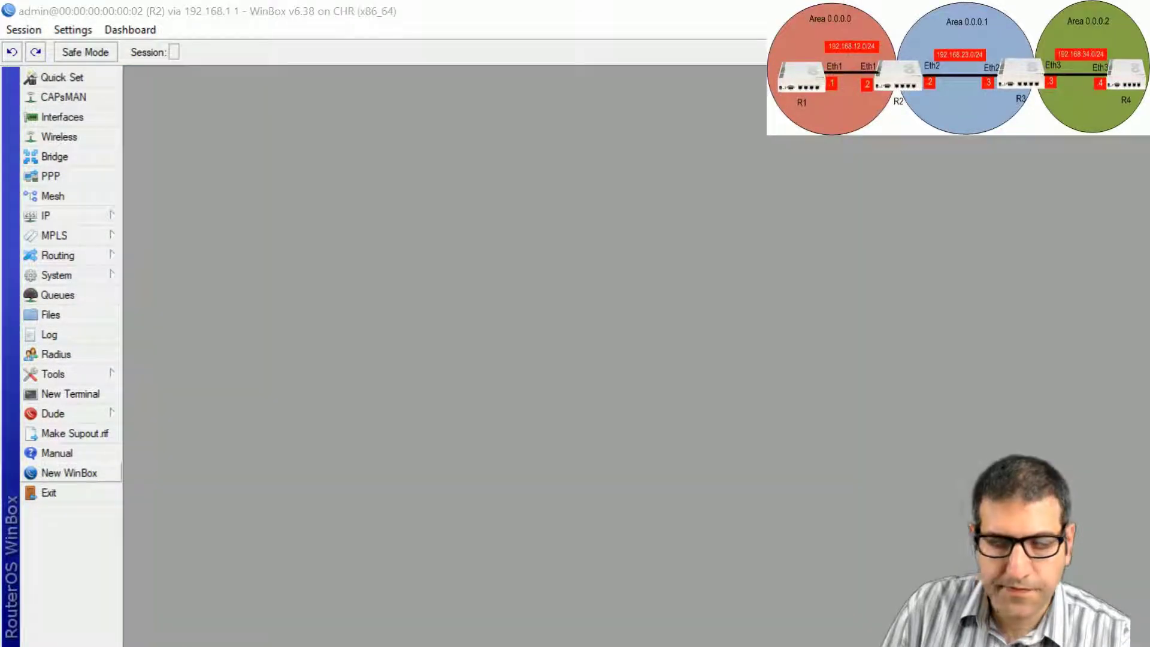
Set router ID 2.2.2.2 on R2's default OSPF instance.
left_click(98, 256)
left_click(215, 334)
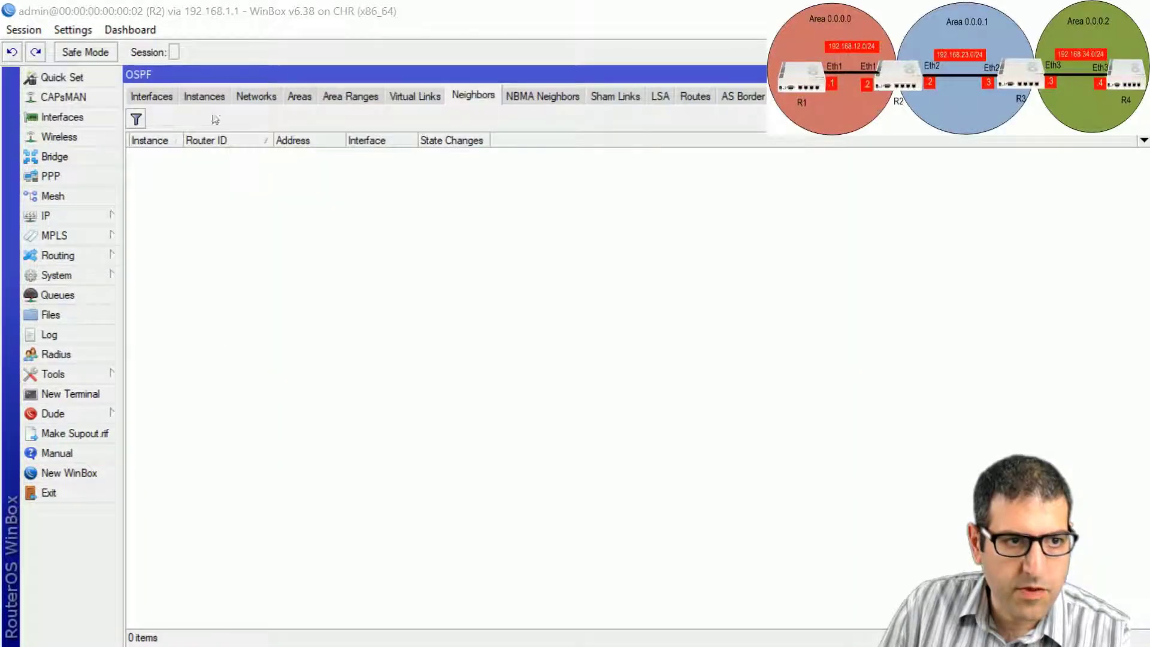
left_click(222, 98)
double_click(209, 156)
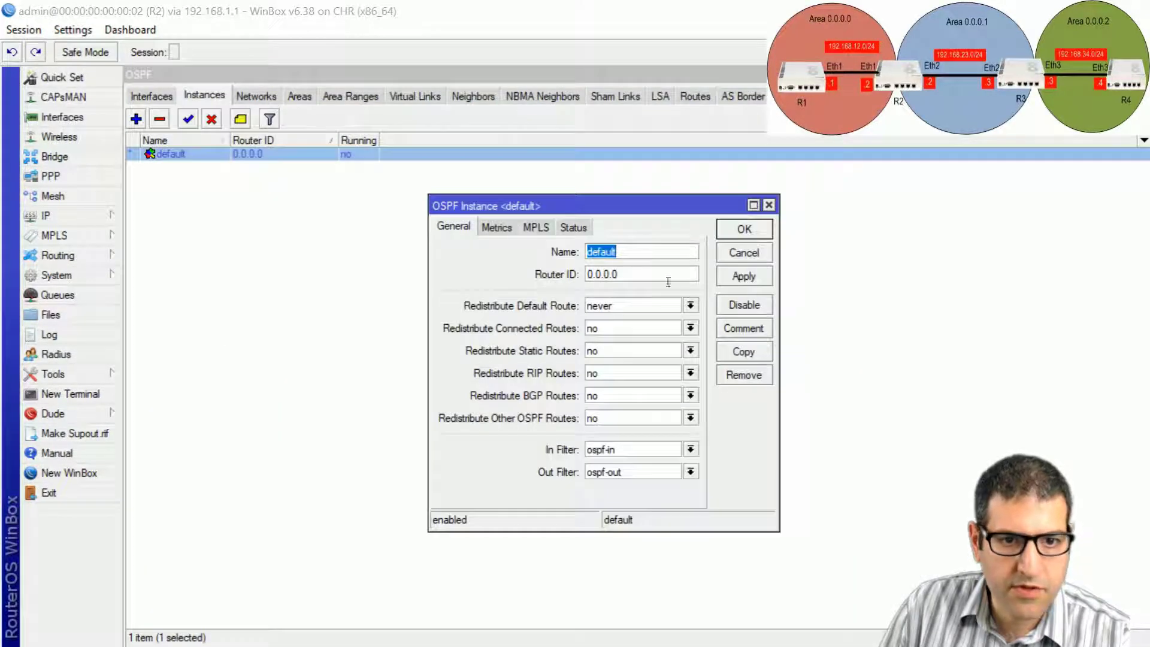
key("Tab")
type("2.2.2.2")
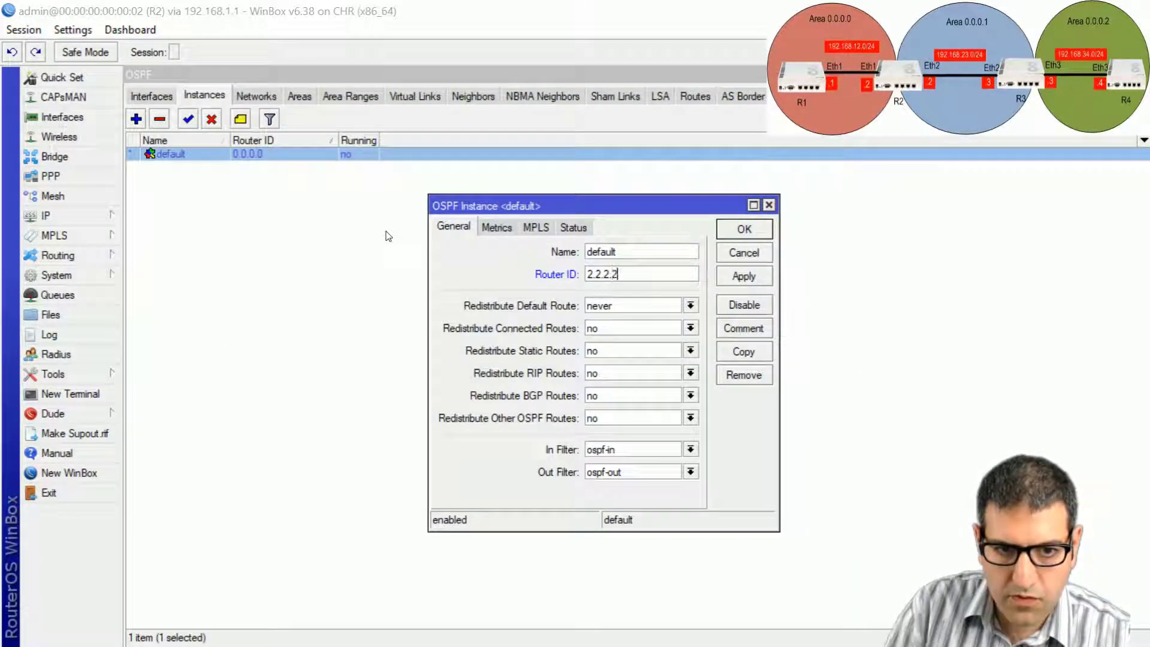
left_click(744, 229)
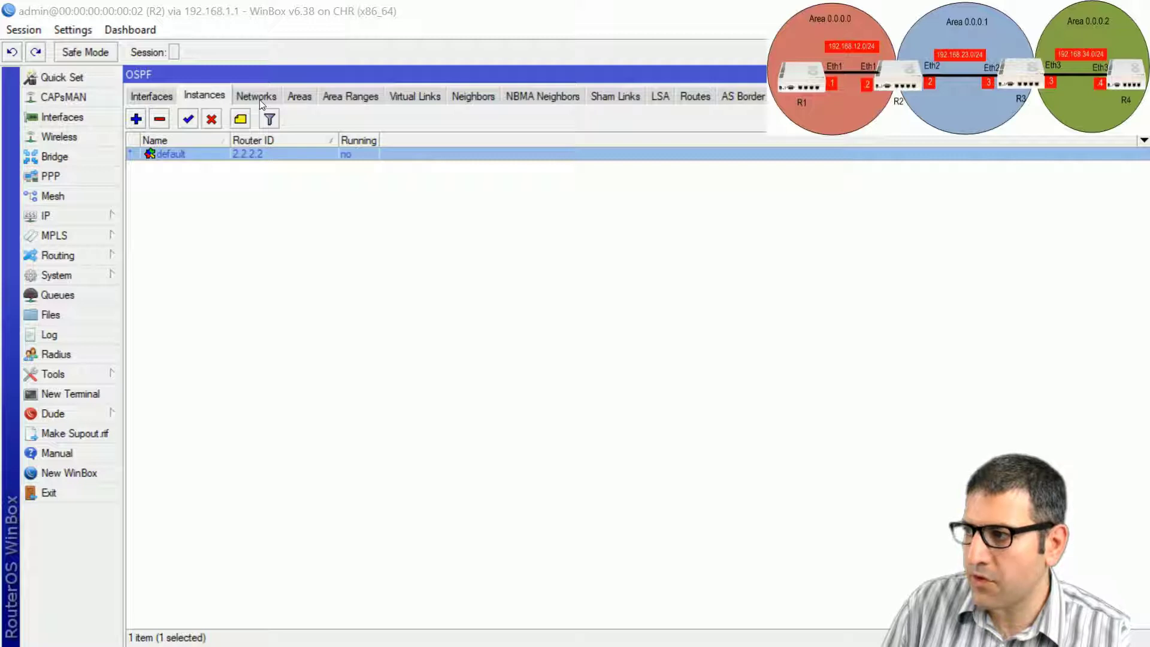
Create OSPF area1 with area ID 0.0.0.1 on R2.
left_click(309, 97)
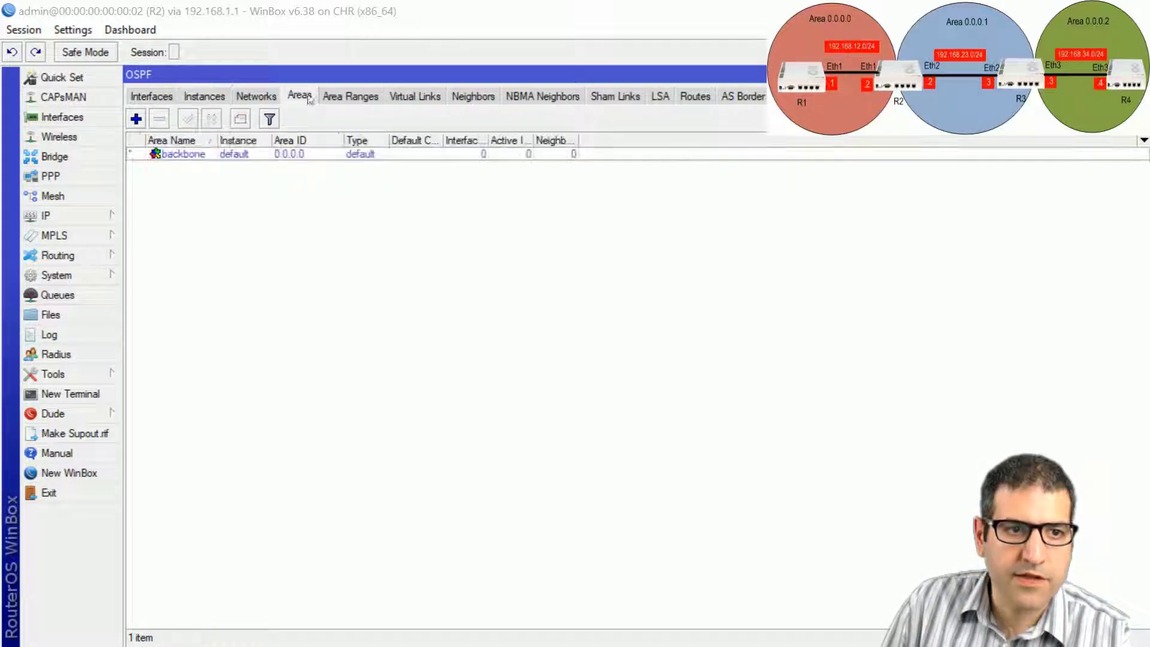
left_click(136, 119)
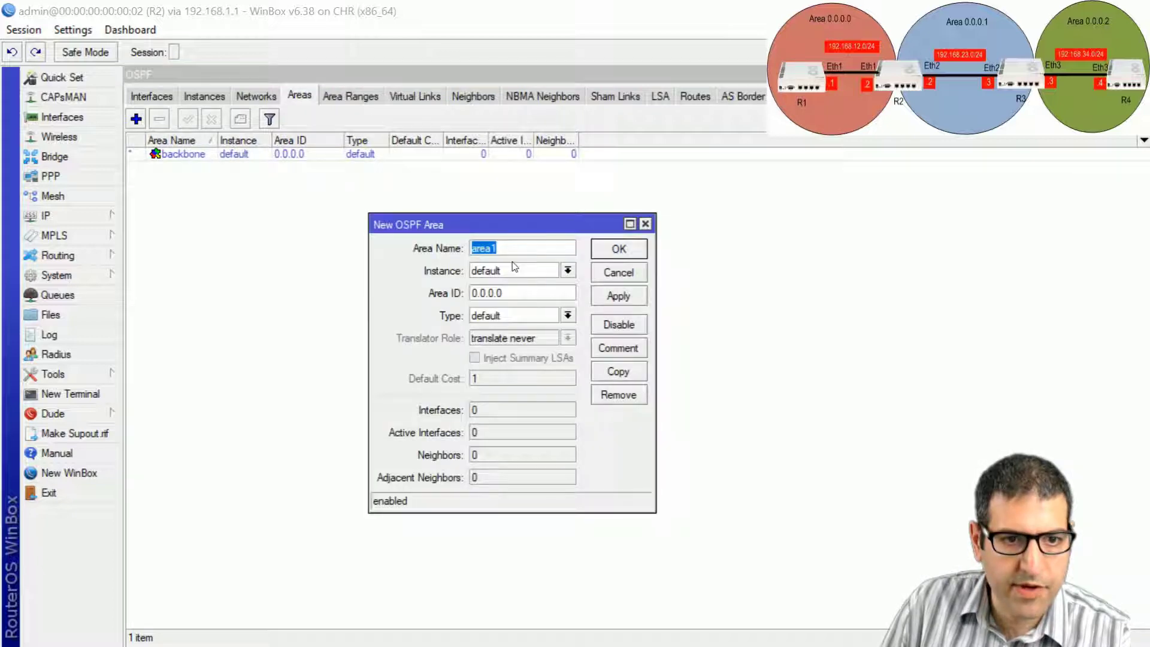
left_click(550, 294)
key("BackSpace")
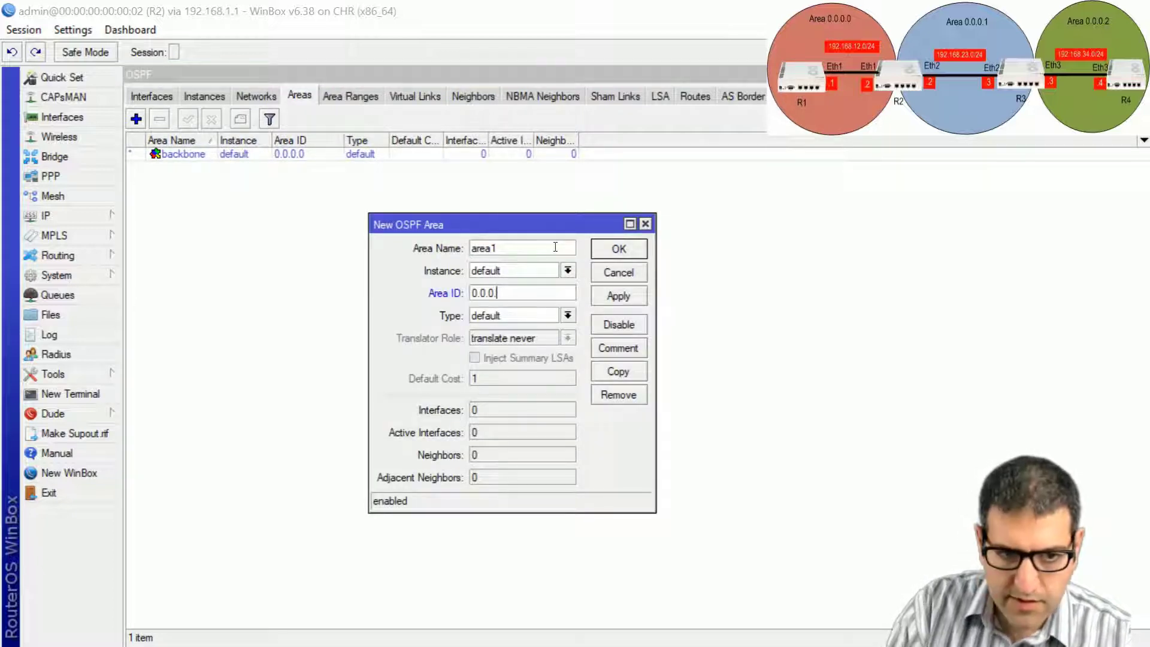
type("1")
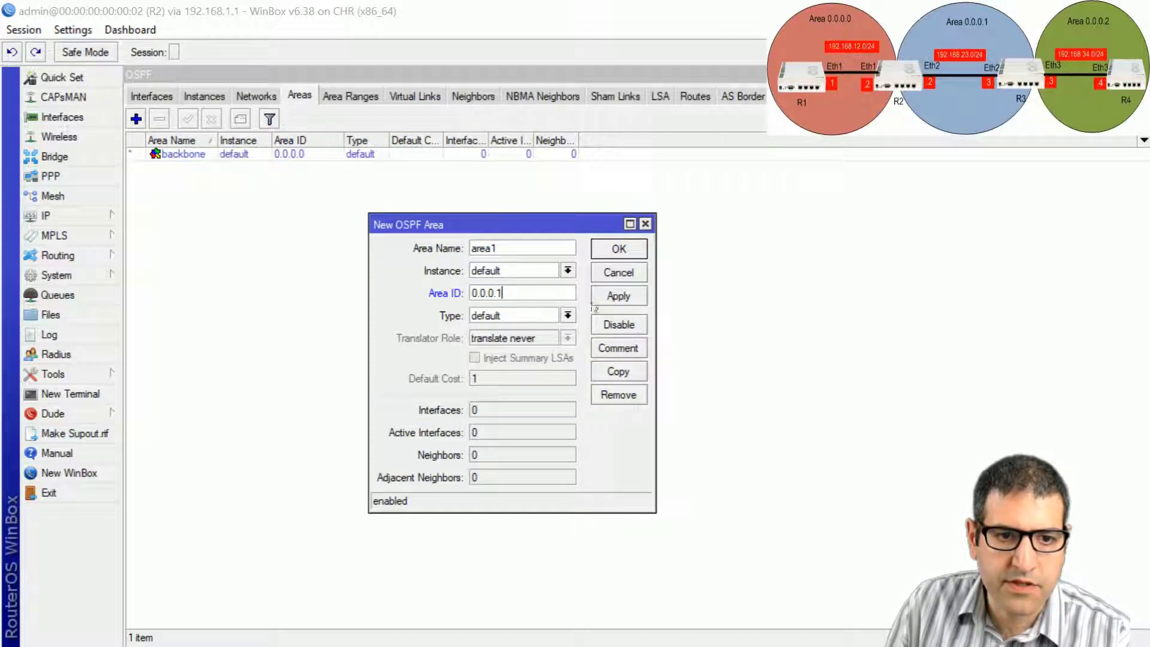
left_click(632, 256)
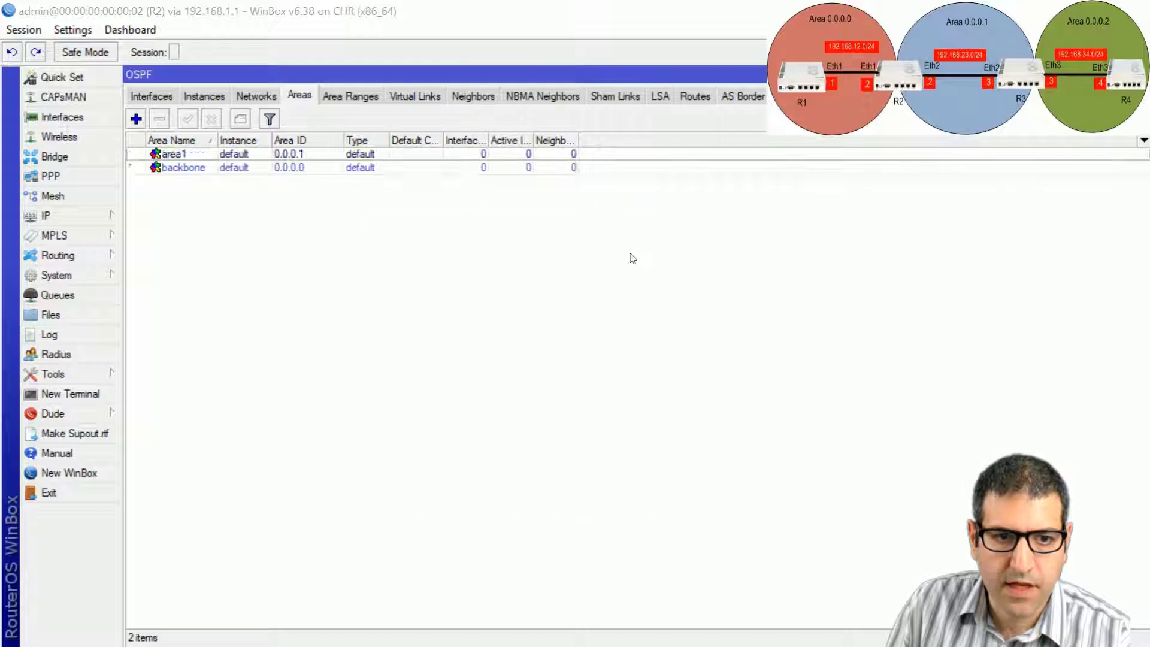
left_click(253, 97)
Advertise 192.168.12.0/24 in the backbone, and 192.168.23.0/24 and 22.22.22.0/24 in area1.
left_click(136, 119)
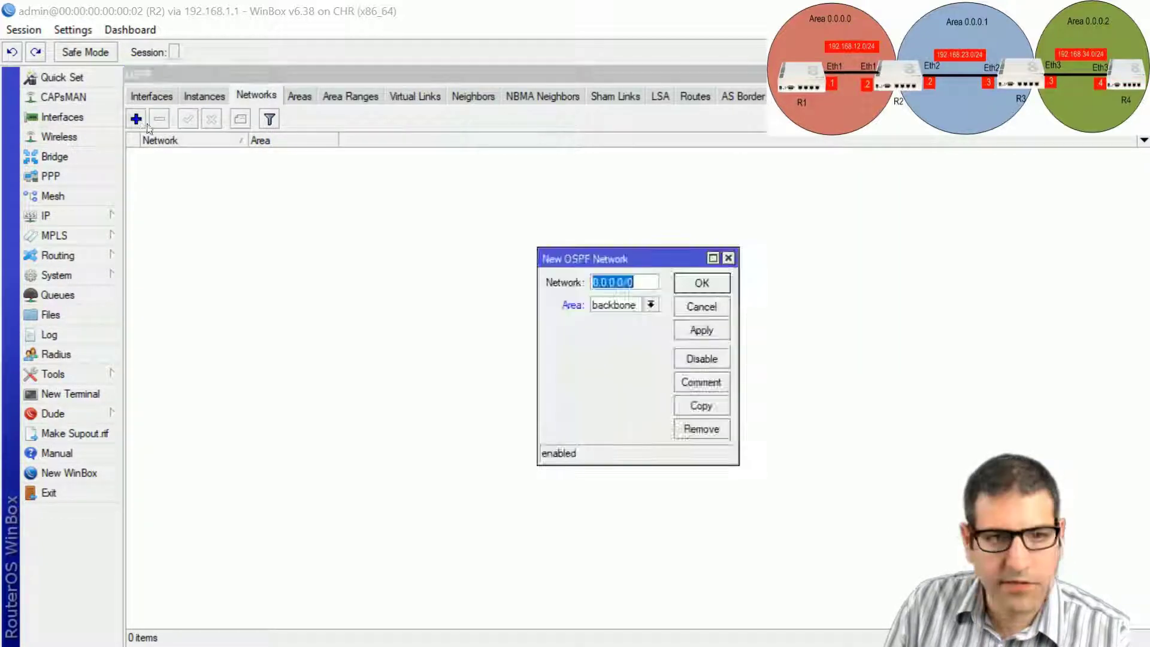
type("192.168")
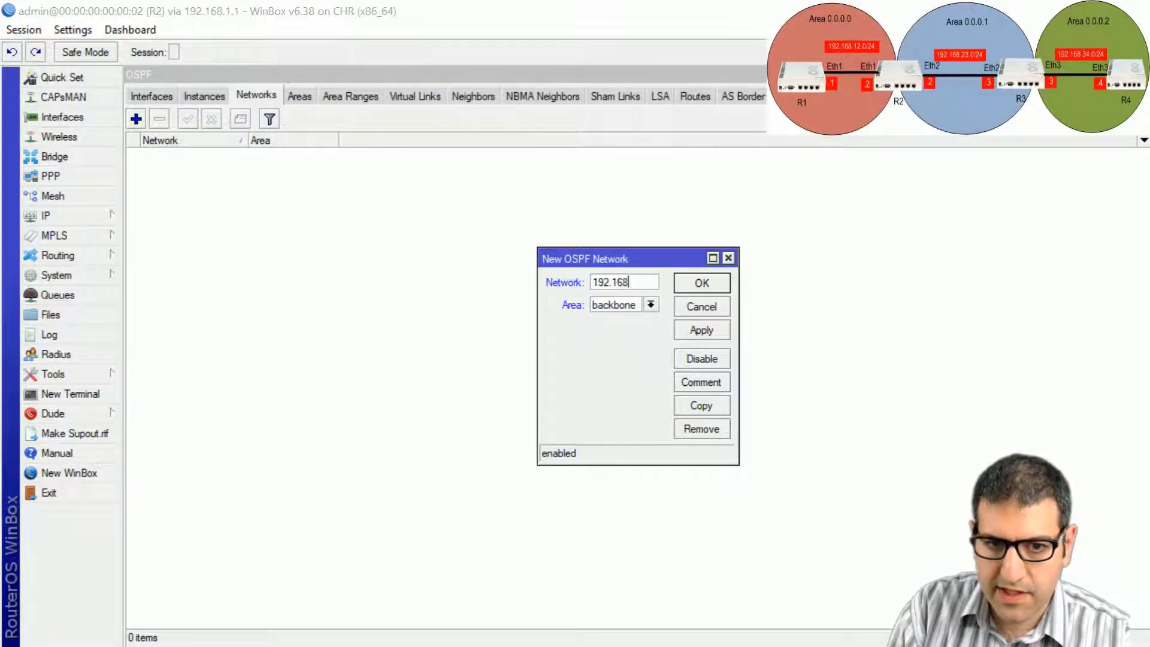
type(".12.0")
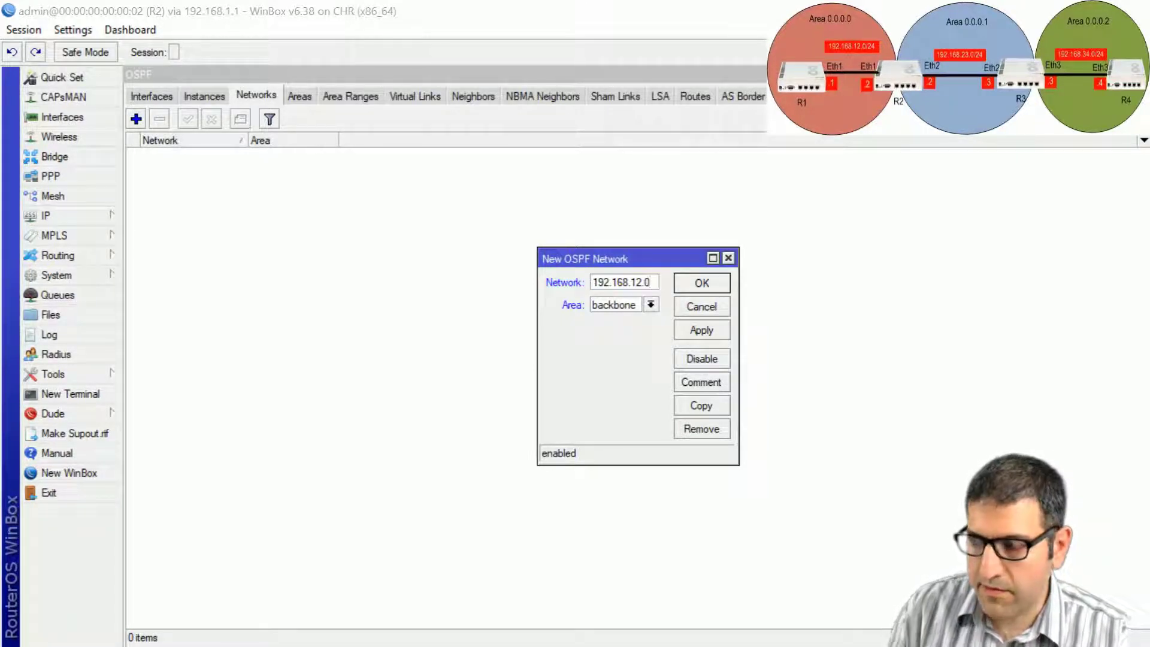
type("/24")
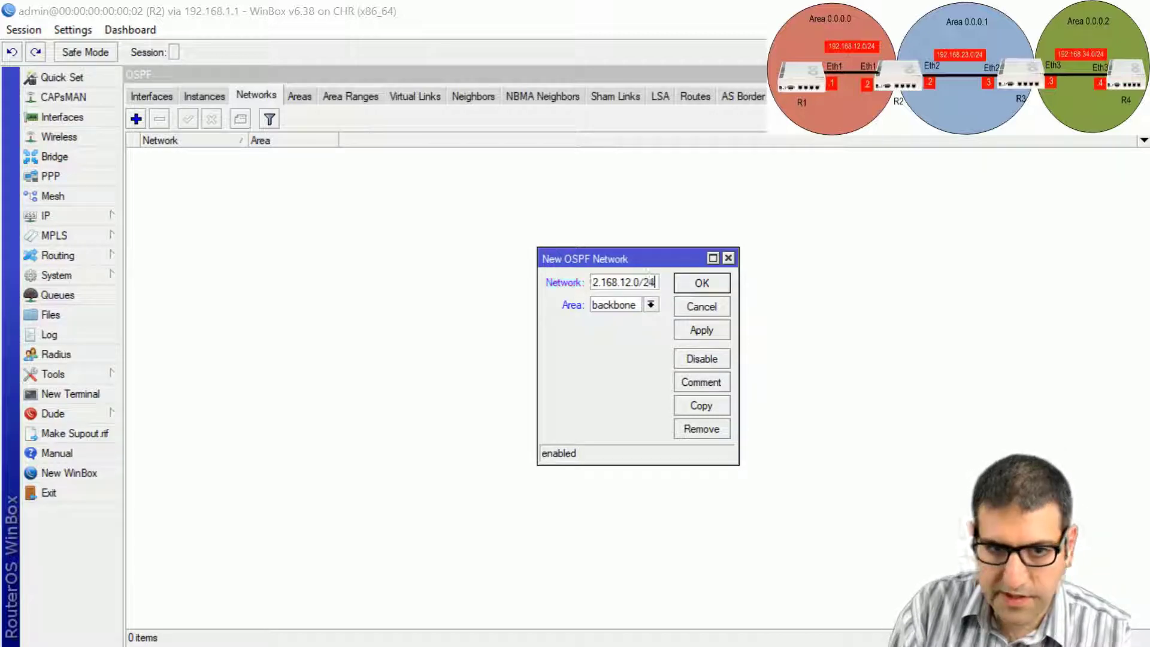
left_click(715, 285)
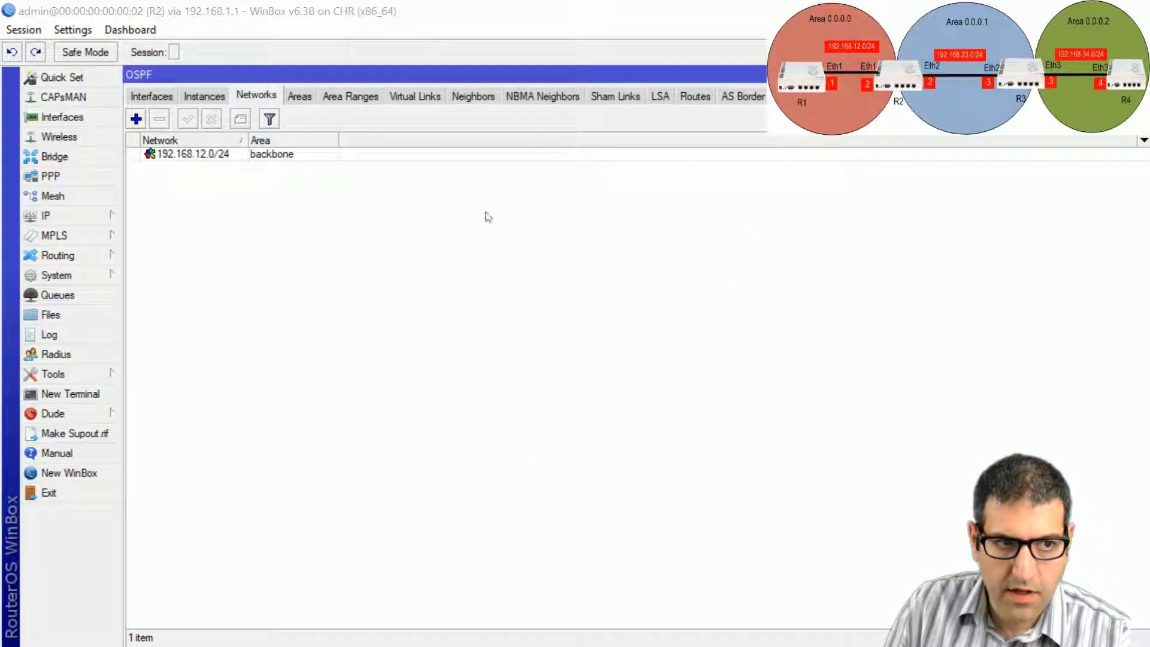
left_click(136, 119)
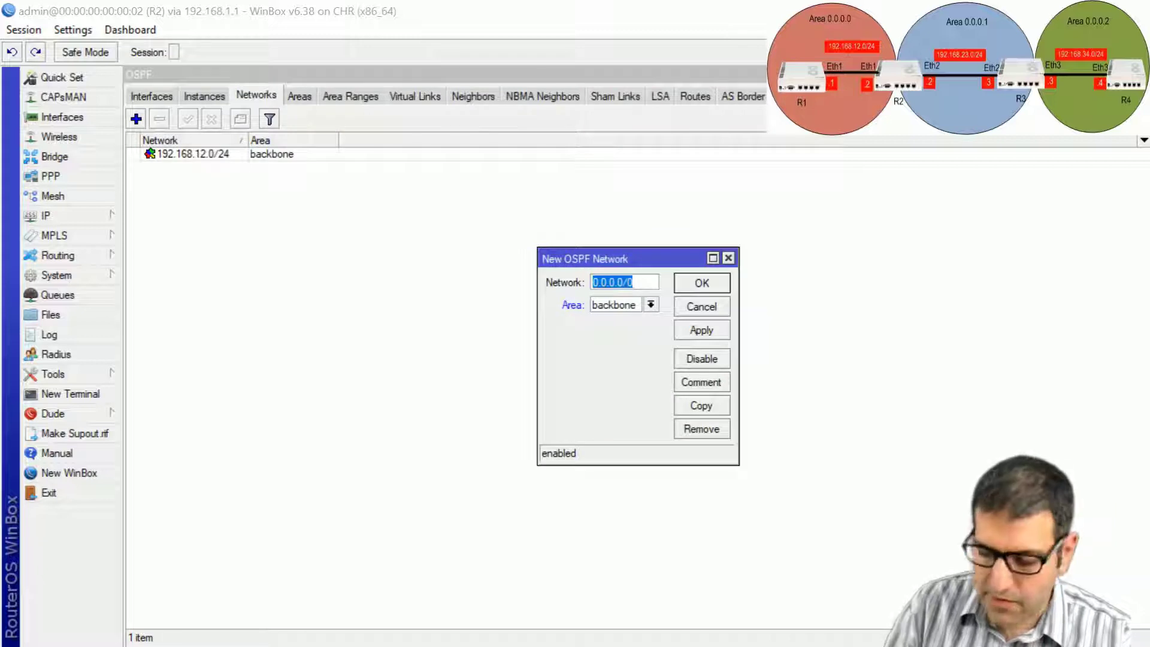
type("192.16")
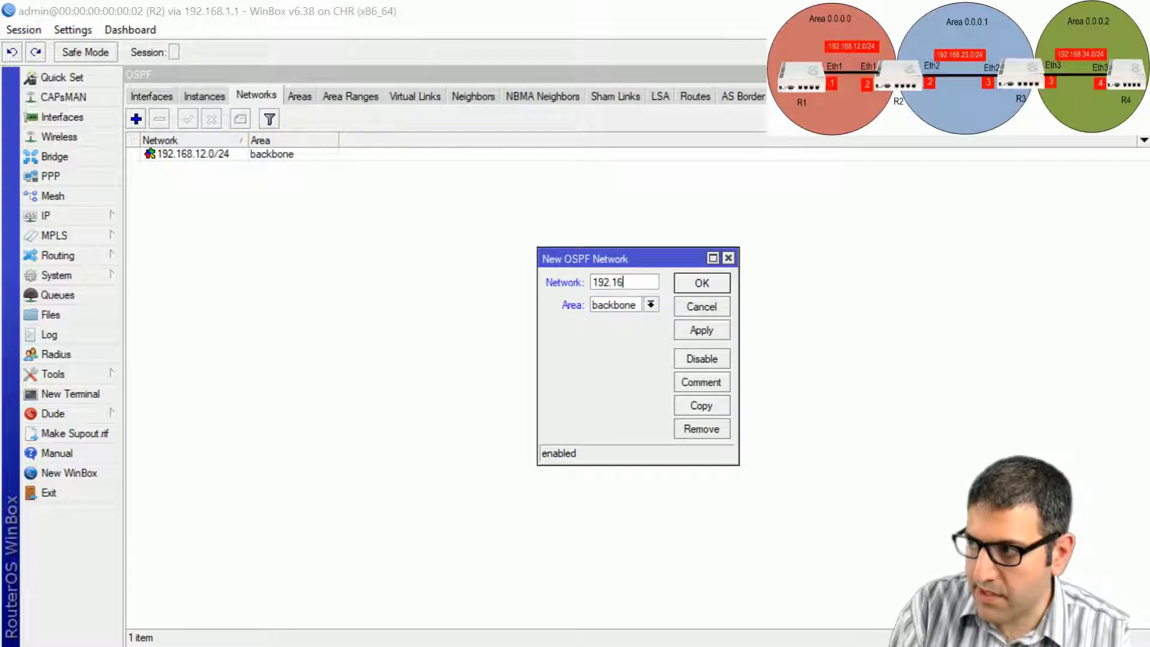
type("8.23.")
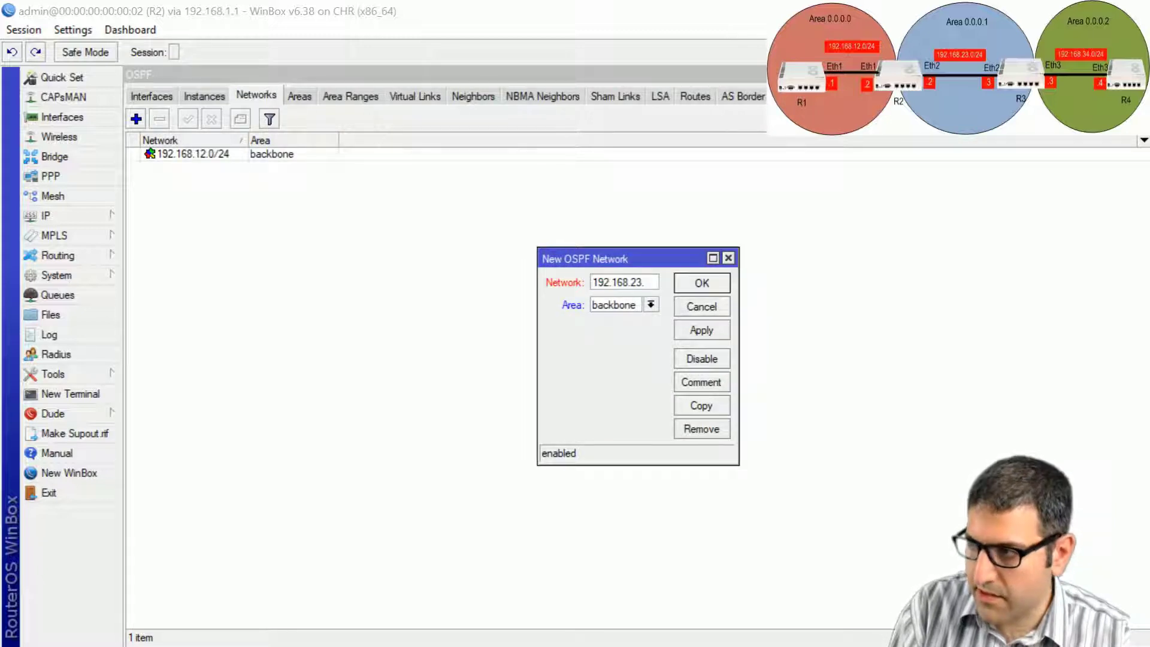
type("0/24")
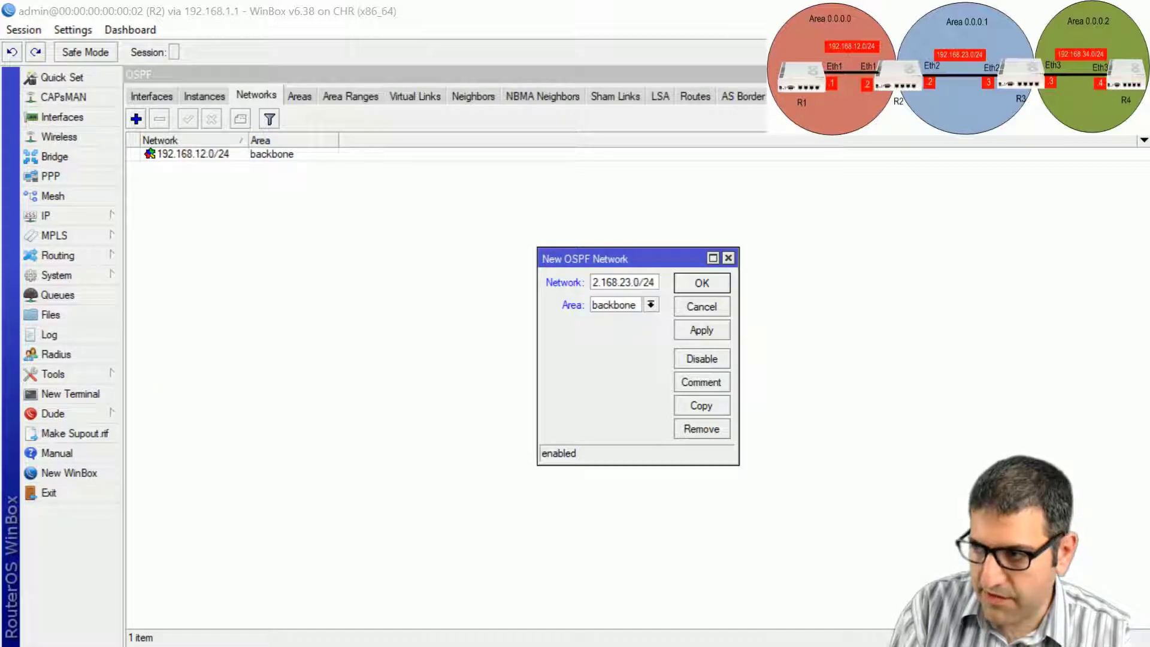
left_click(651, 305)
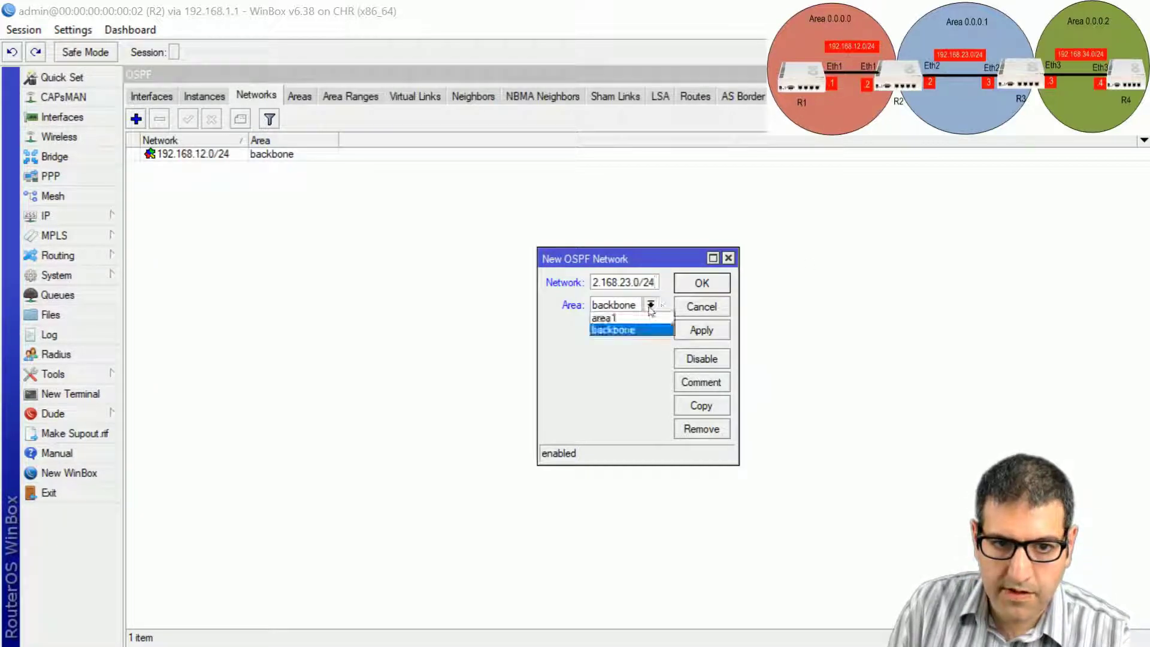
left_click(617, 315)
left_click(701, 283)
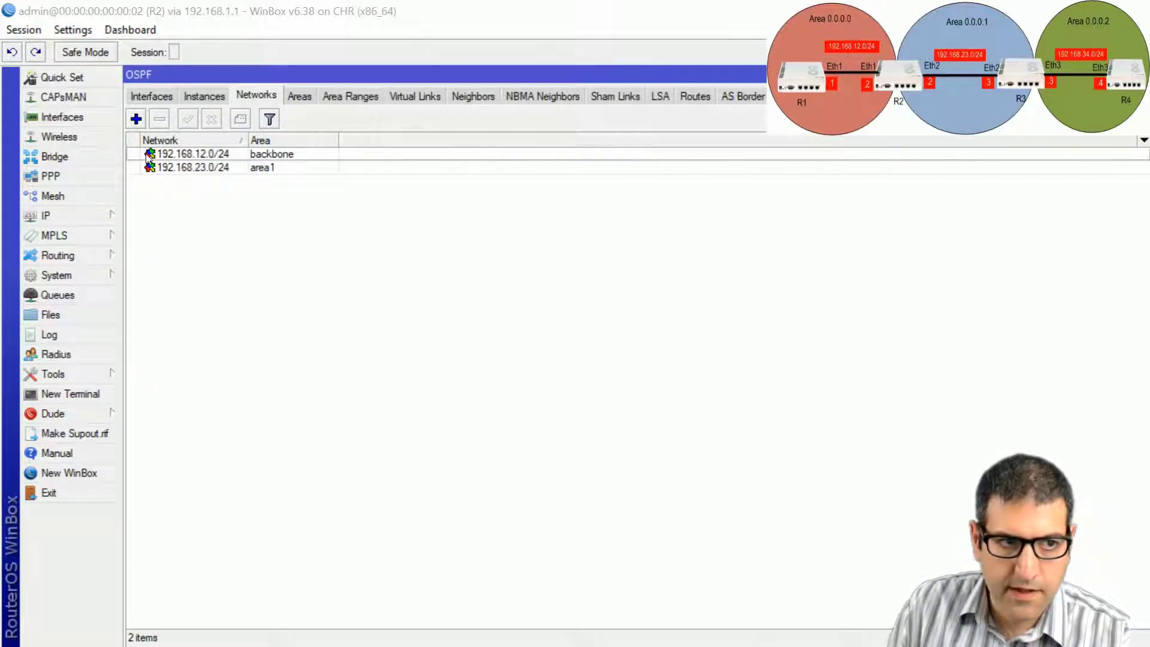
left_click(136, 118)
type("22")
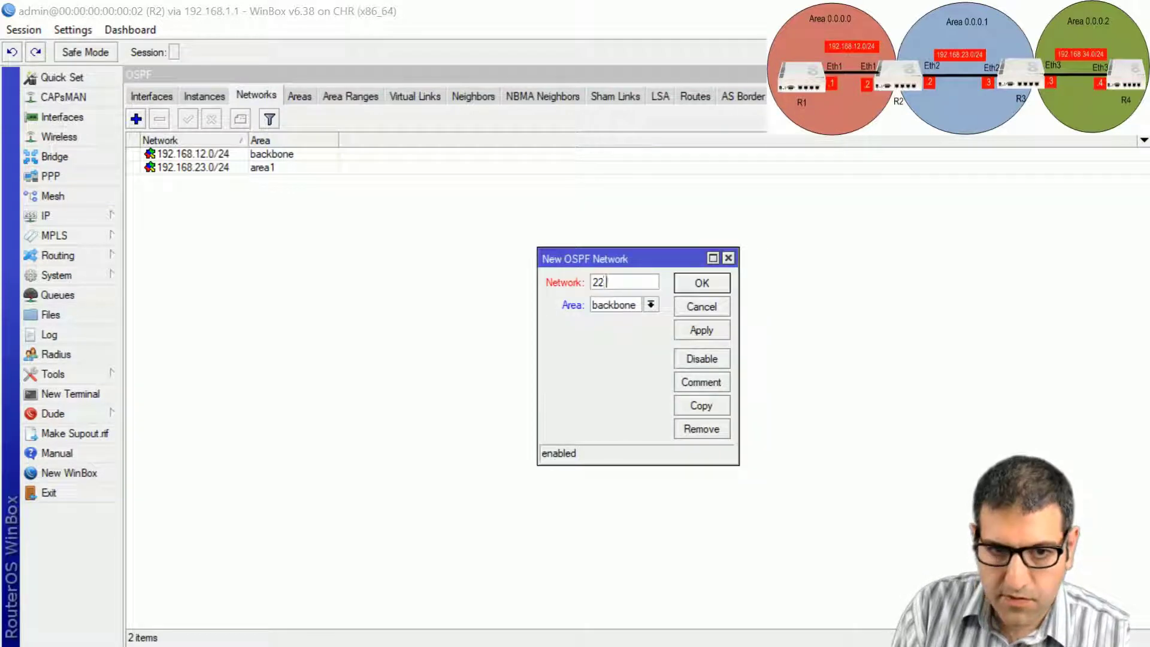
type(".22.22.0/")
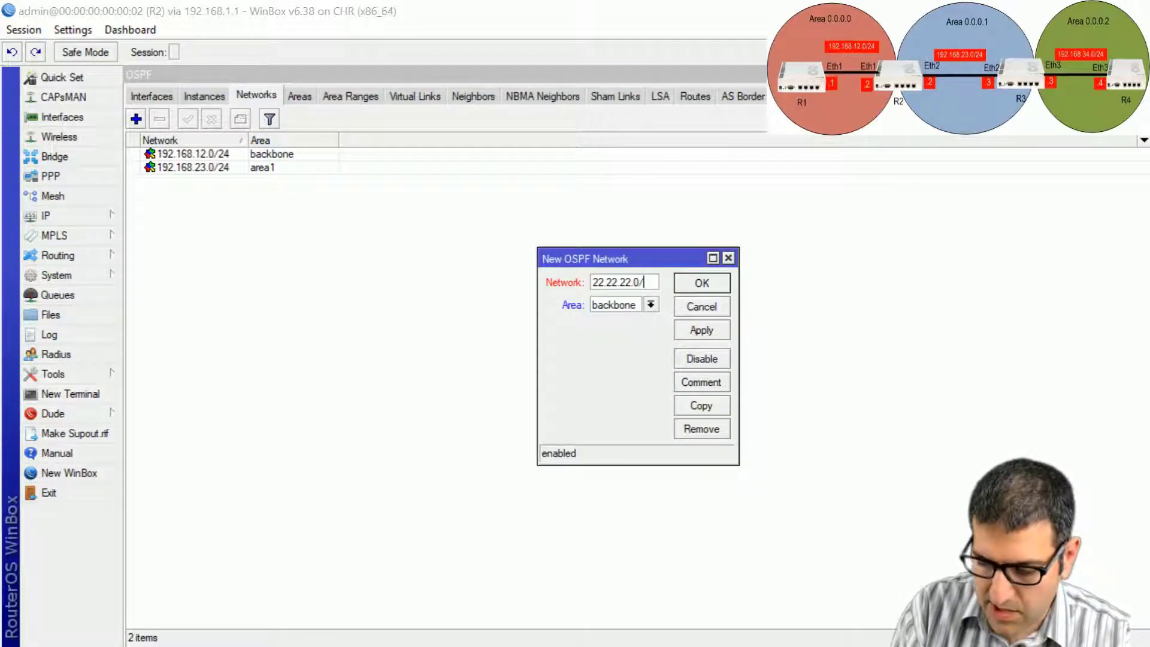
type("24")
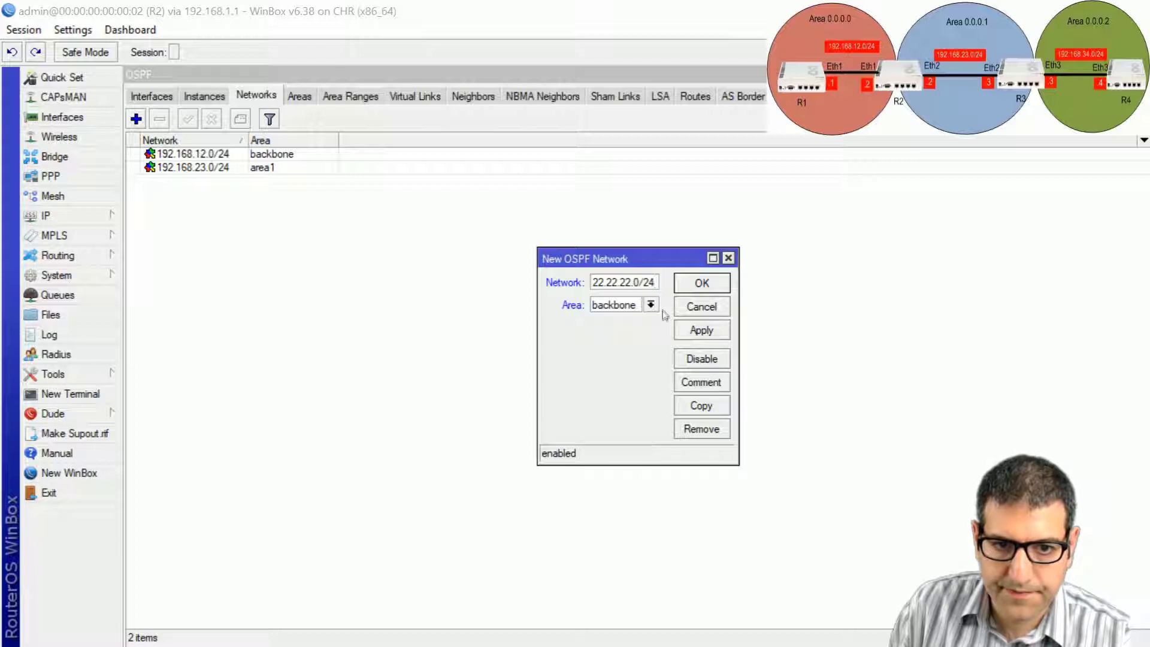
left_click(650, 304)
left_click(605, 316)
left_click(702, 286)
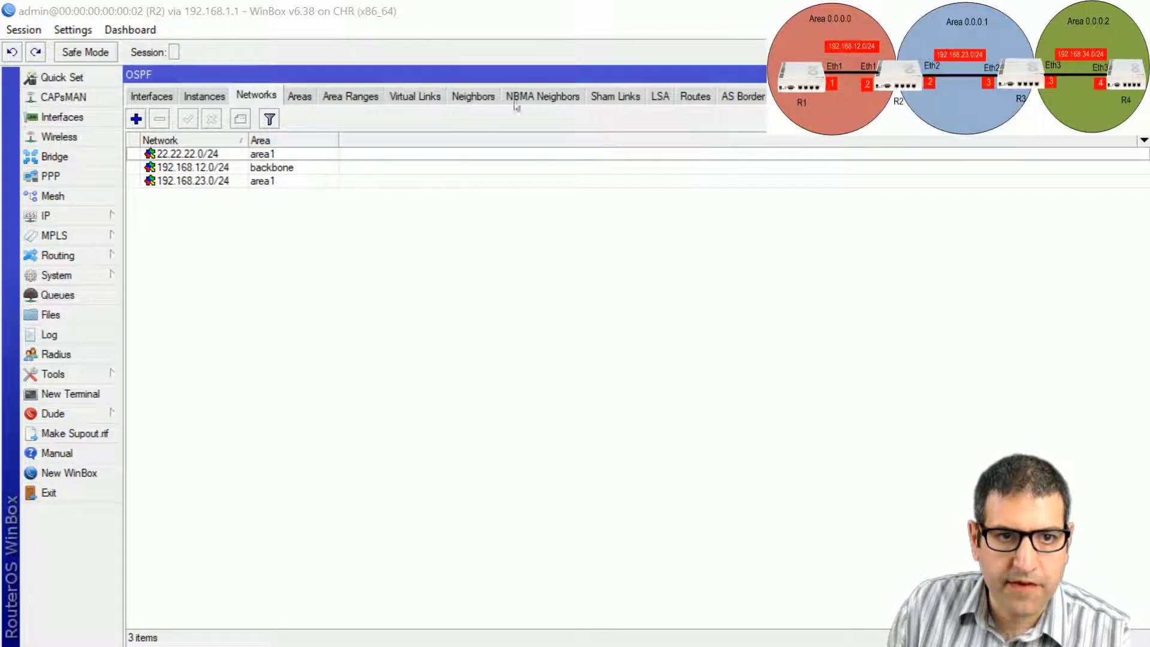
Check R2's OSPF neighbours and interfaces, then move to R3.
left_click(491, 97)
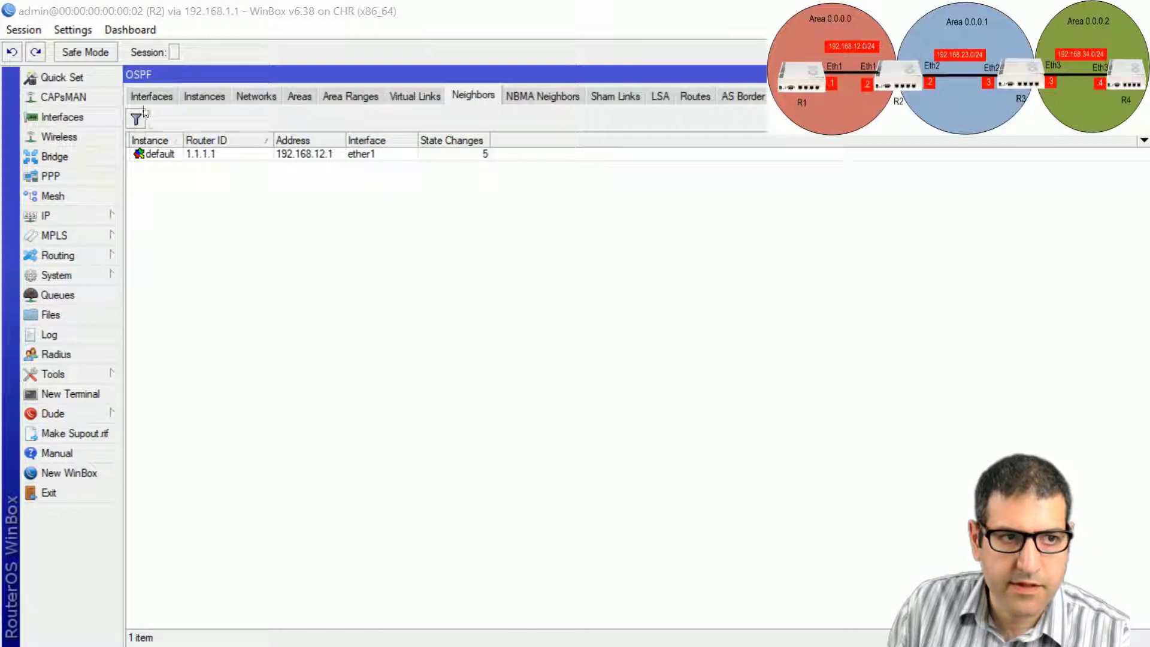
left_click(163, 96)
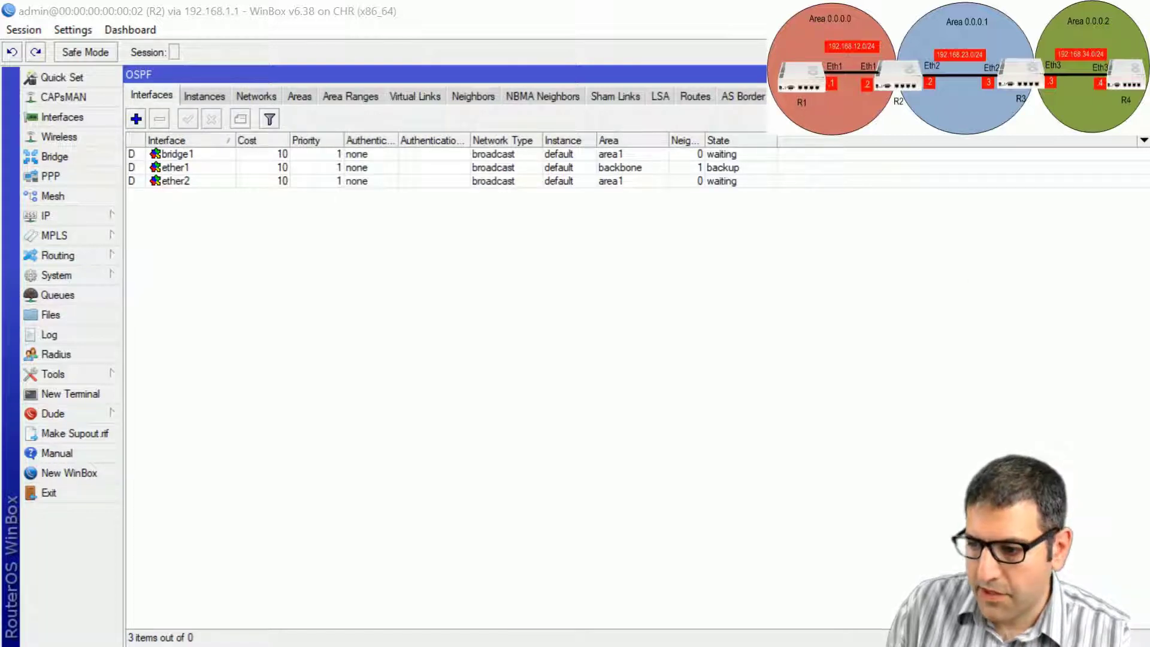
key("alt+Tab")
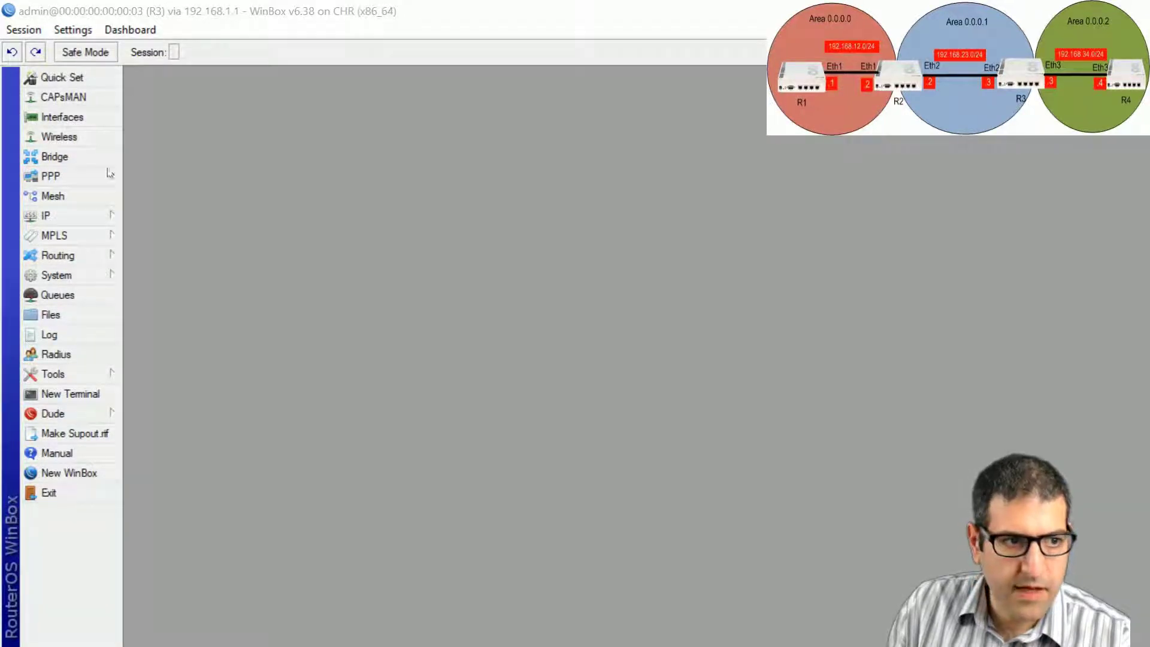
Set router ID 3.3.3.3 on R3's default OSPF instance.
left_click(87, 254)
left_click(159, 334)
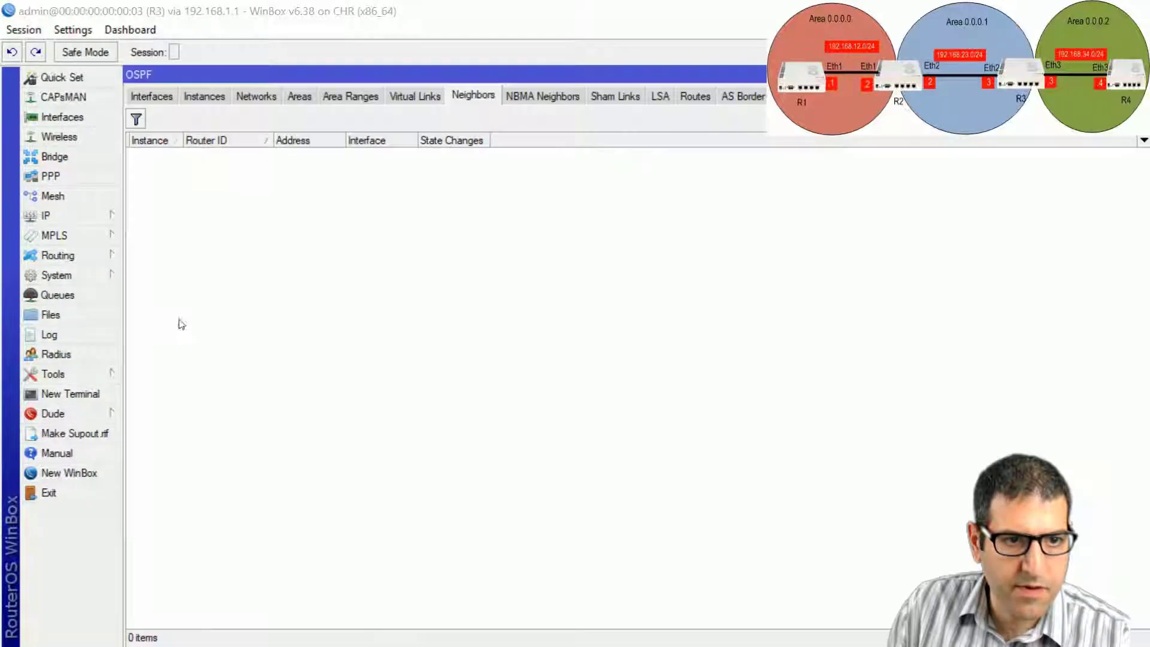
left_click(200, 97)
double_click(224, 155)
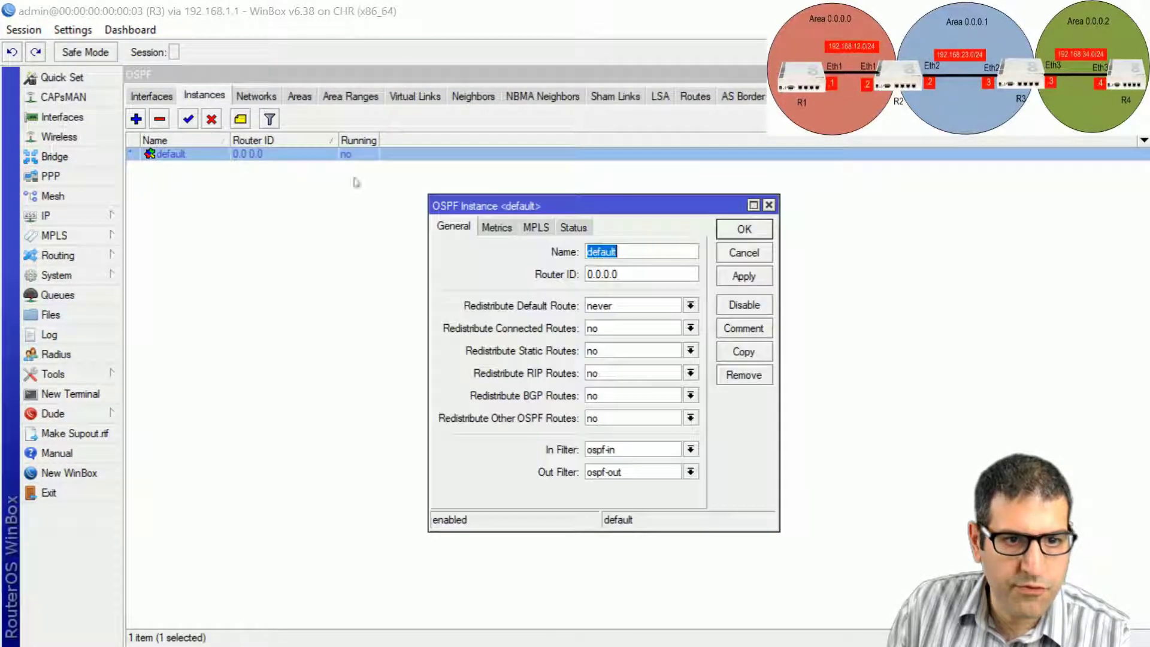
key("Tab")
type("3.3.3.")
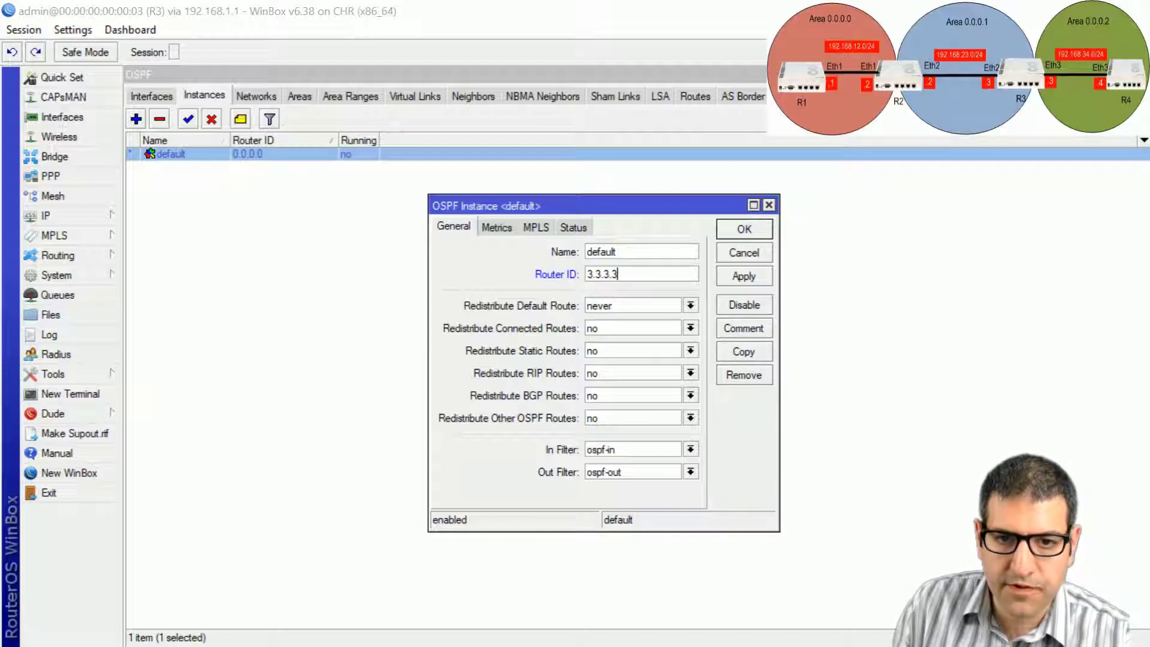
left_click(743, 235)
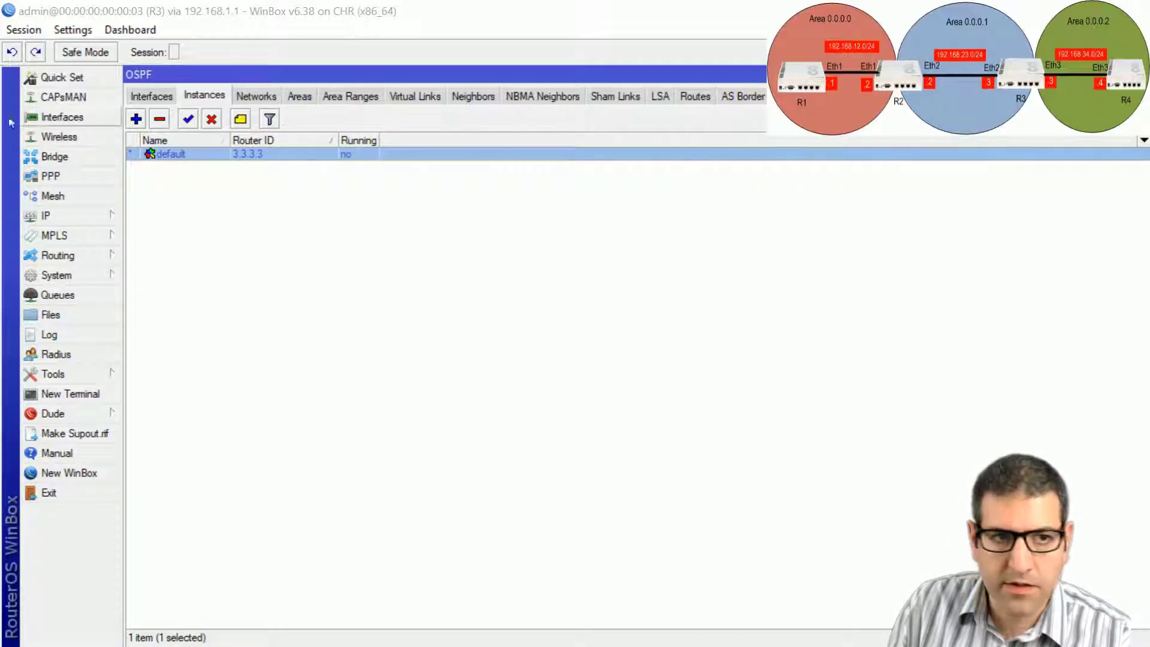
Create OSPF areas area1 (ID 0.0.0.1) and area2 (ID 0.0.0.2) on R3.
left_click(301, 97)
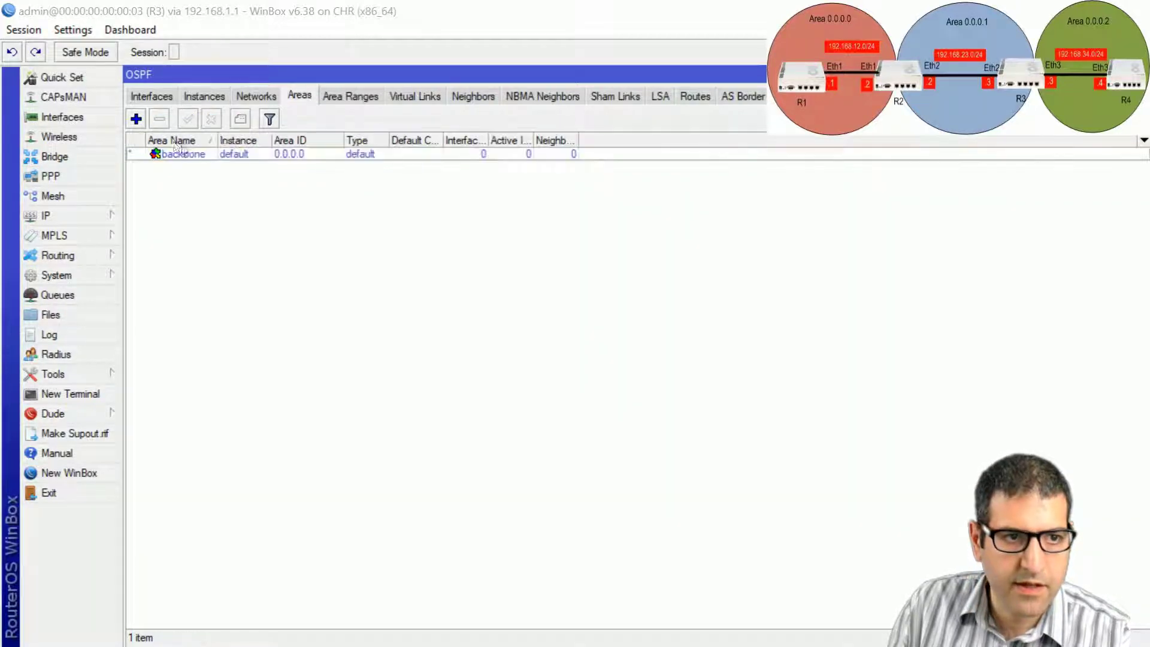
left_click(136, 119)
left_click(540, 290)
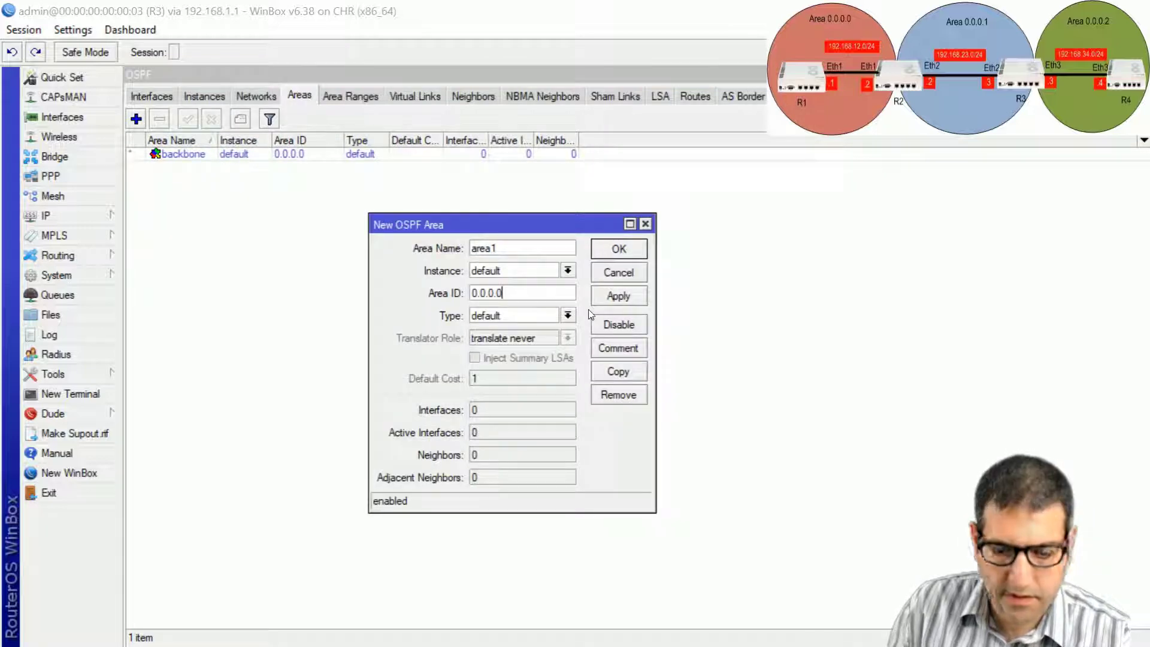
key("BackSpace")
type("1")
left_click(620, 251)
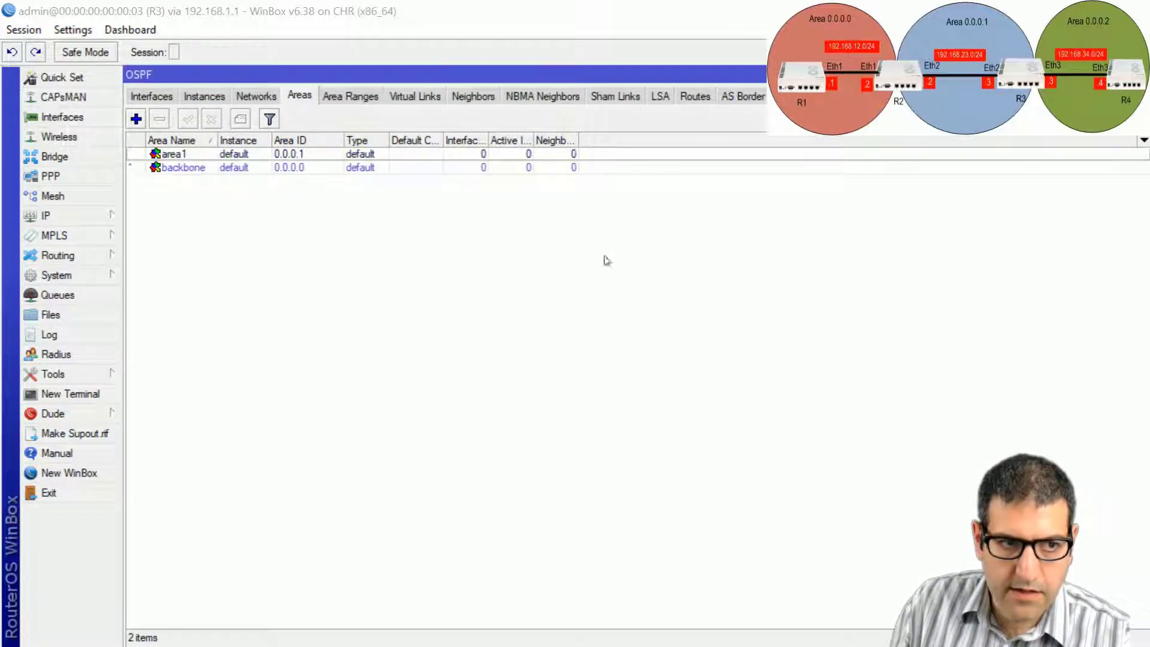
left_click(136, 119)
left_click(562, 297)
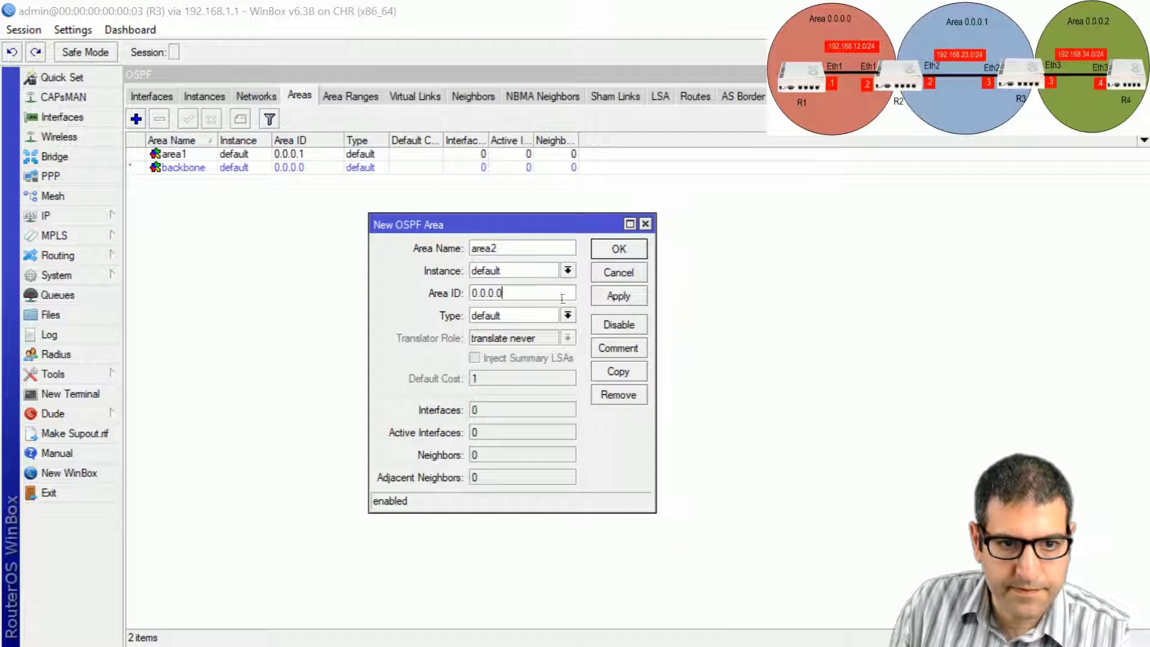
key("BackSpace")
type("2")
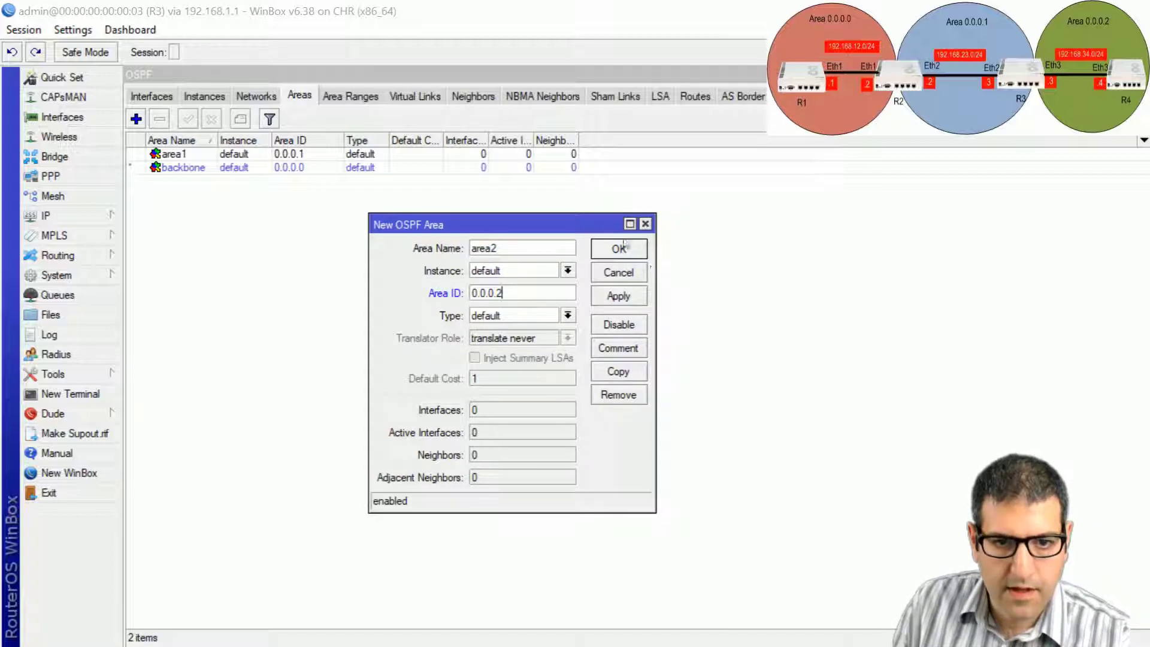
left_click(619, 248)
left_click(244, 94)
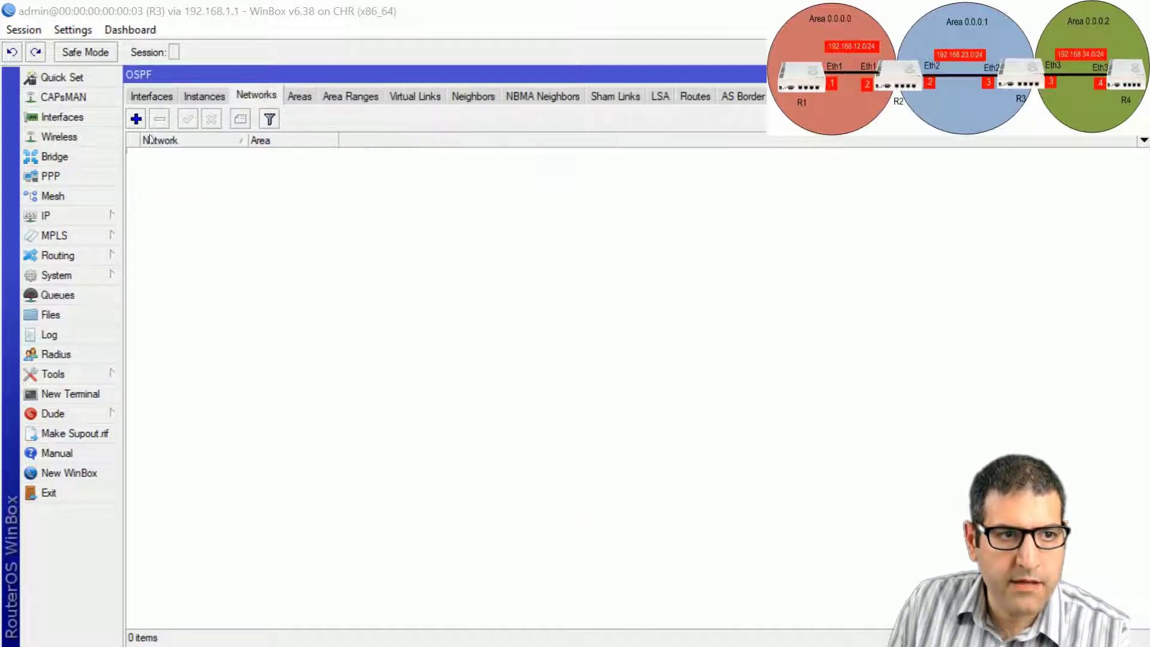
Advertise 192.168.23.0/24 and 33.33.33.0/24 in area1 on R3.
left_click(138, 119)
type("192")
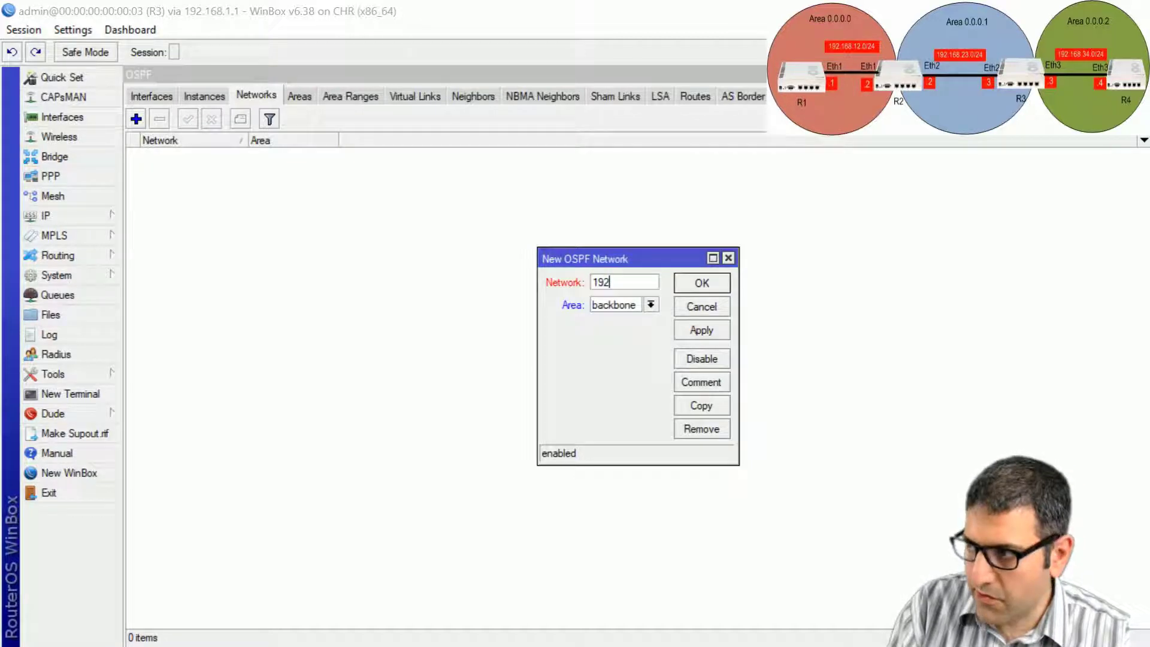
type(".168.23.0")
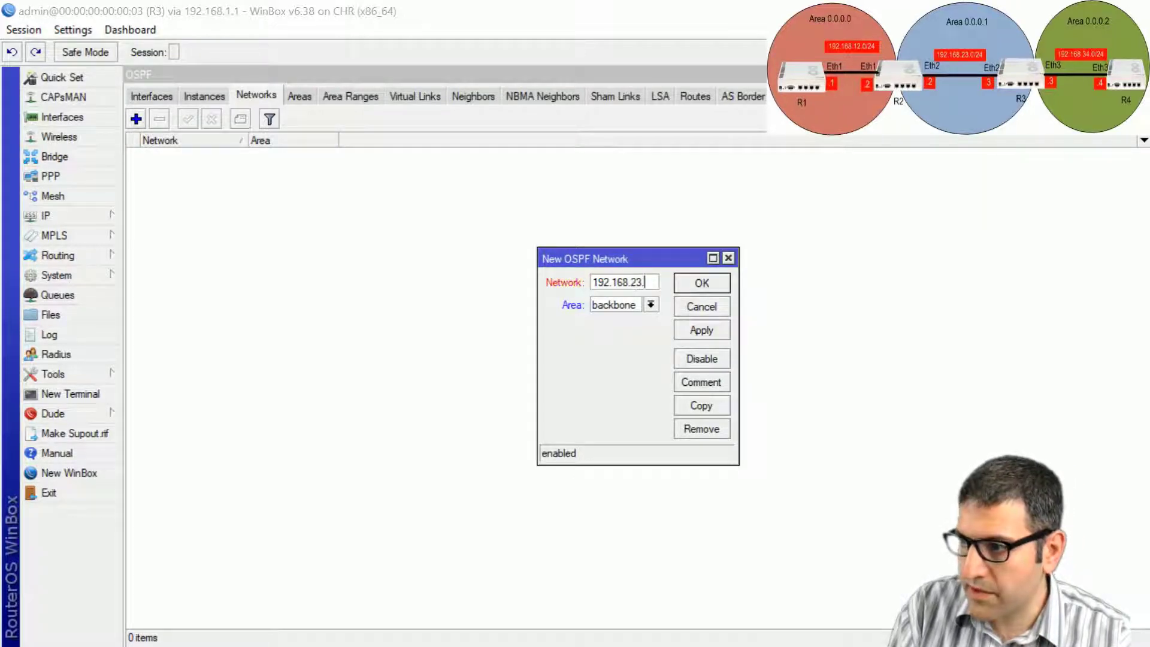
type("/2")
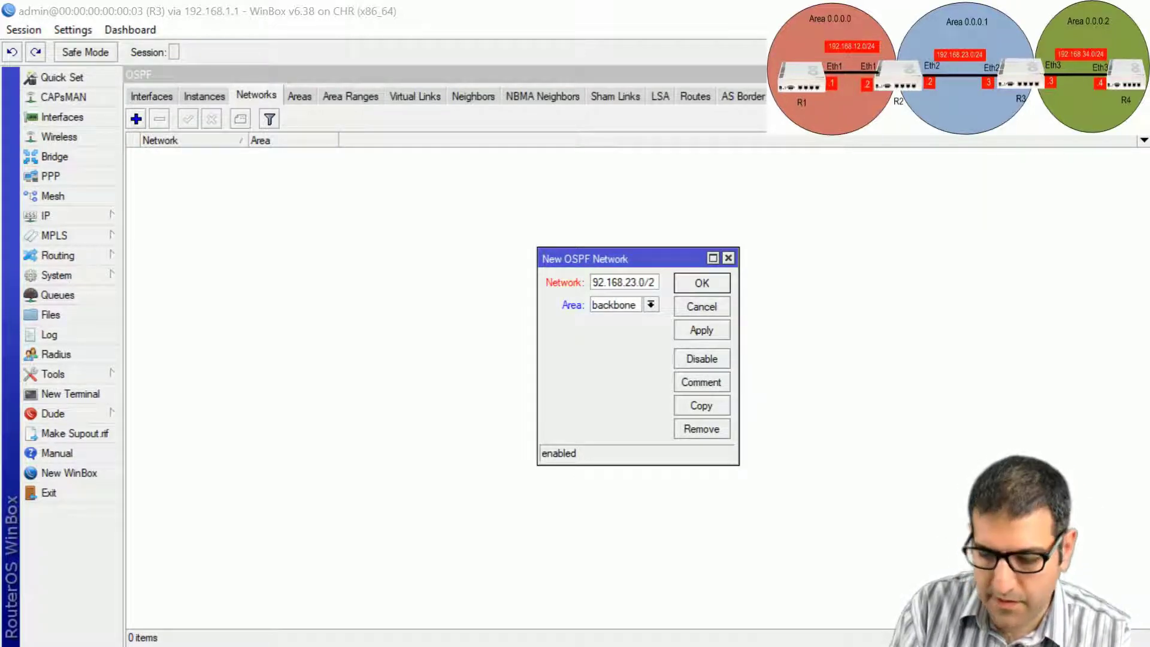
type("4")
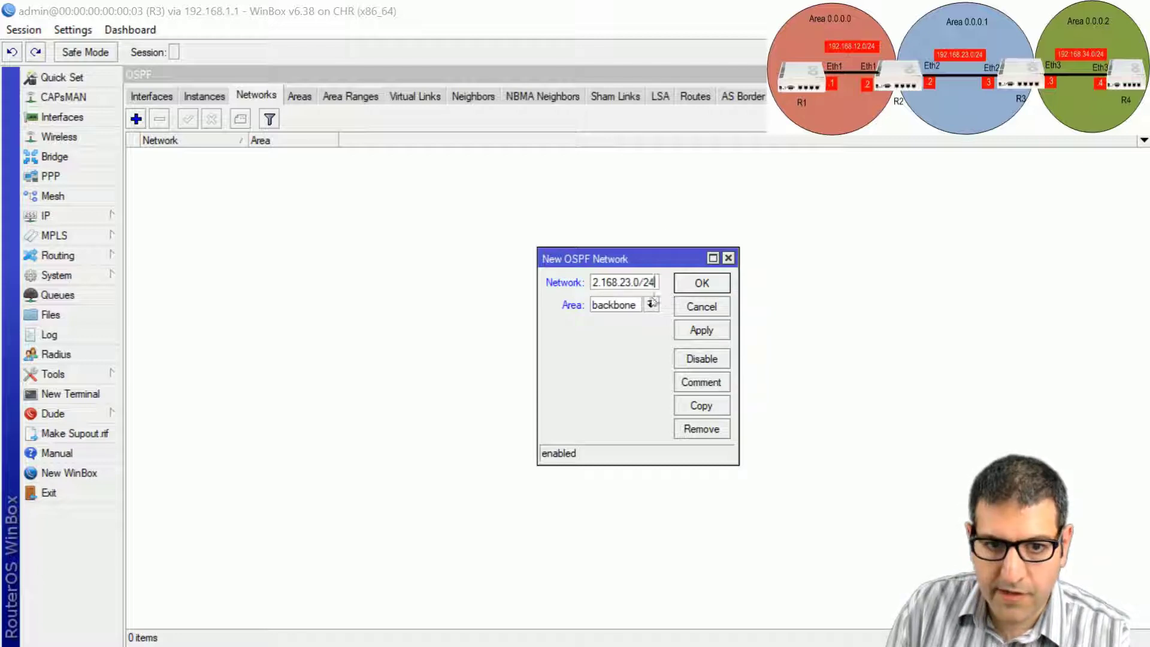
left_click(651, 304)
left_click(617, 316)
left_click(706, 283)
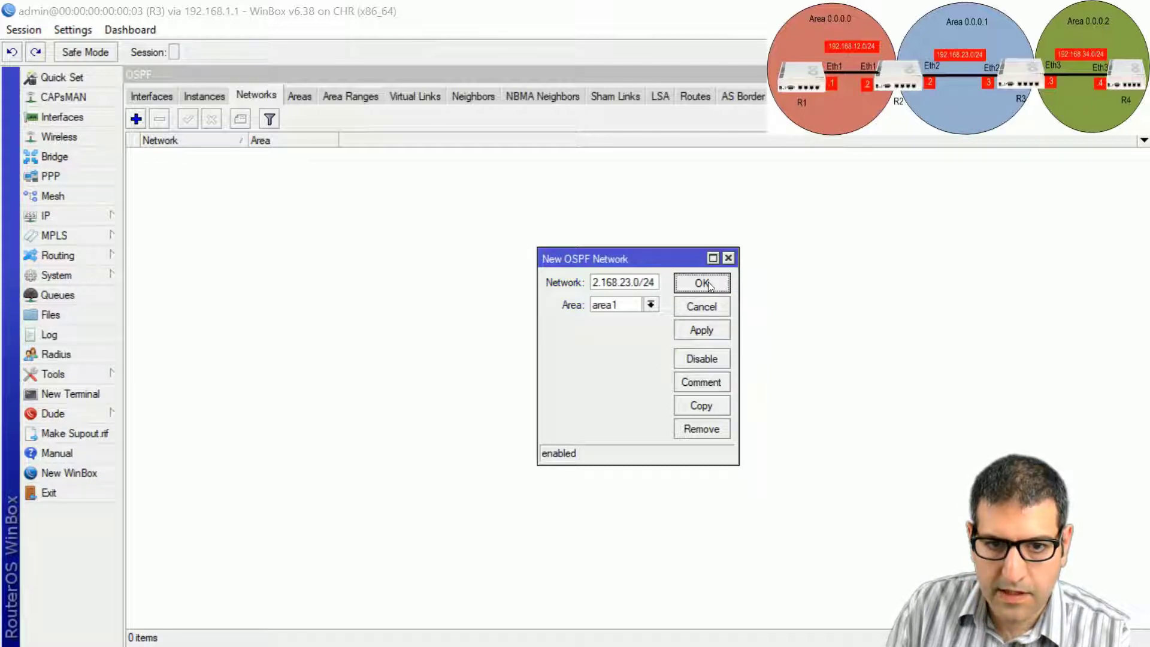
left_click(136, 118)
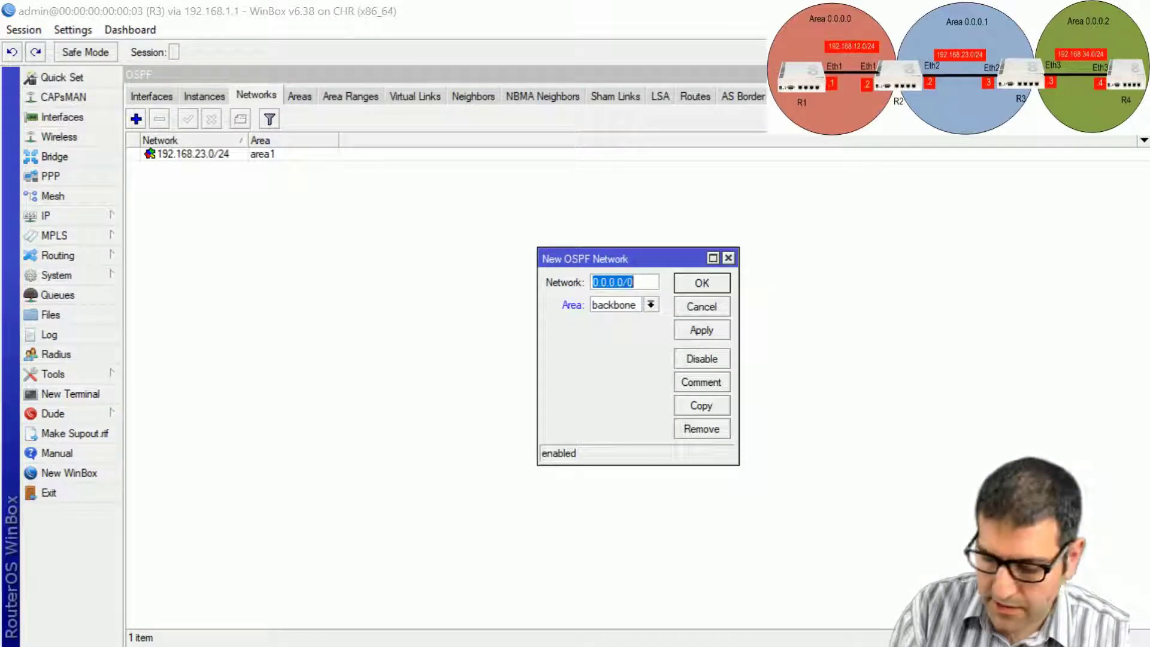
type("33.33.33")
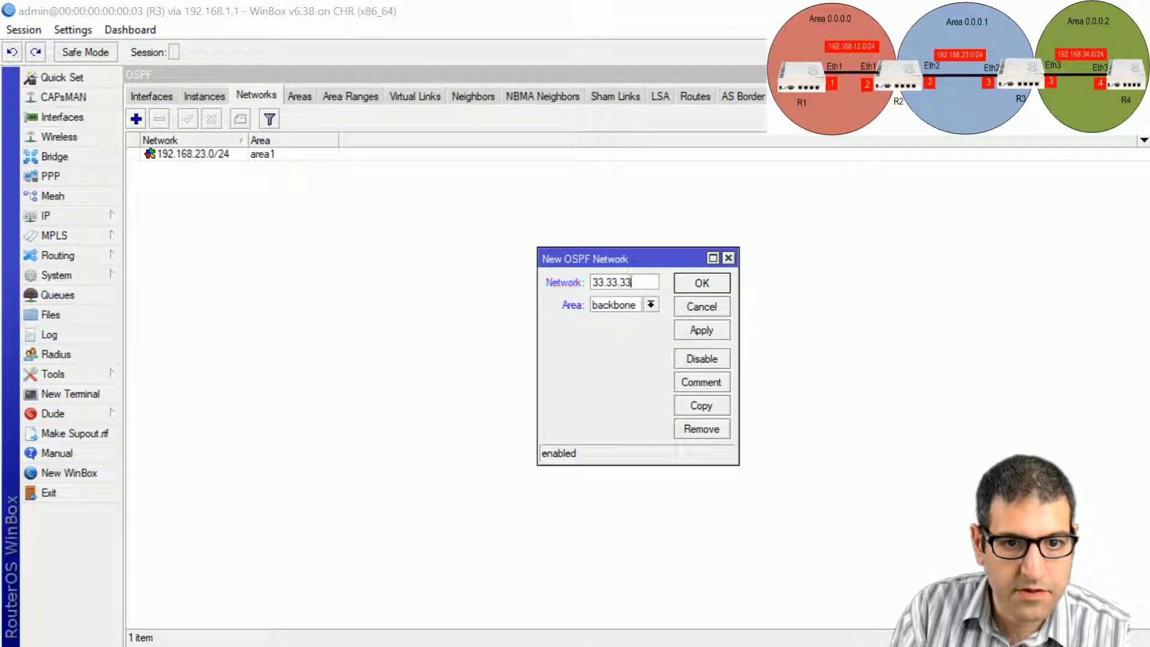
type(".0/24")
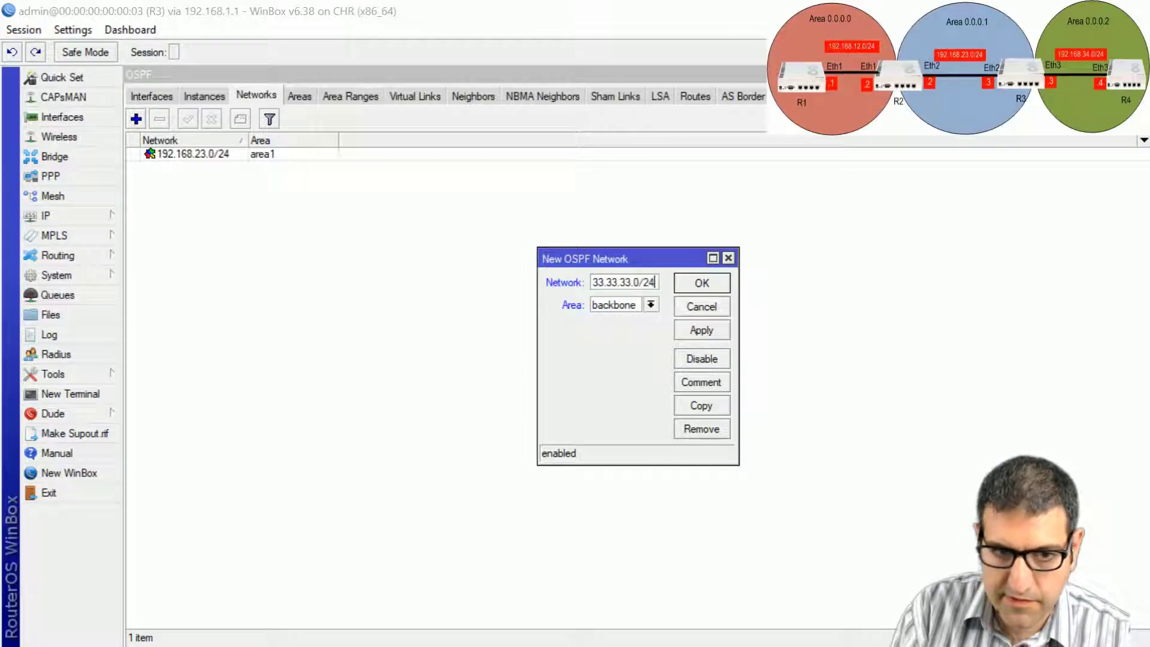
left_click(651, 305)
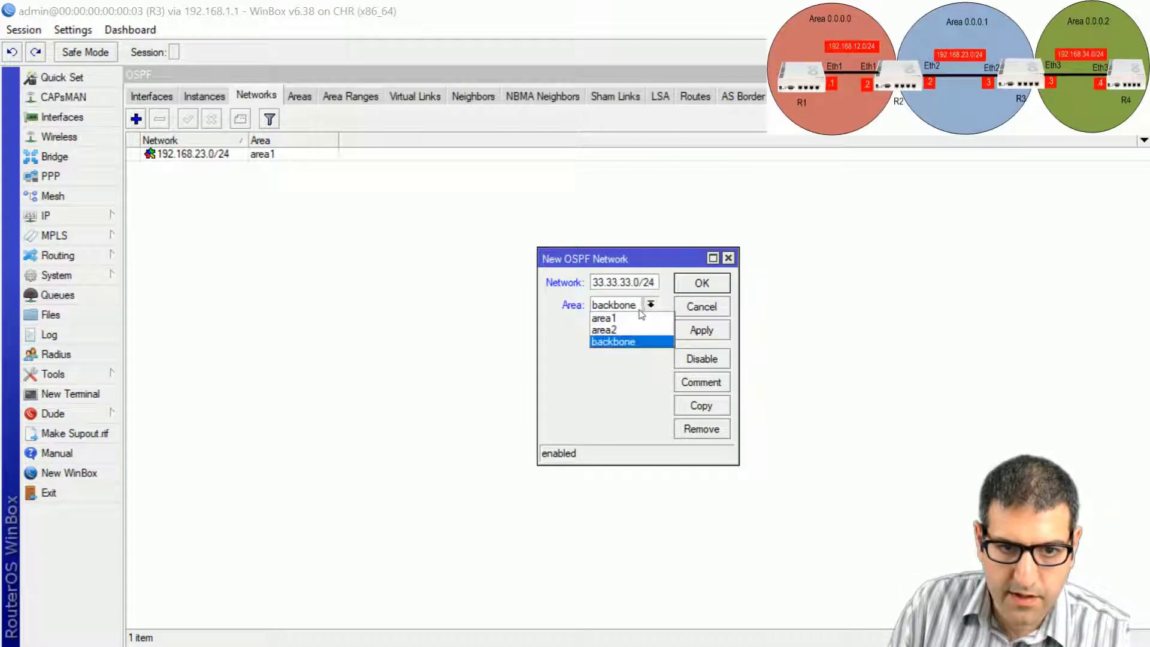
left_click(632, 323)
left_click(721, 284)
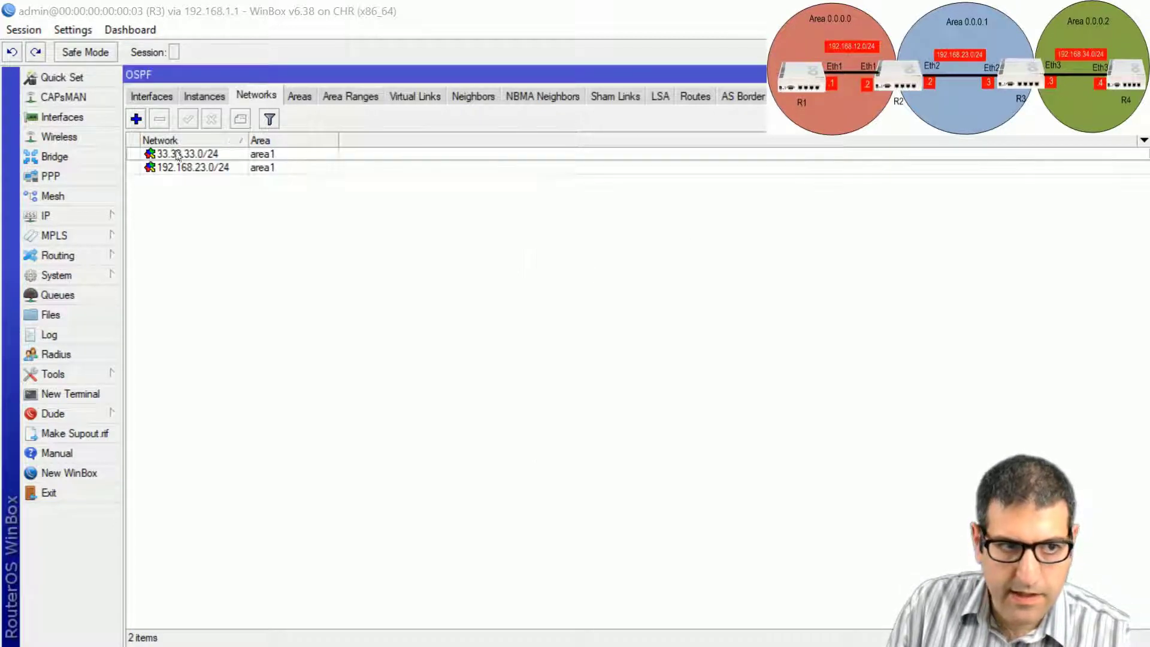
Advertise 192.168.34.0/24 in area2 on R3.
left_click(136, 119)
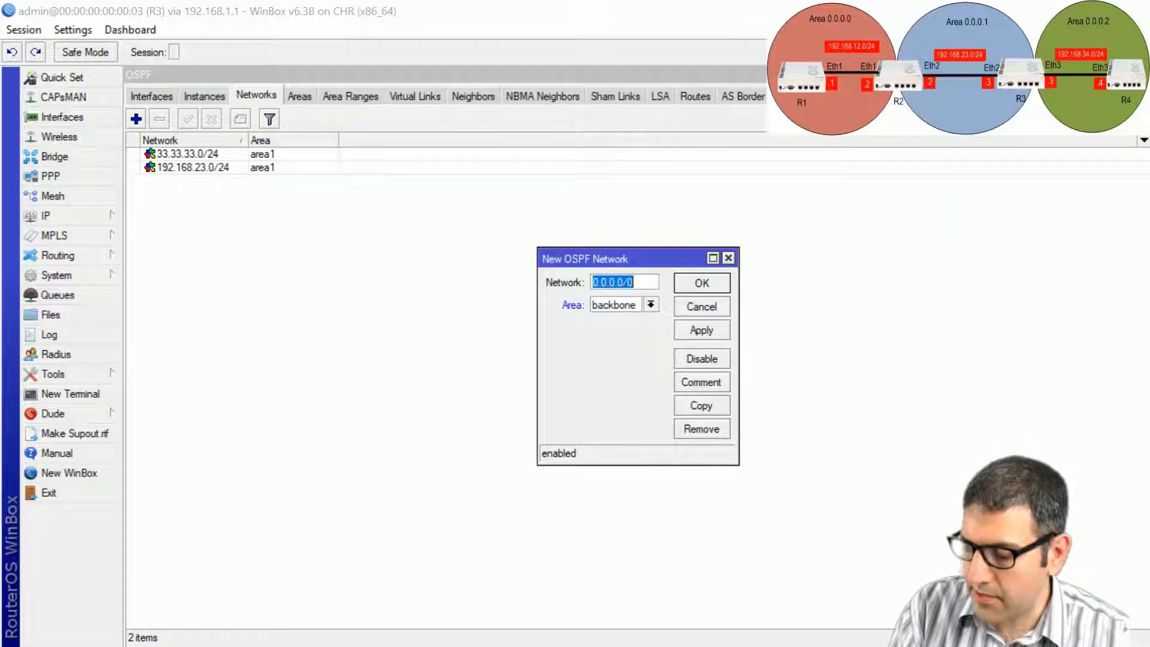
type("192.168.")
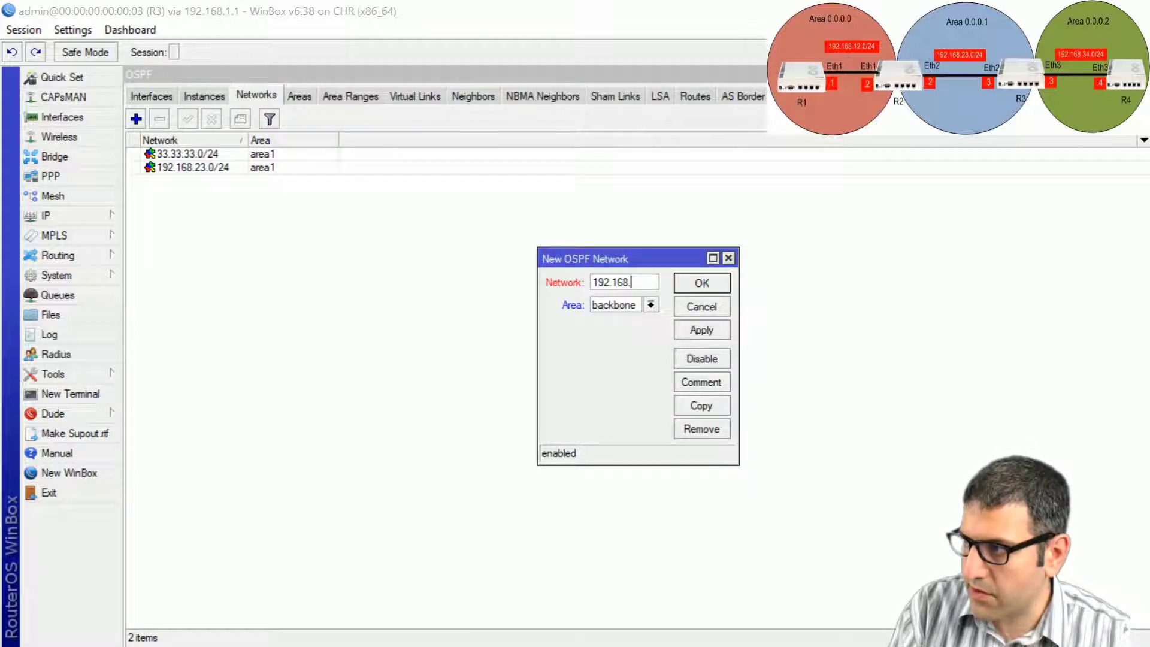
type("34.0")
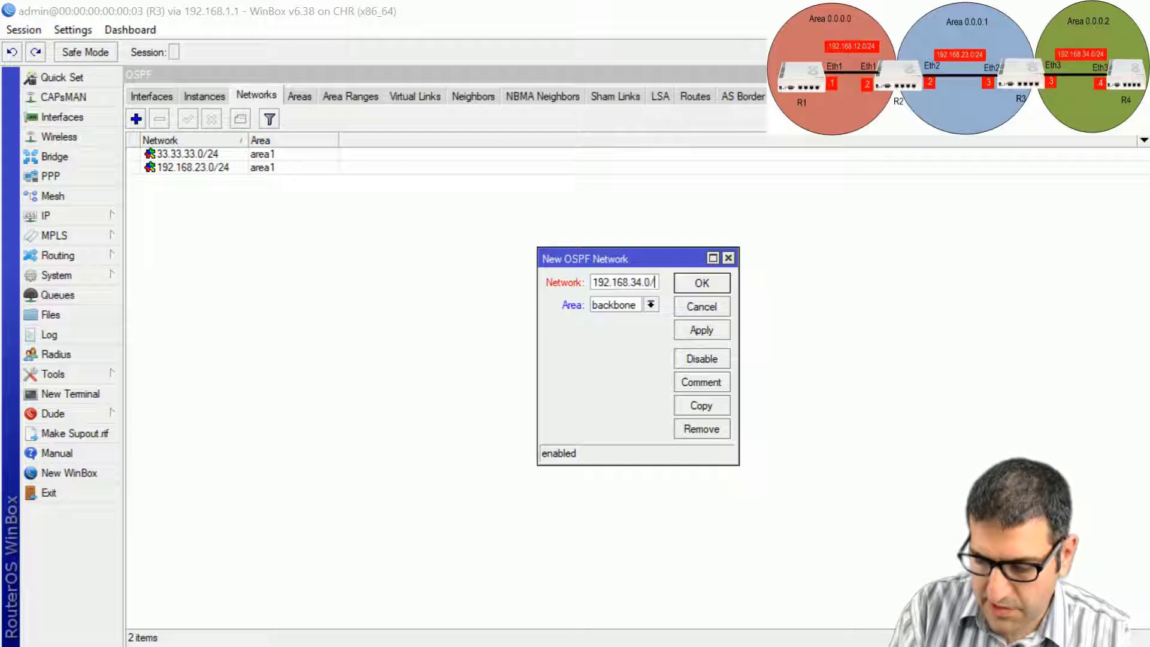
type("/24")
left_click(651, 305)
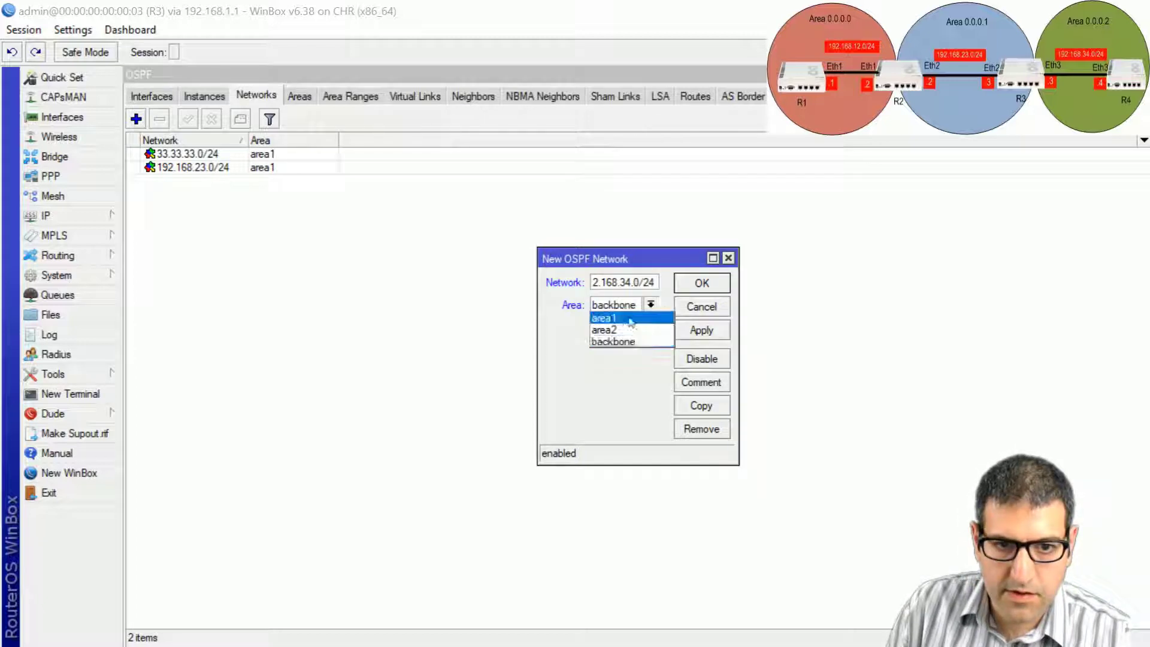
left_click(628, 330)
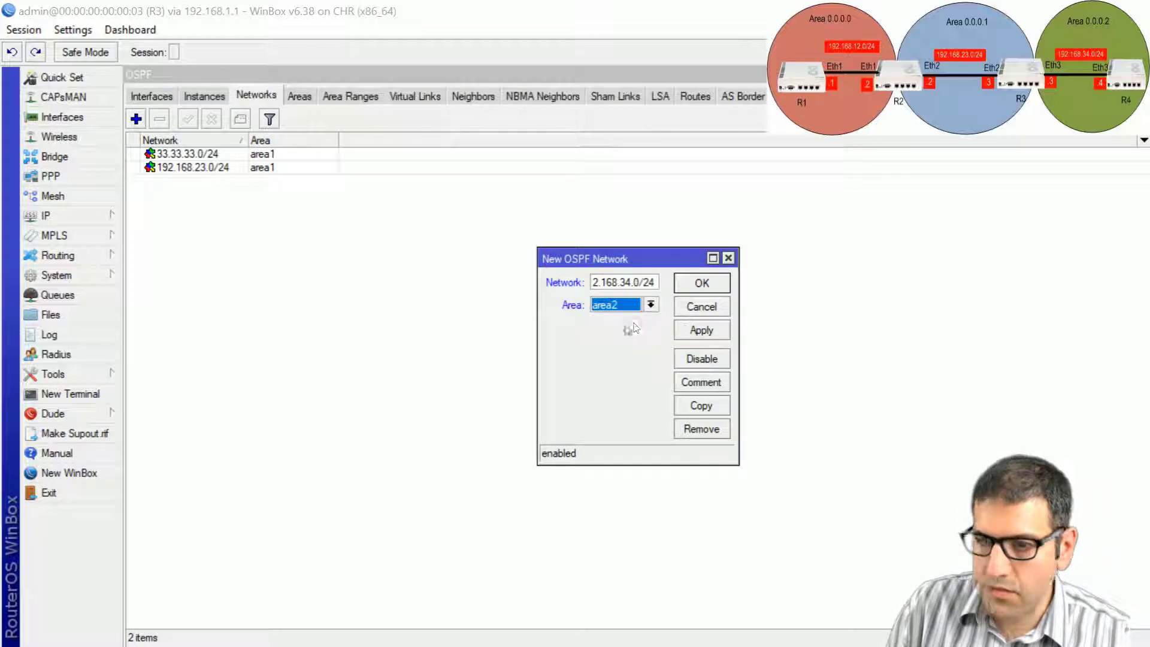
left_click(696, 286)
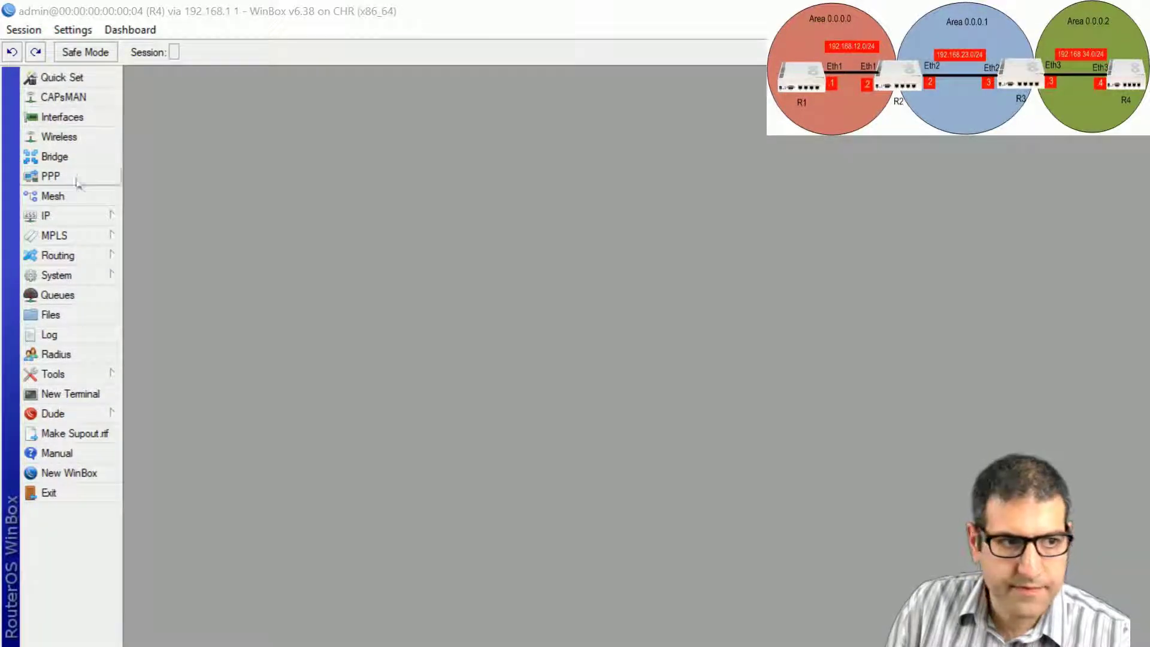
Set router ID 4.4.4.4 on R4's default OSPF instance.
left_click(80, 263)
left_click(161, 333)
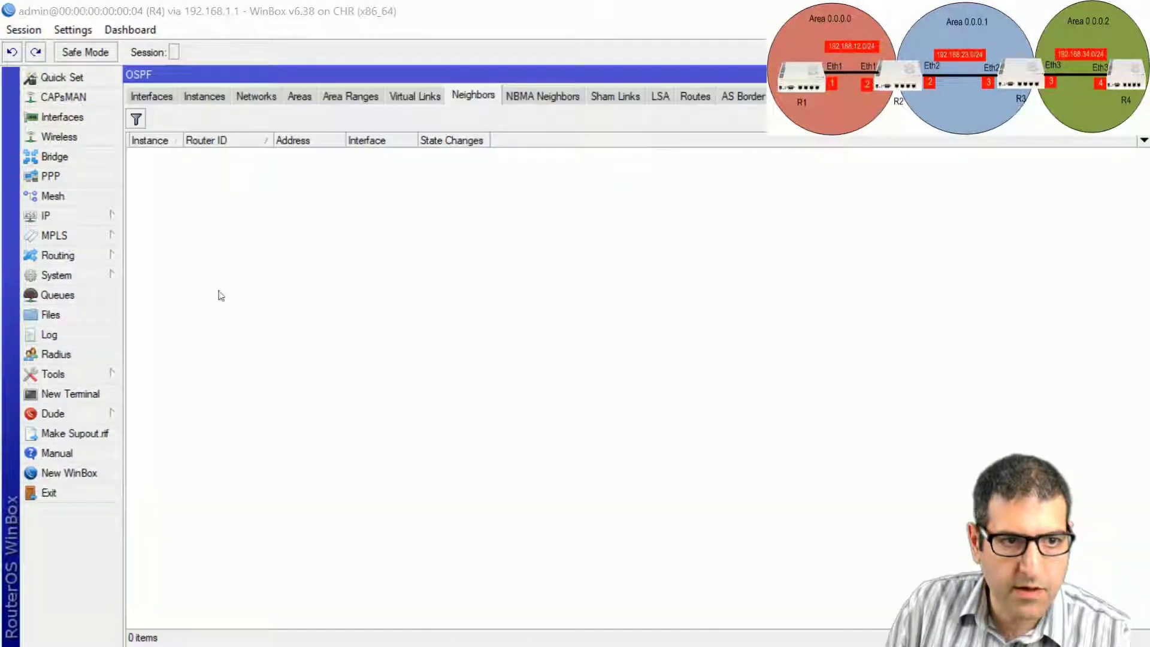
left_click(204, 96)
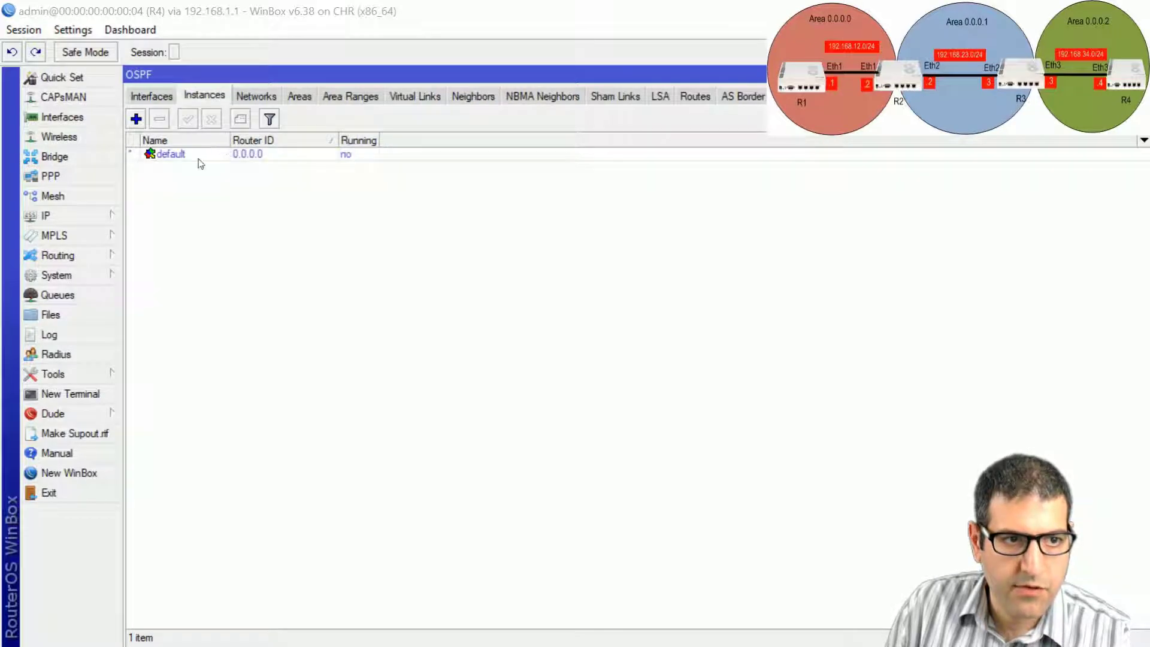
double_click(195, 155)
key("Tab")
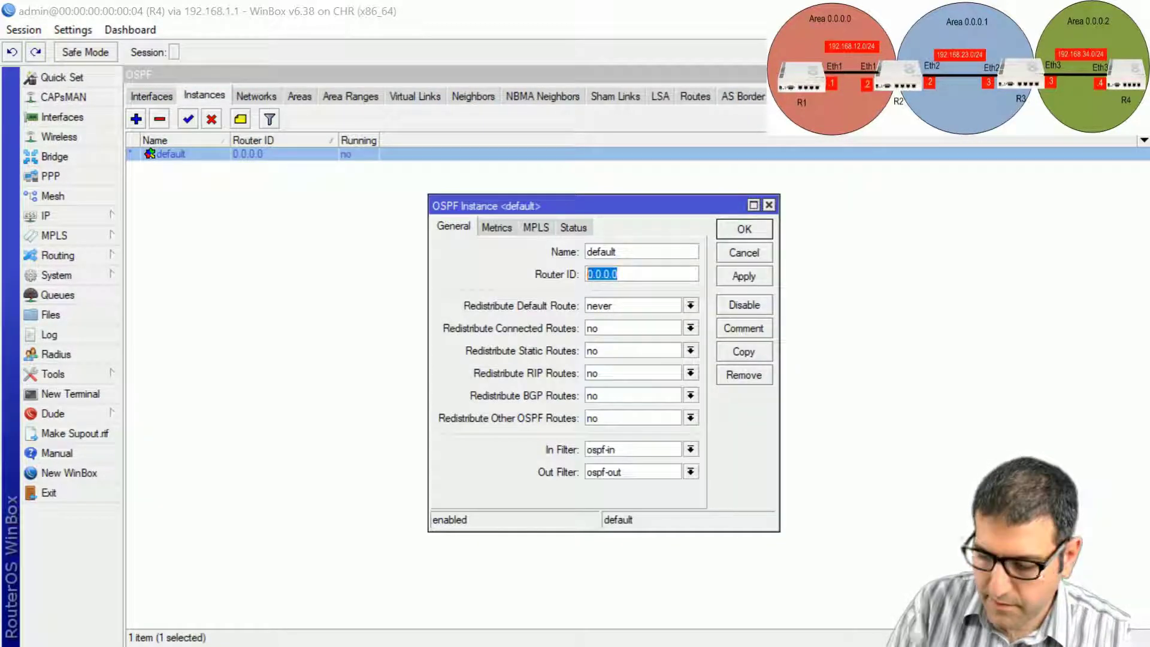
type("4.4.4.4")
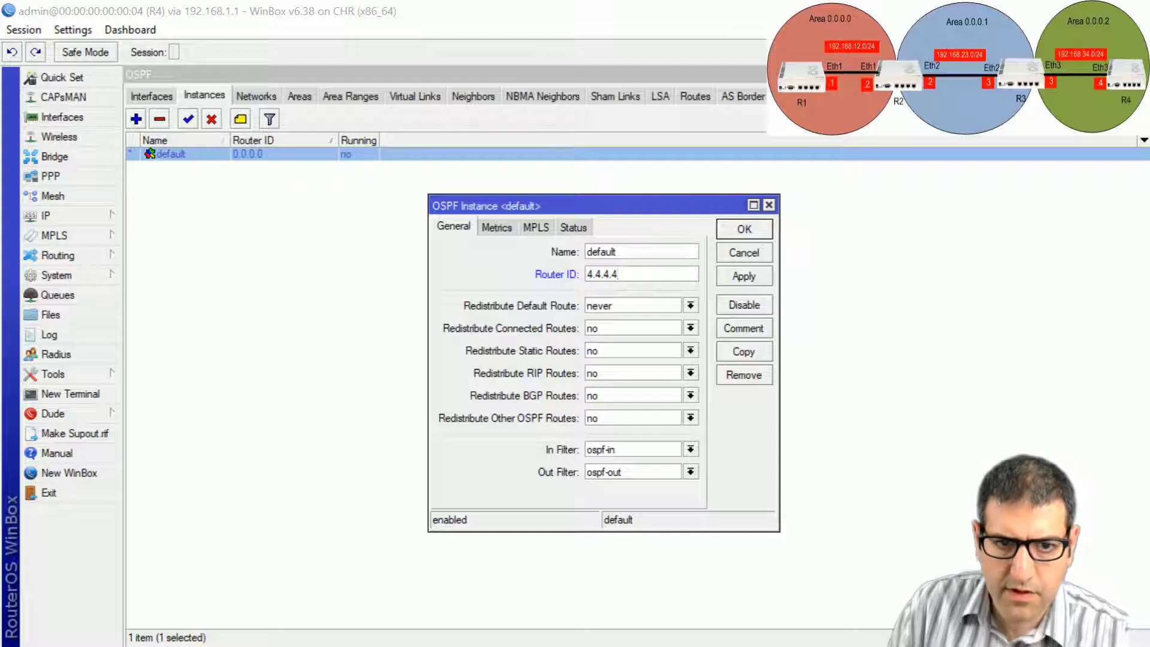
key("Return")
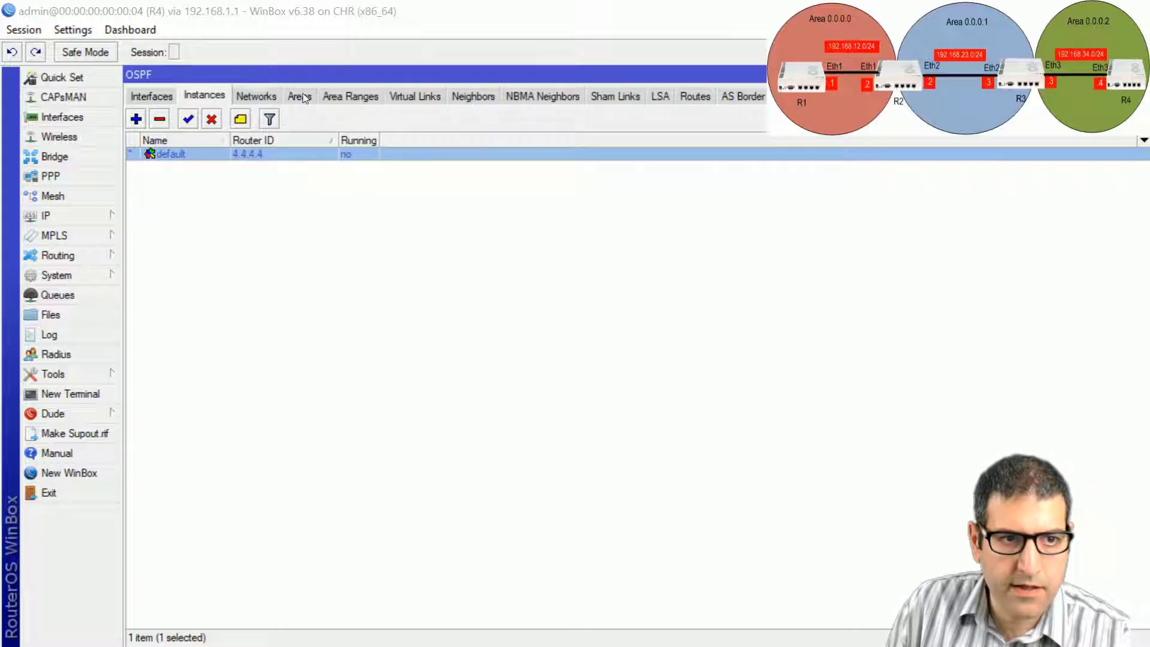
Create OSPF area2 with area ID 0.0.0.2 on R4.
left_click(301, 98)
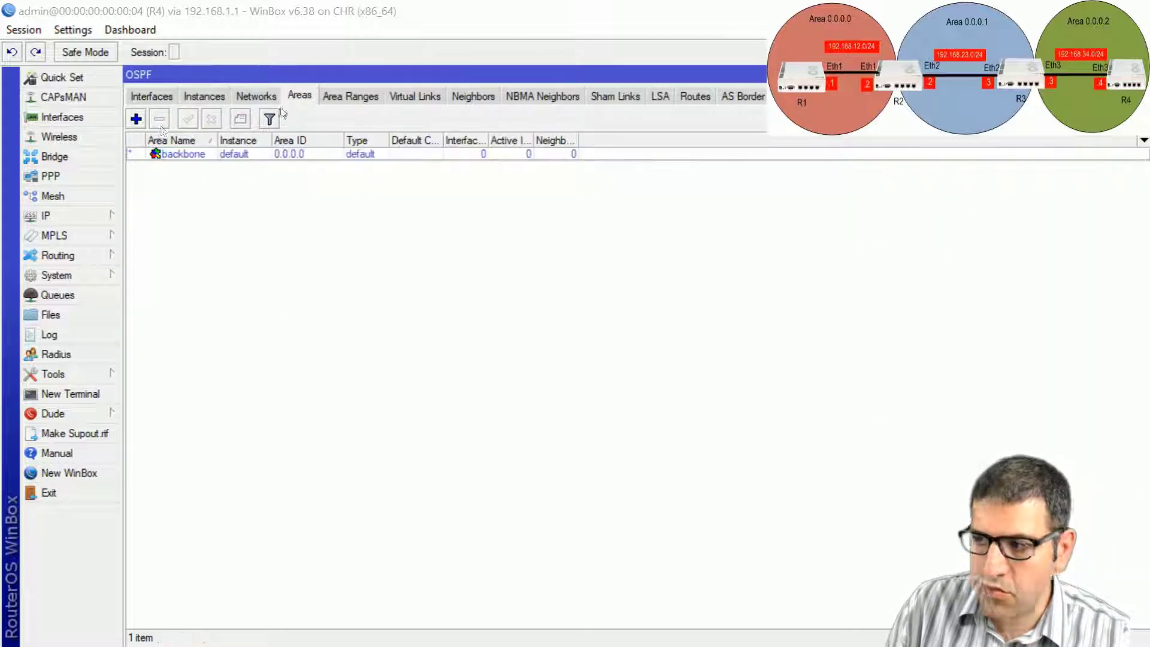
left_click(167, 154)
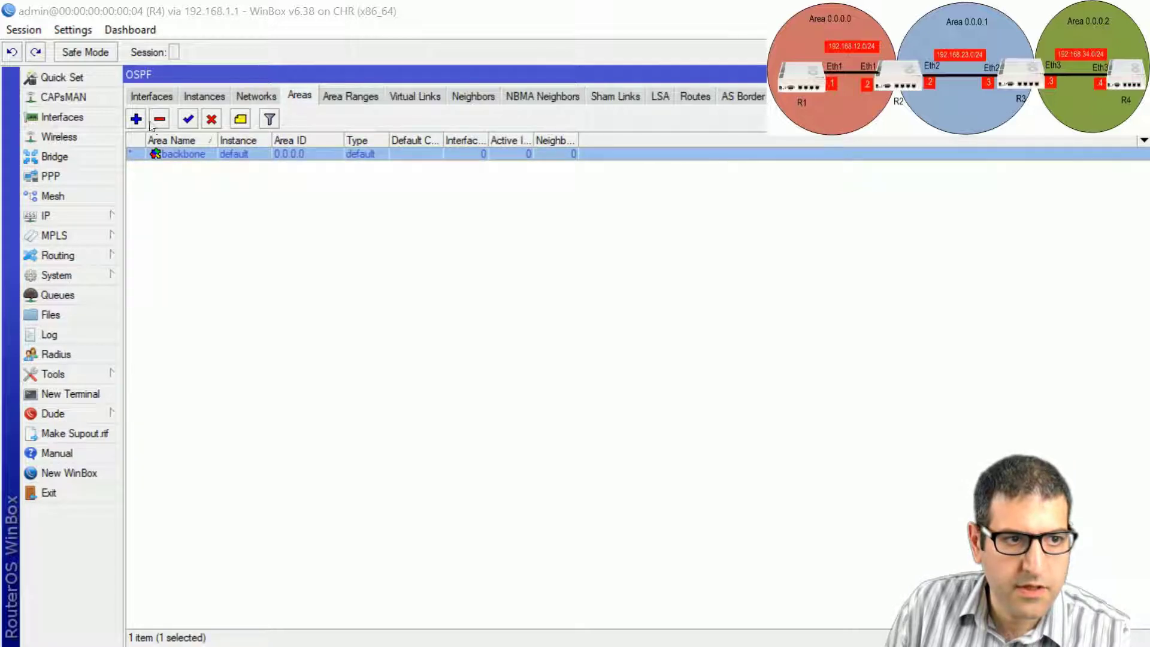
left_click(136, 118)
left_click(526, 251)
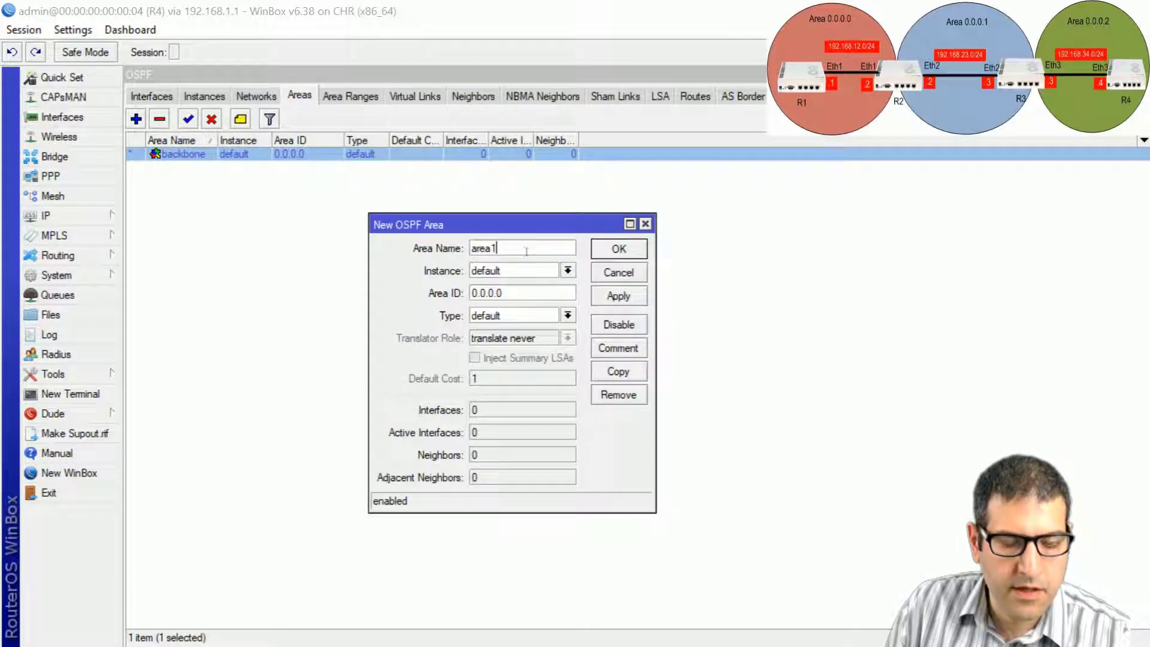
key("BackSpace")
type("2")
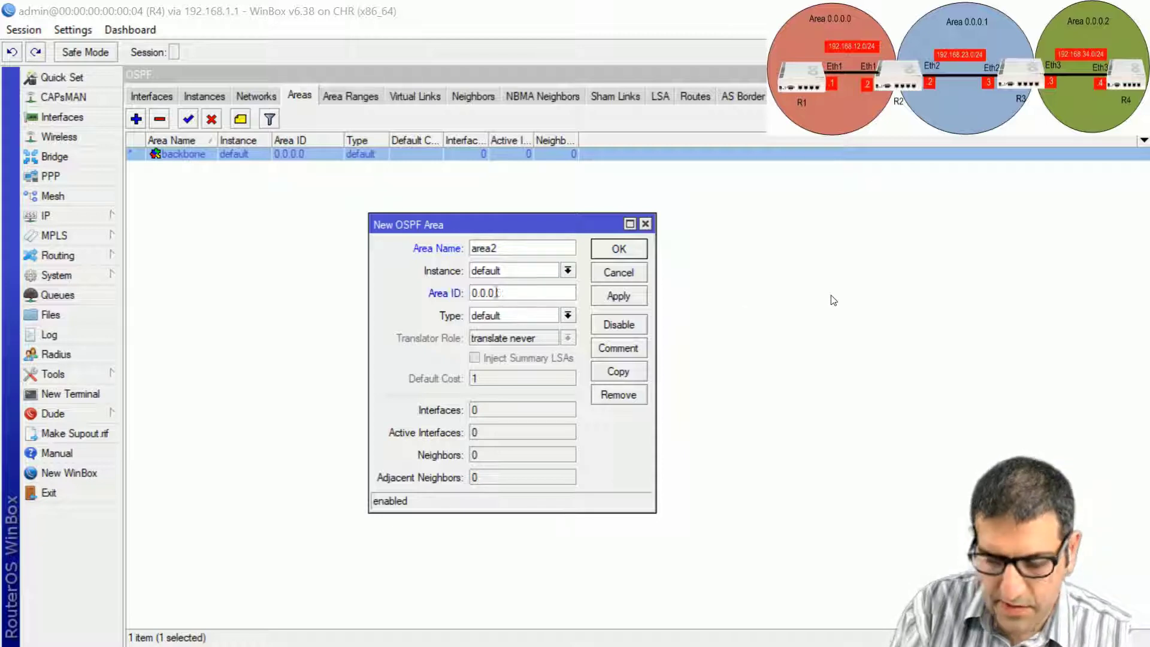
type(".2")
left_click(635, 249)
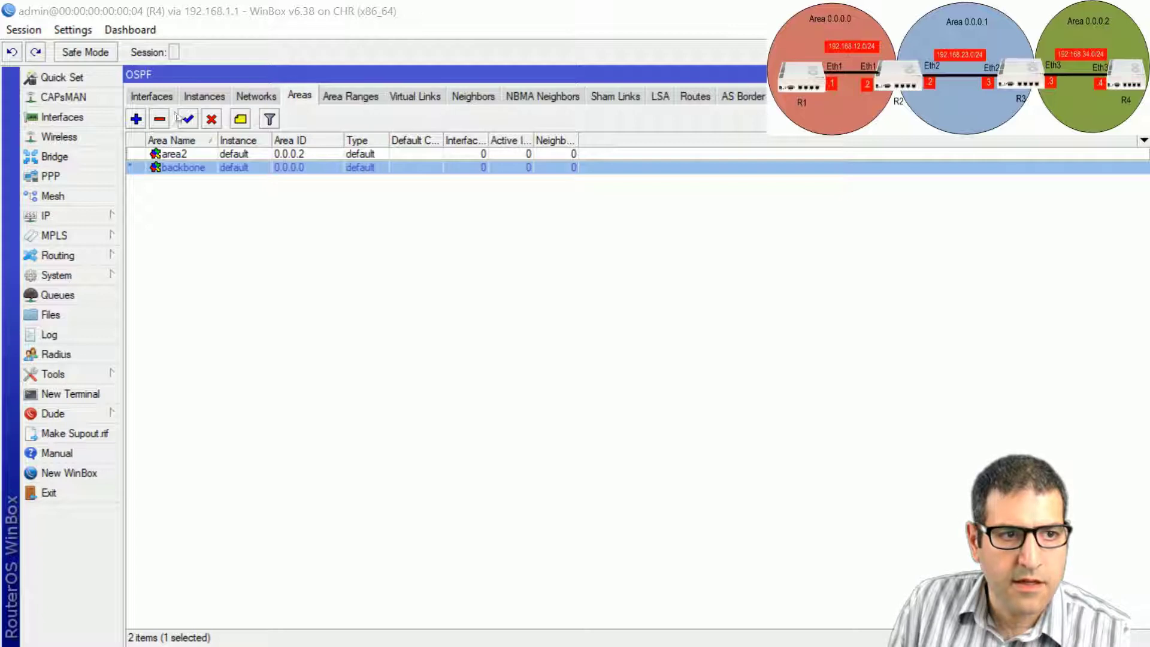
Add OSPF network 0.0.0.0/0 in area2 on R4.
left_click(257, 95)
left_click(136, 119)
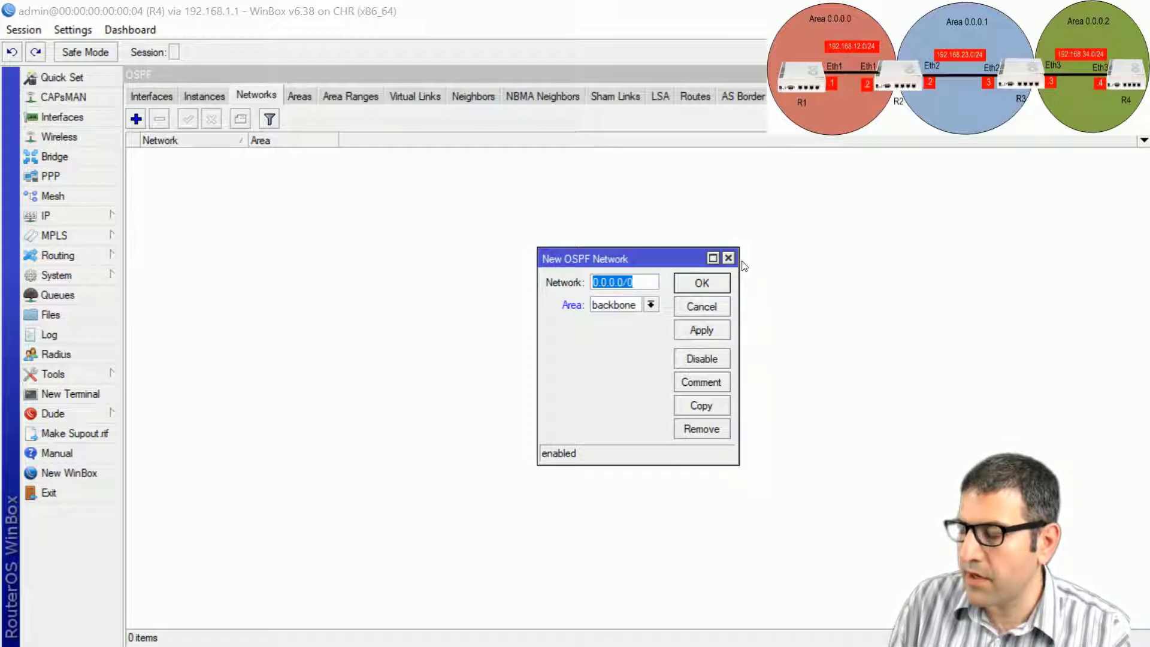
left_click(650, 304)
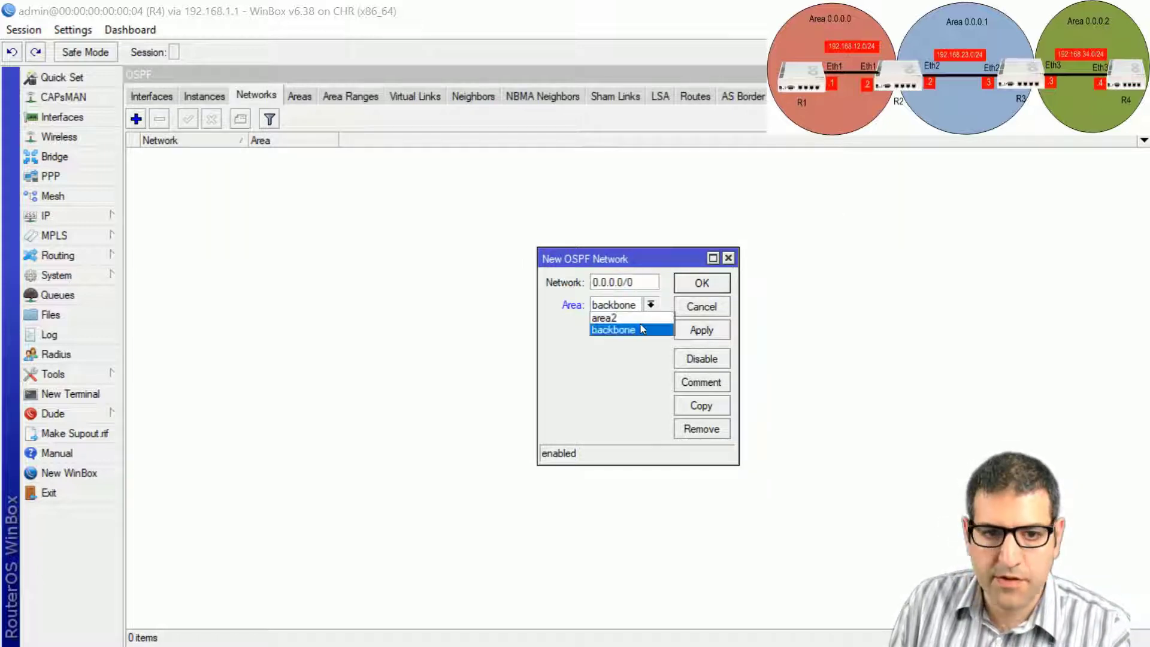
left_click(617, 317)
left_click(705, 283)
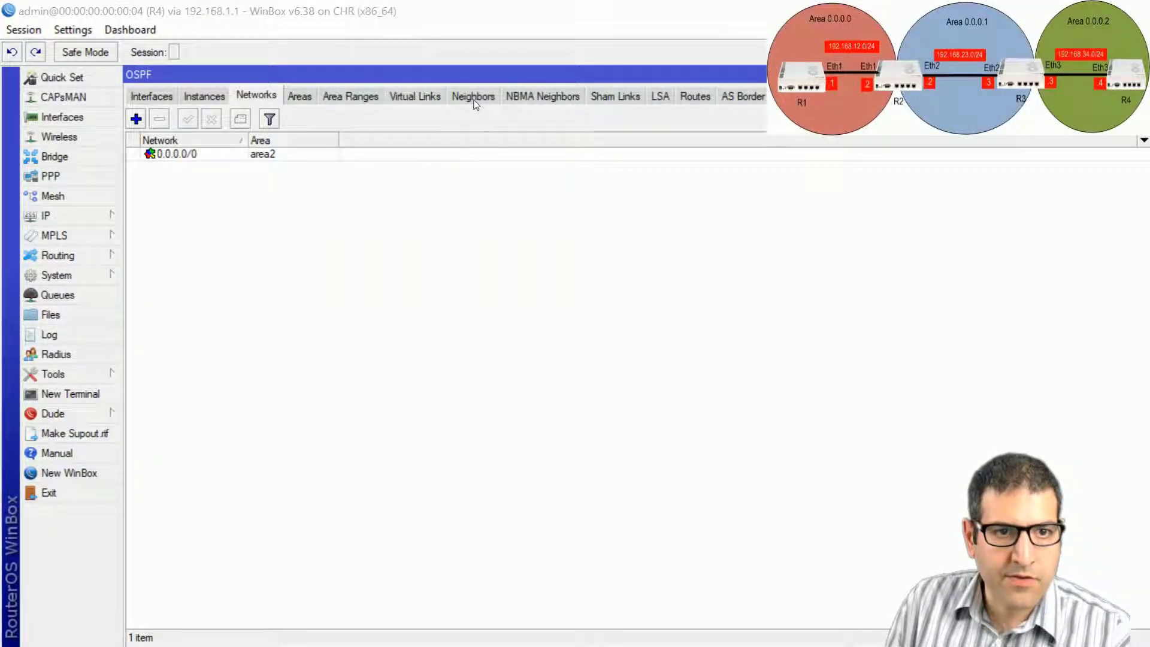
Check the OSPF neighbors on R4, R3, R2 and R1 in turn.
left_click(474, 97)
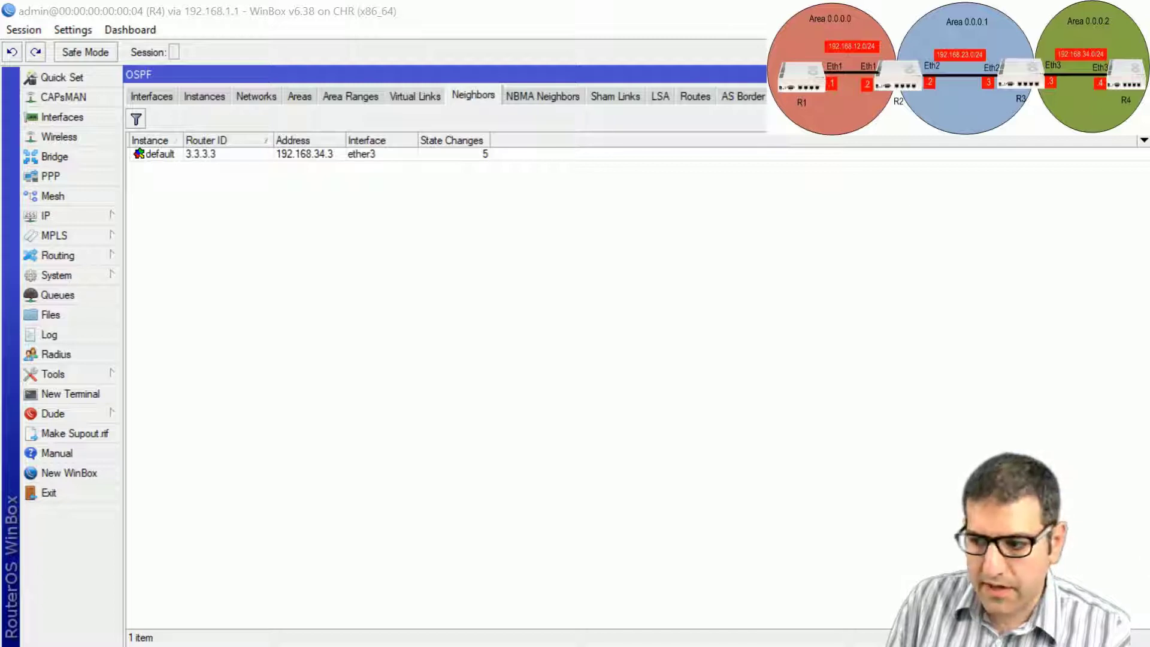
key("alt+Tab")
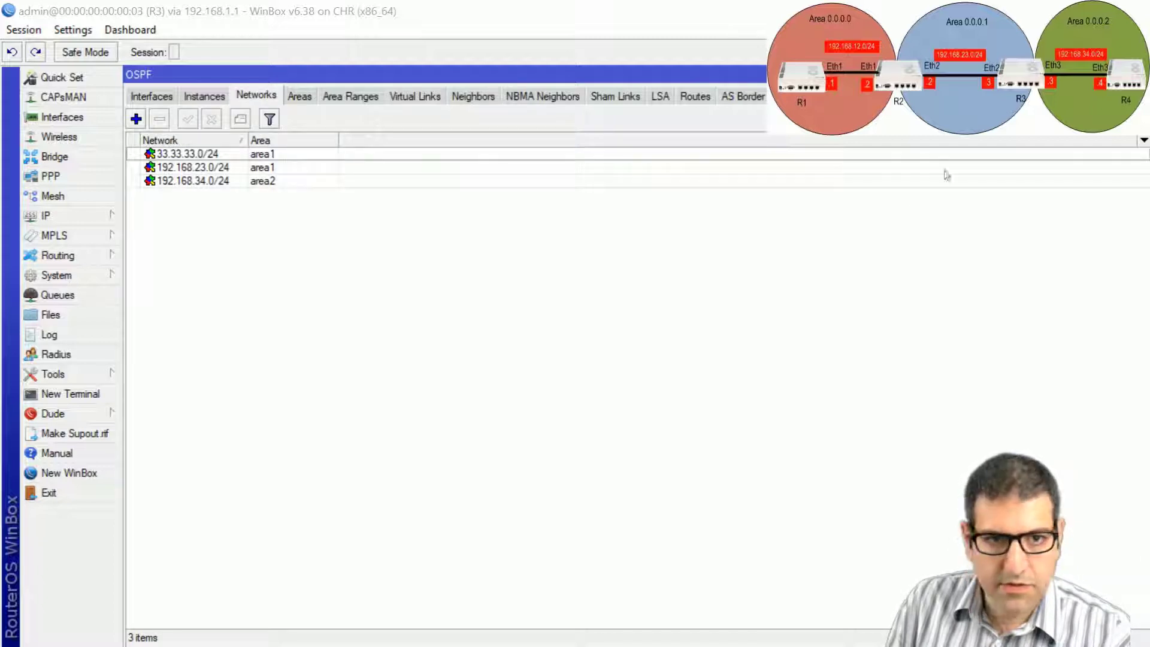
left_click(484, 101)
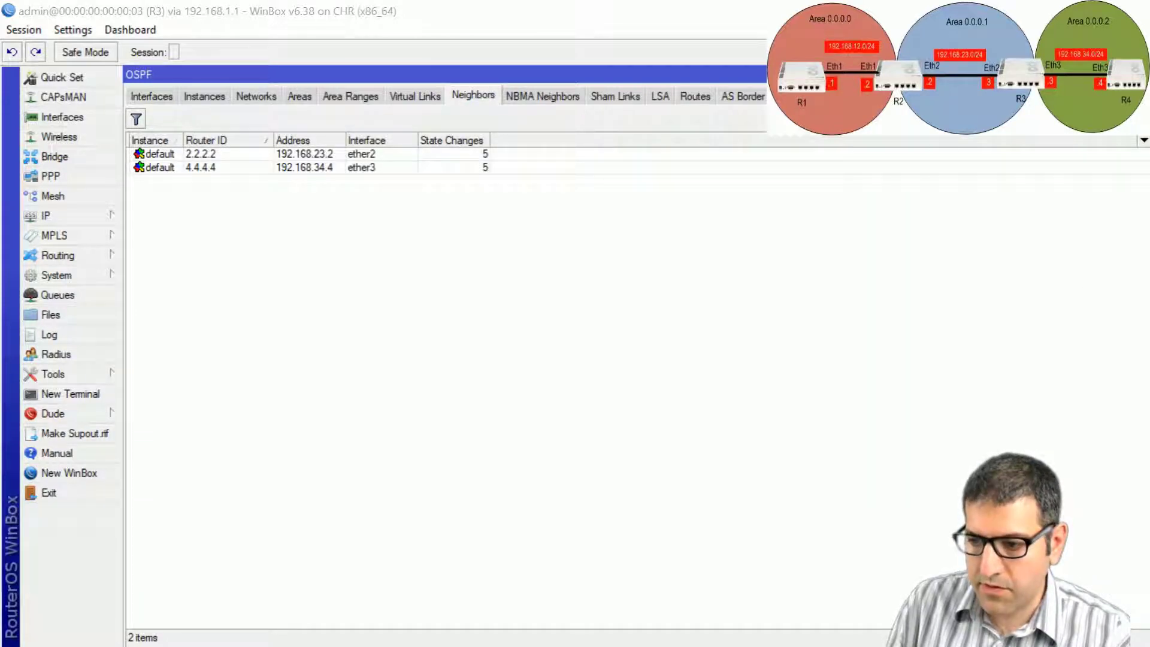
key("alt+Tab")
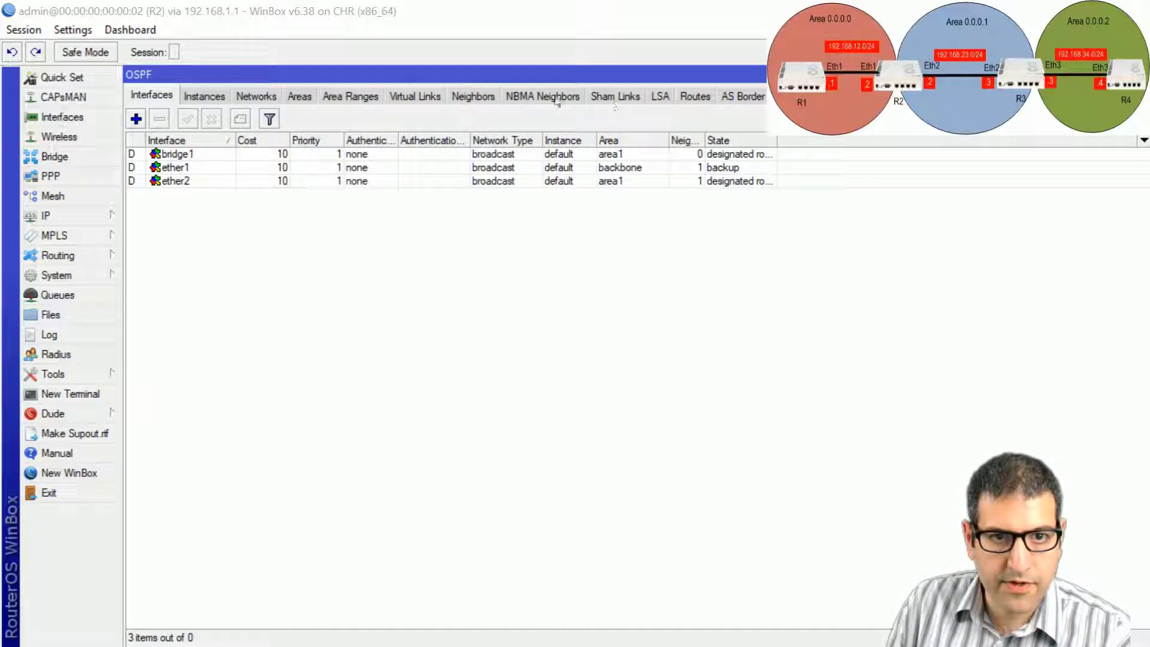
left_click(473, 96)
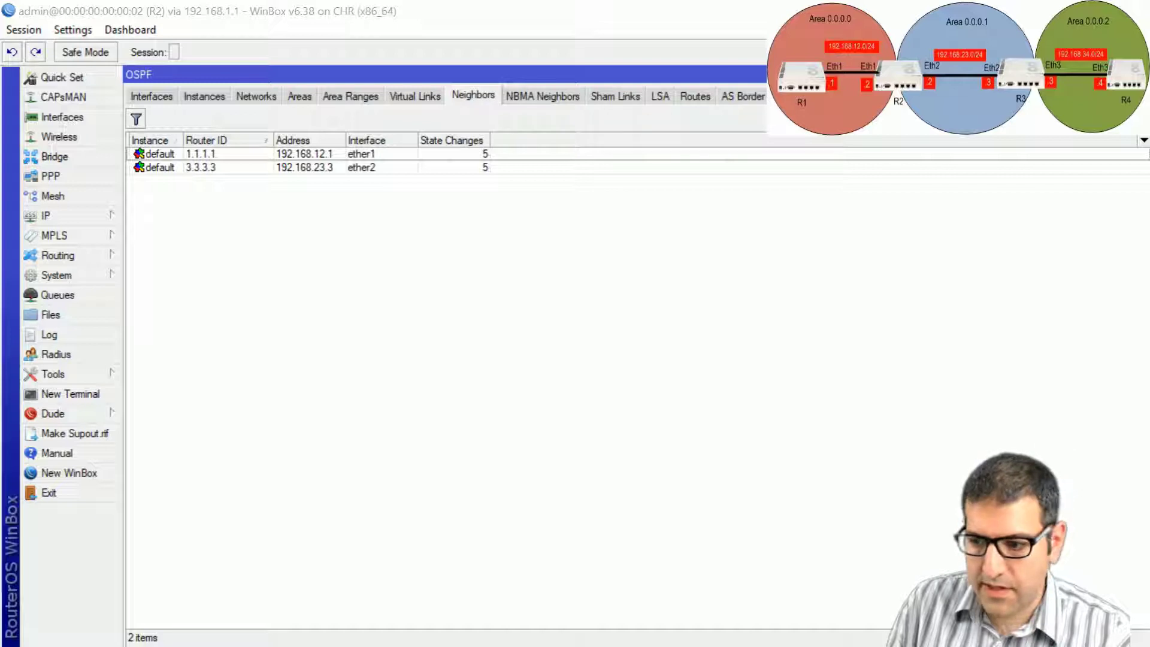
key("alt+Tab")
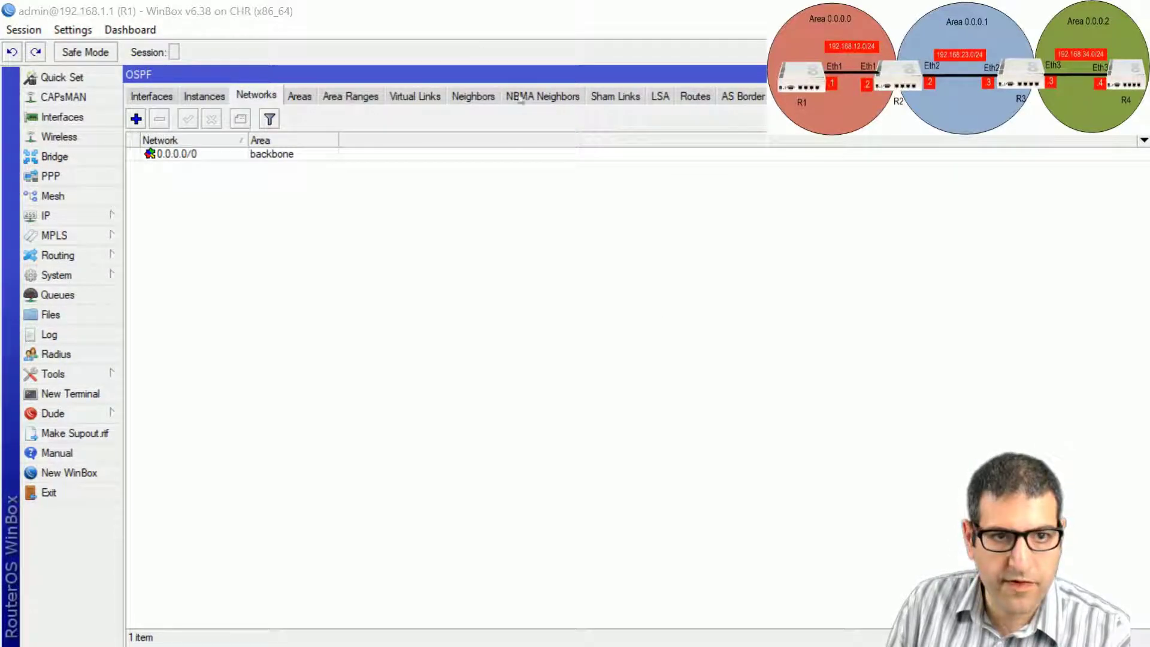
left_click(474, 99)
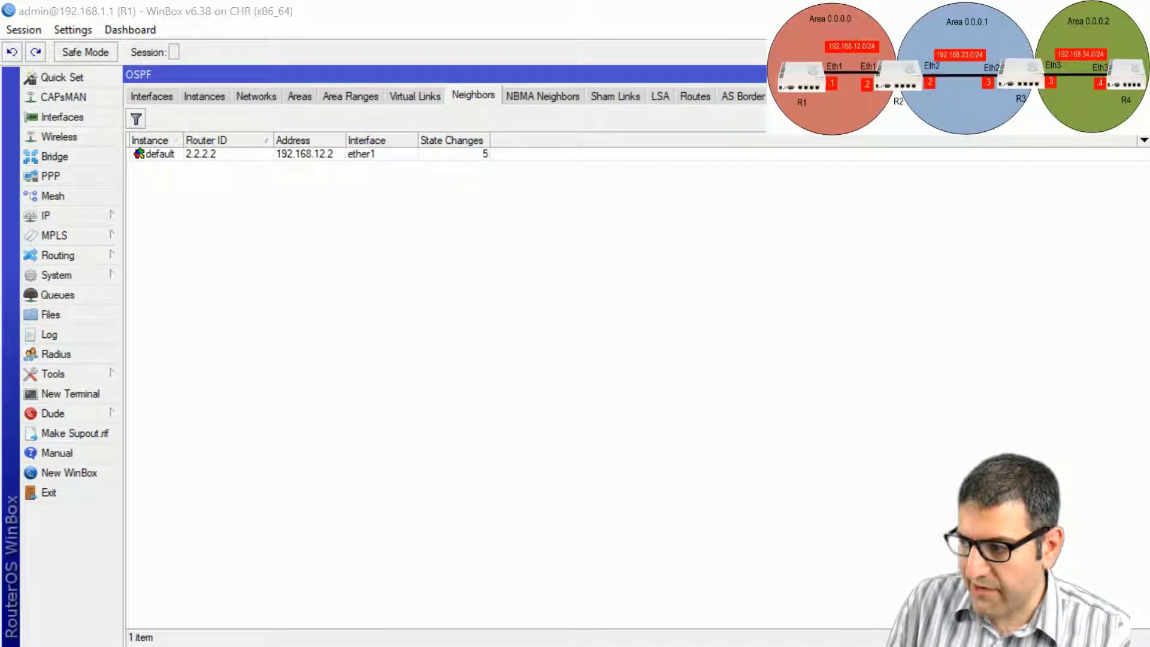
Review R1's OSPF routes: 22.22.22.0/24 and 33.33.33.0/24 present, 192.168.34.0/24 missing.
key("alt+Tab")
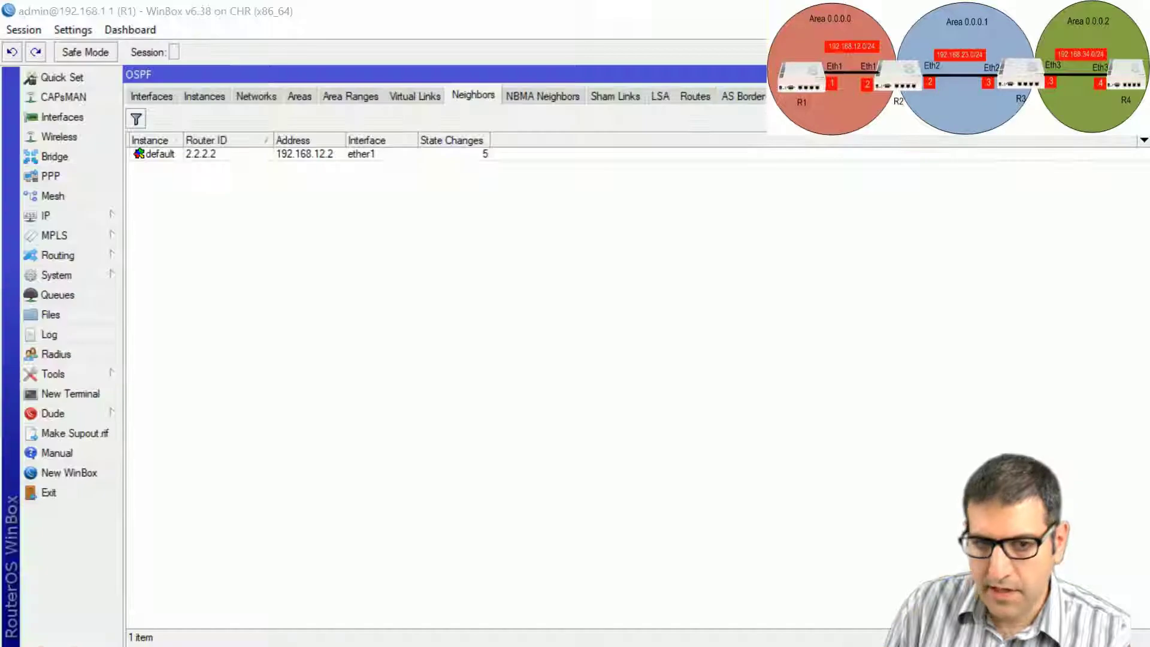
left_click(693, 95)
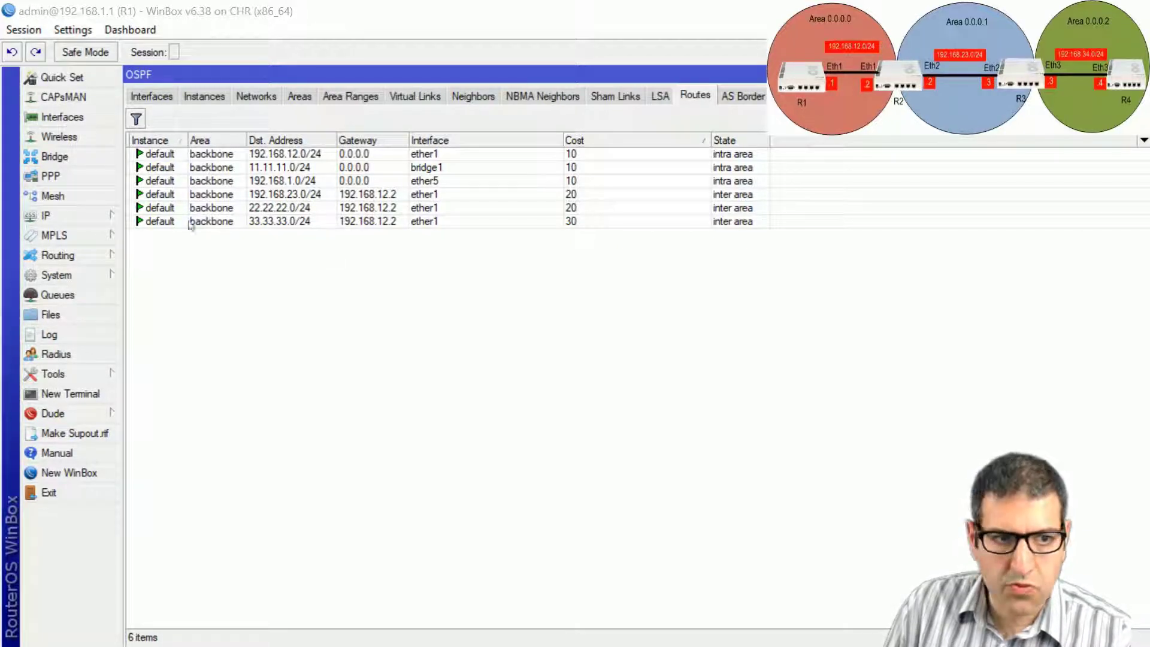
left_click(277, 209)
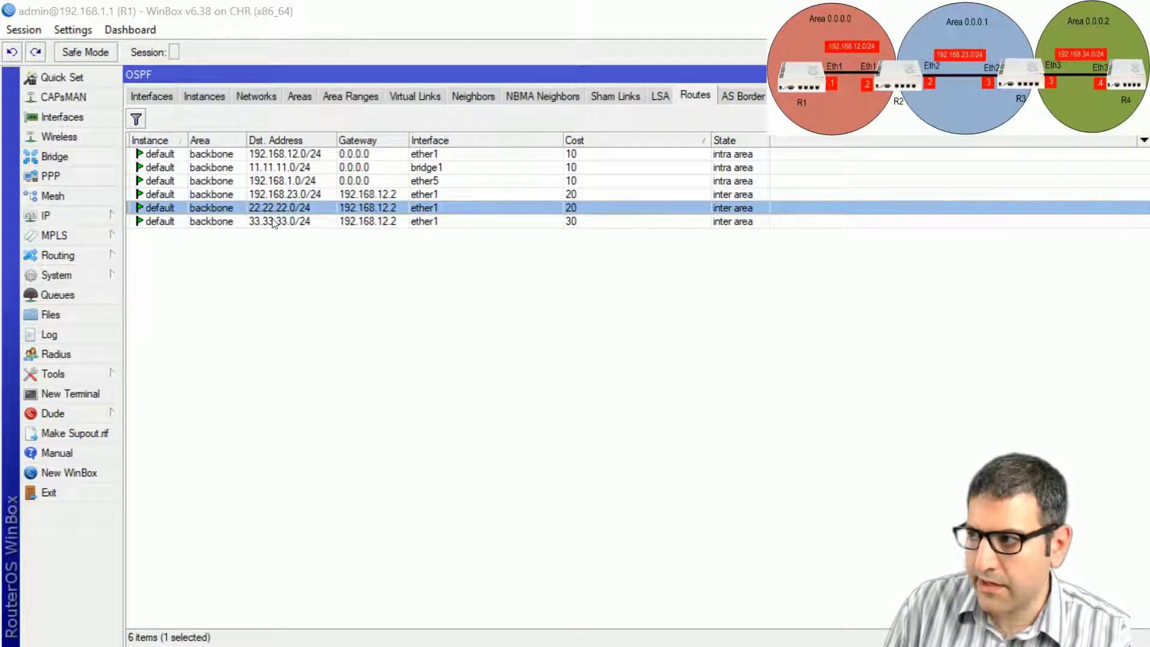
left_click(273, 222)
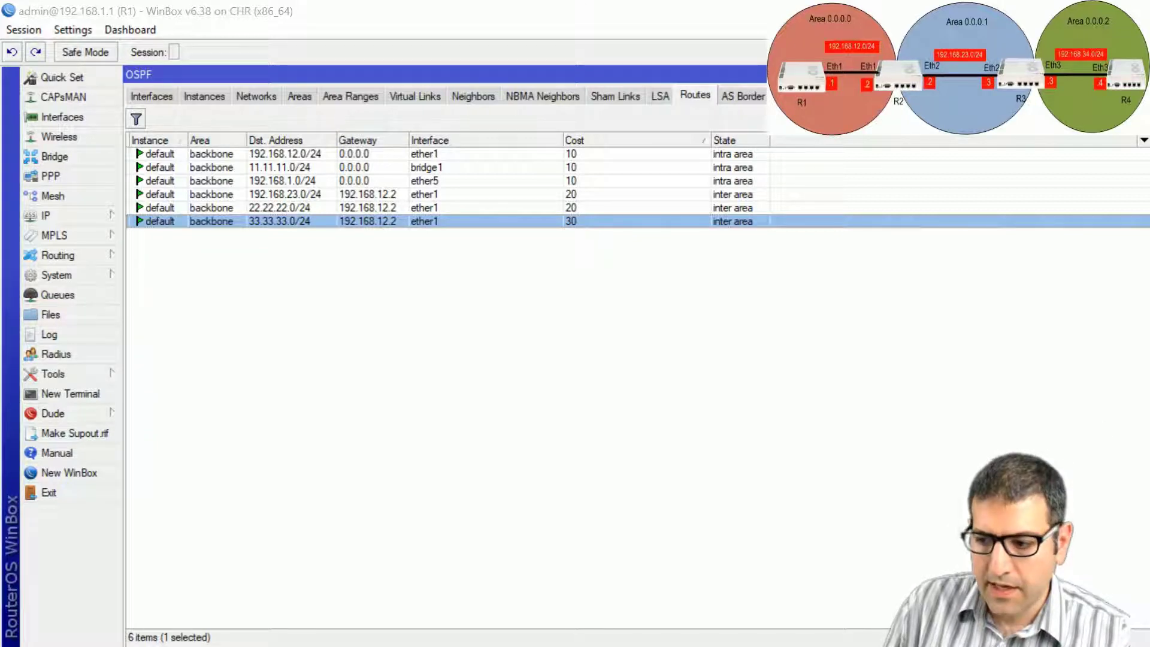
key("alt+Tab")
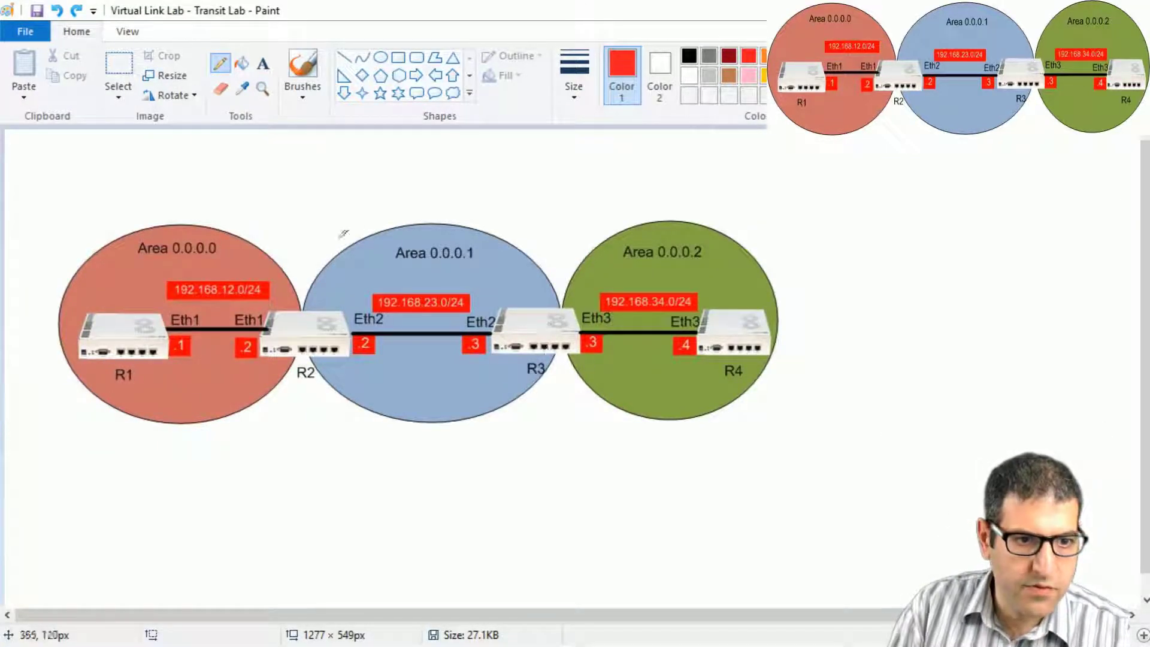
Draw red marks: a question mark between .1 and .2, hooks over R2/R3, crosses near R4.
mouse_move(205, 342)
left_mouse_down()
mouse_move(217, 339)
mouse_move(210, 360)
left_mouse_up()
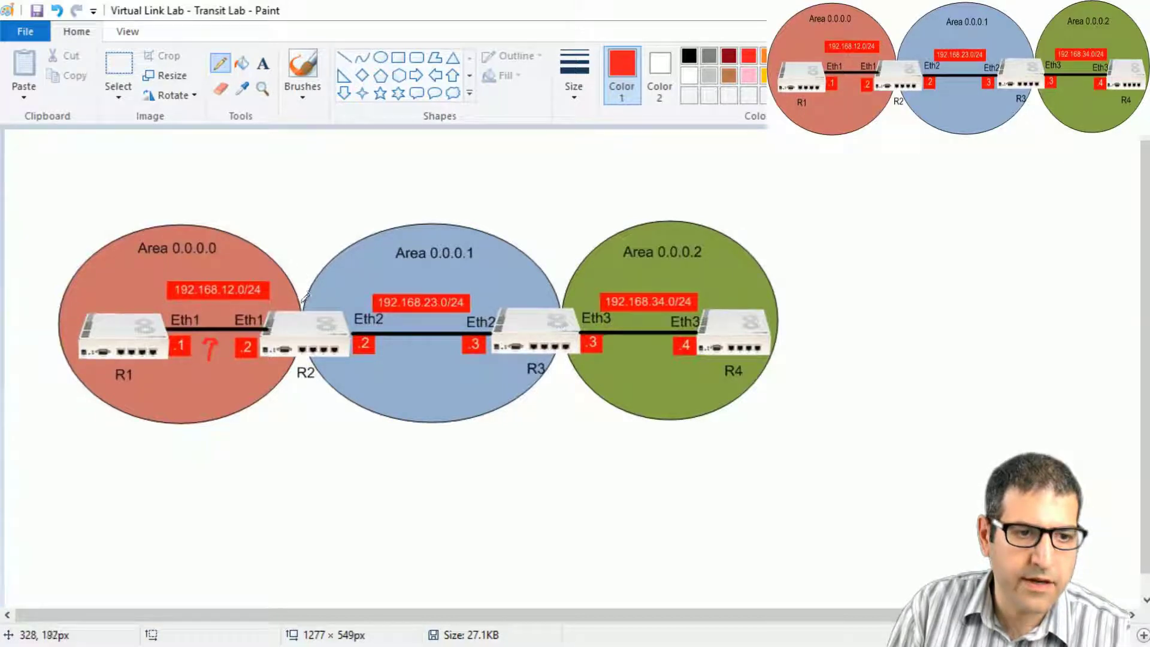
left_click_drag(302, 288, 307, 301)
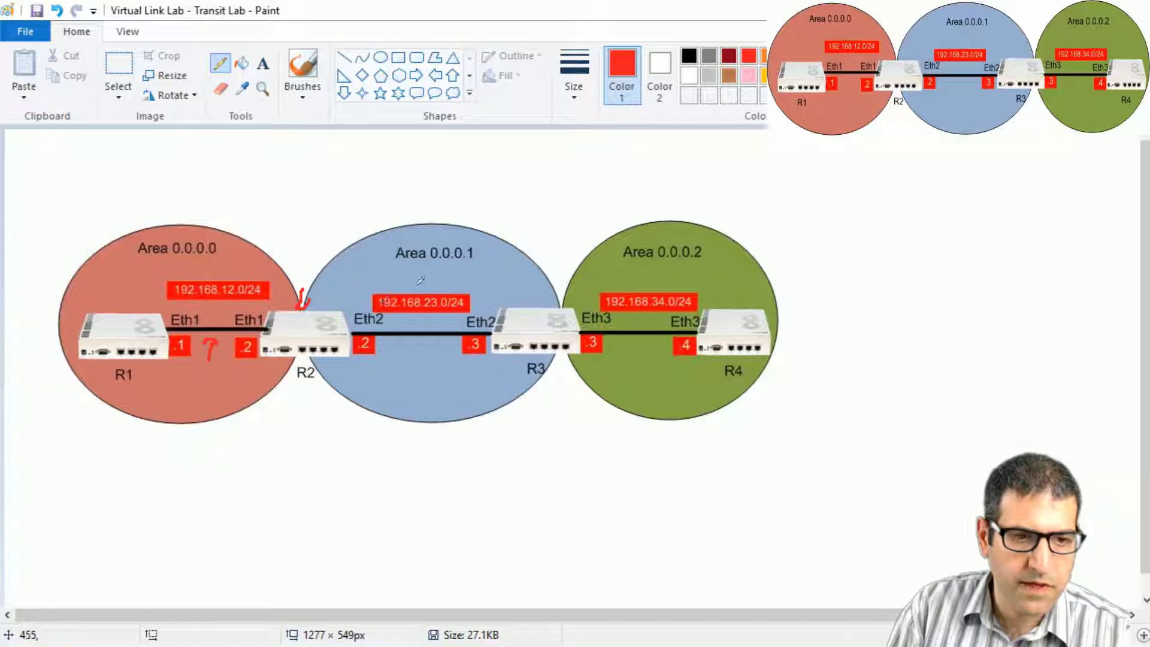
left_click_drag(411, 278, 422, 279)
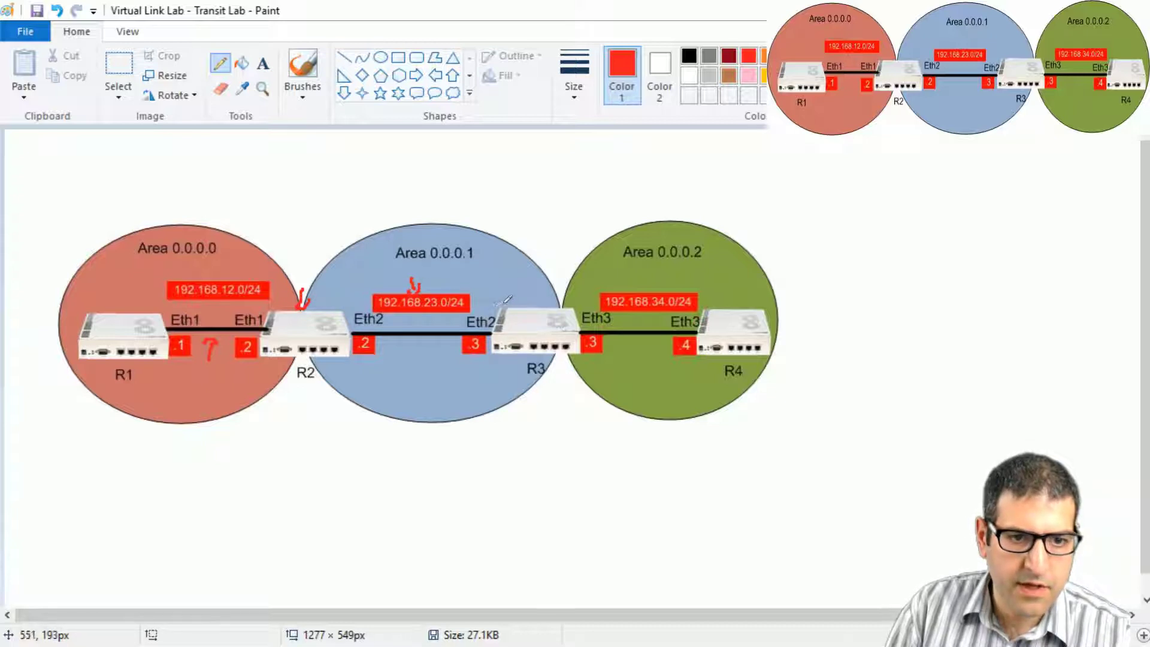
mouse_move(527, 286)
left_mouse_down()
mouse_move(533, 301)
mouse_move(542, 293)
left_mouse_up()
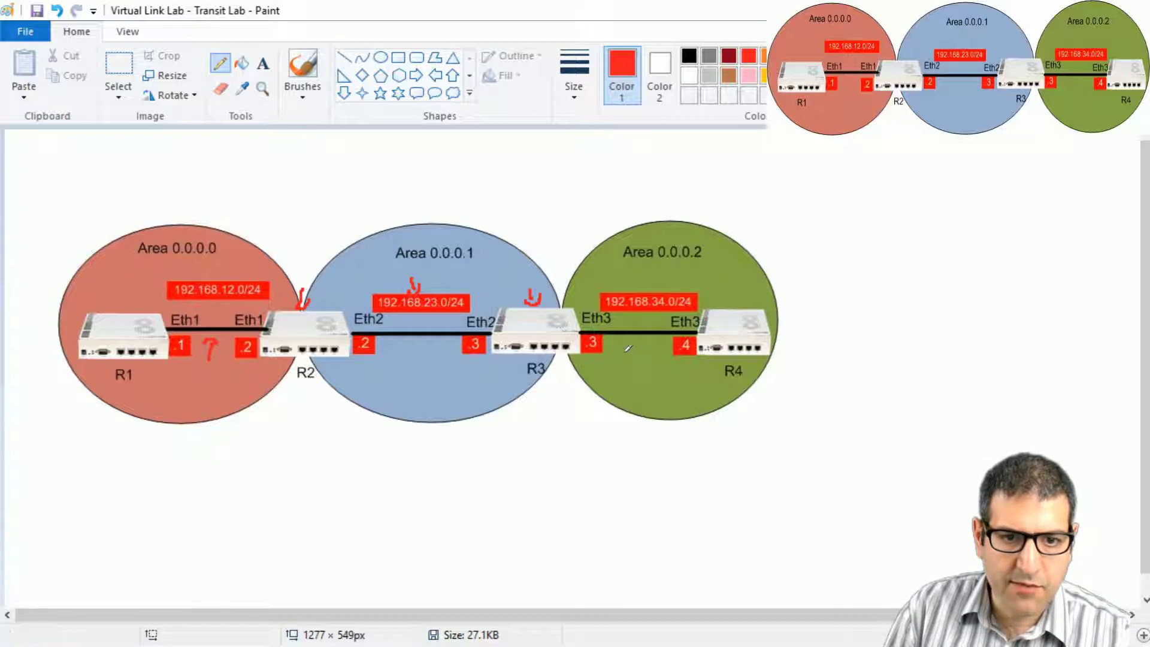
left_click_drag(628, 347, 632, 361)
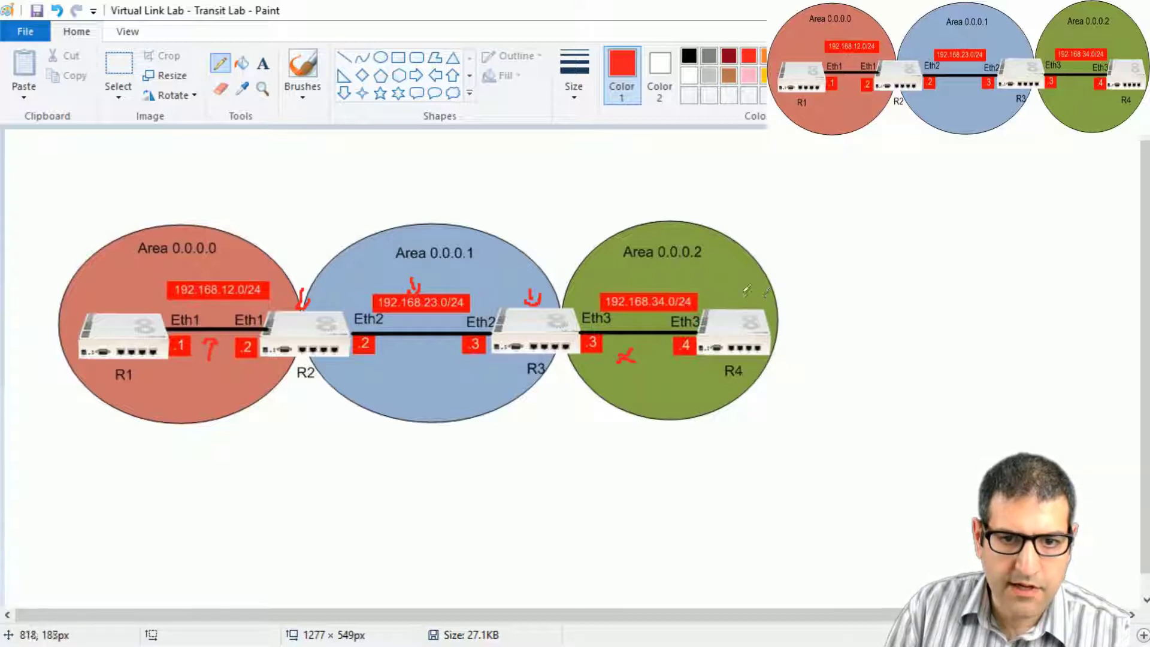
left_click_drag(731, 295, 746, 301)
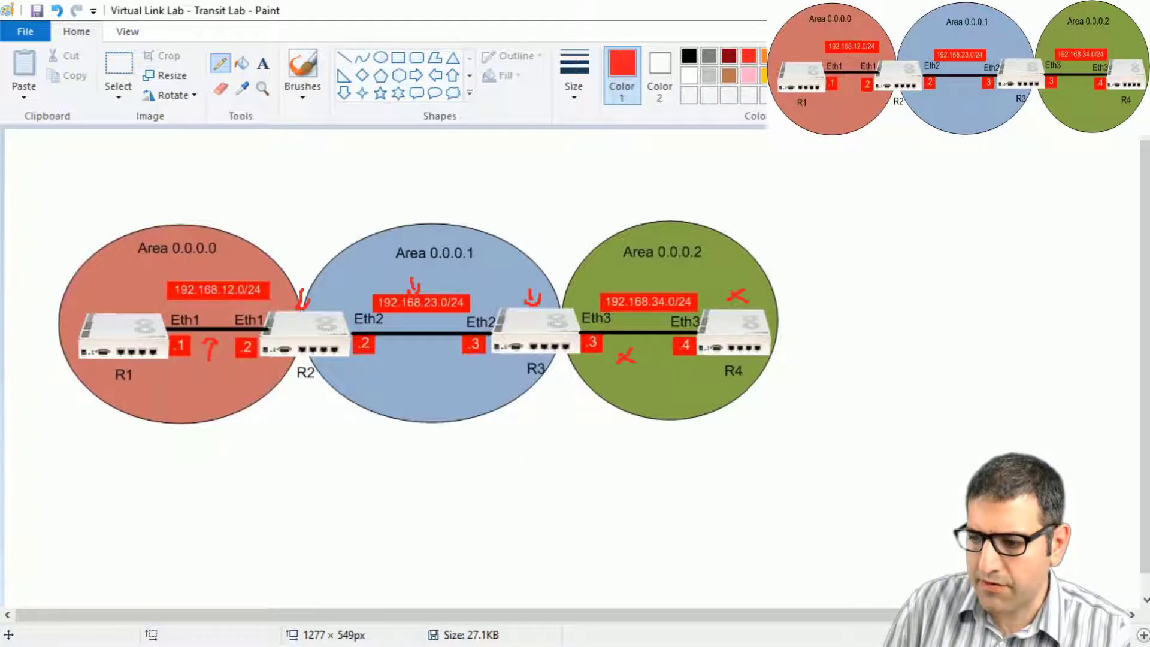
key("alt+Tab")
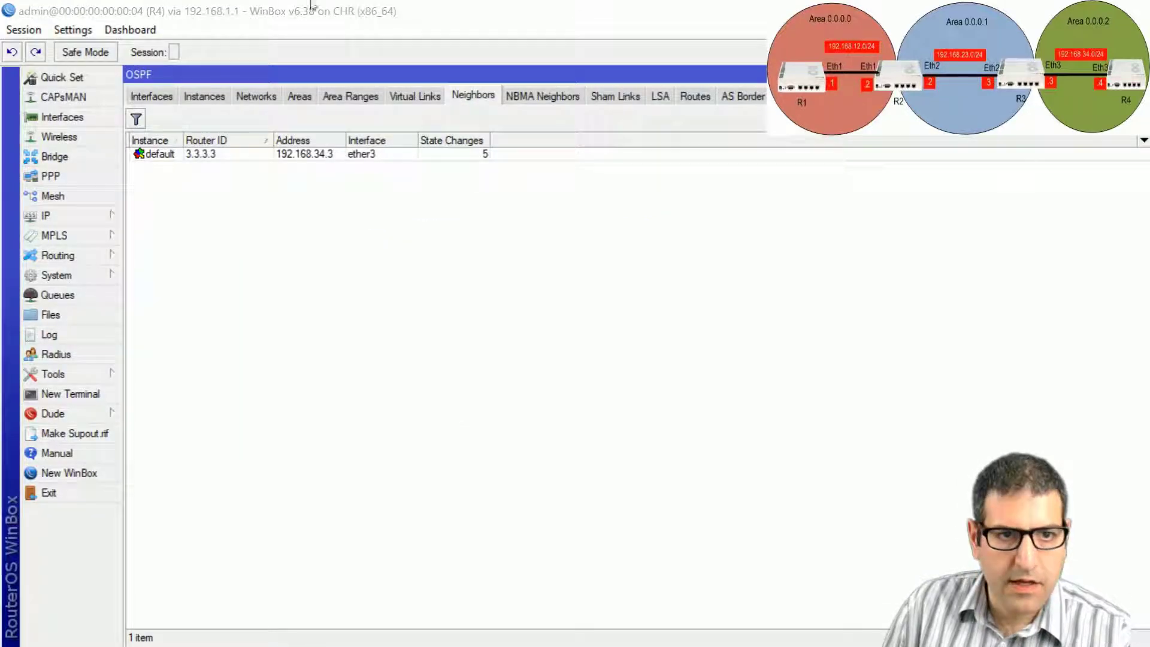
left_click(694, 97)
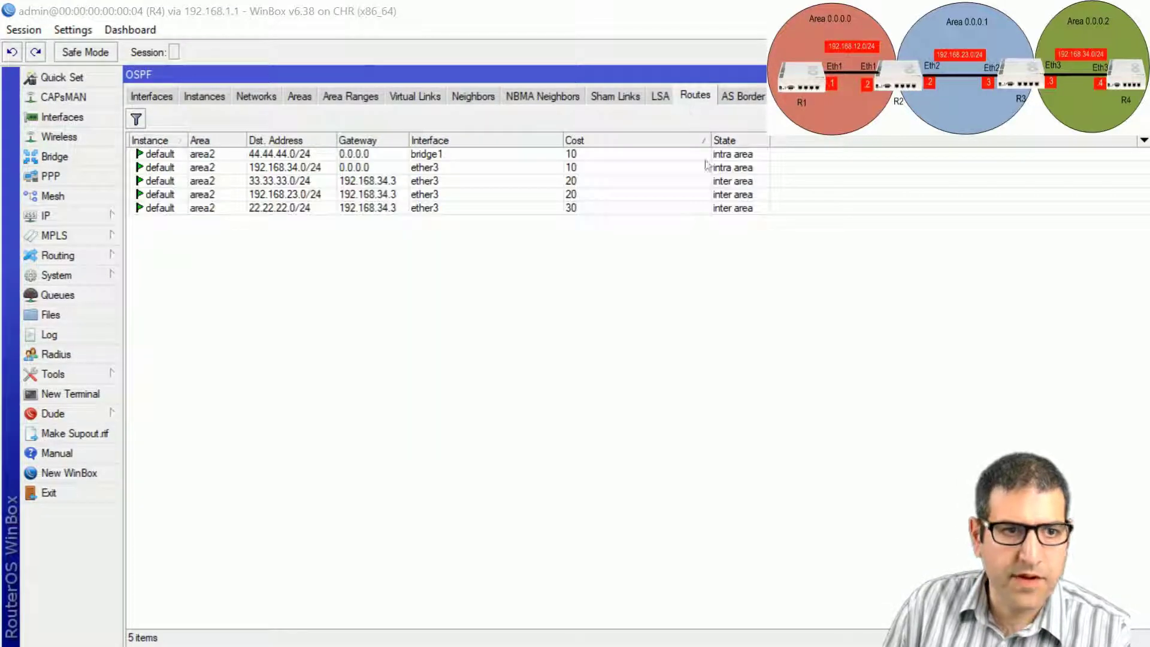
left_click(315, 155)
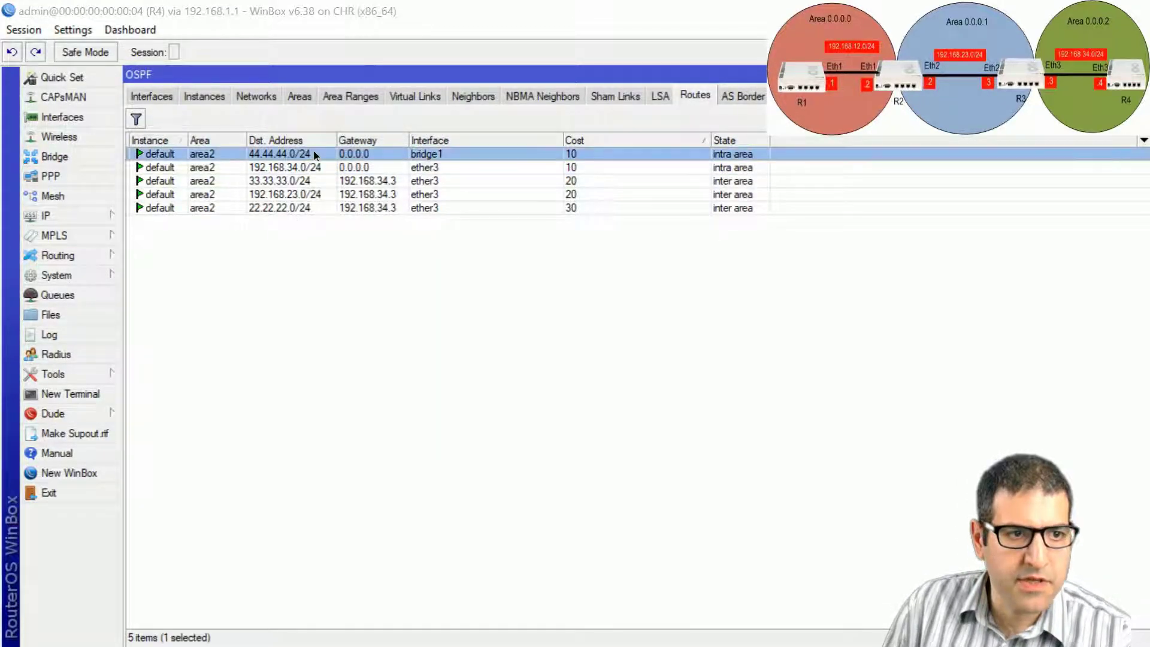
left_click(308, 169)
left_click(315, 182)
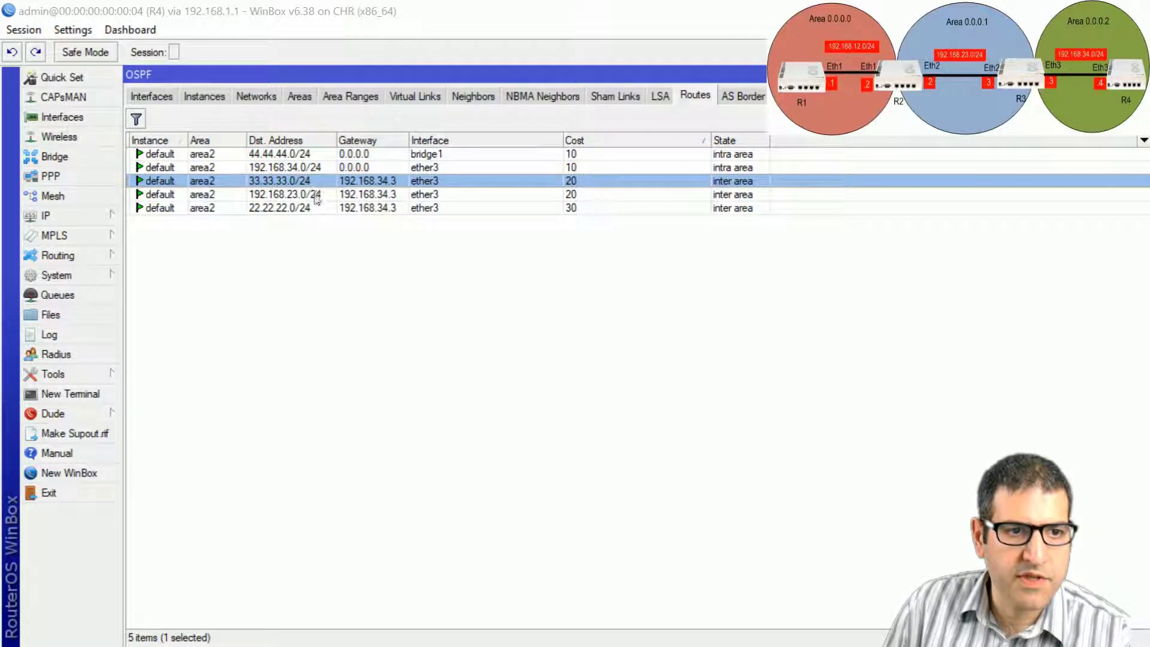
left_click(328, 196)
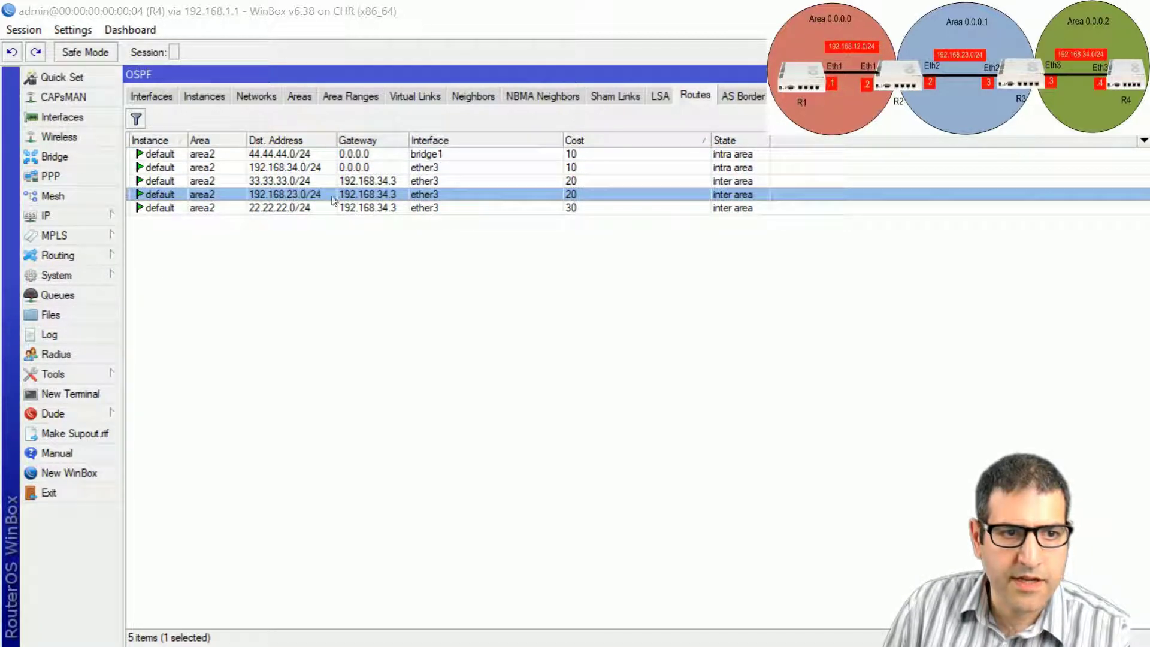
left_click(305, 209)
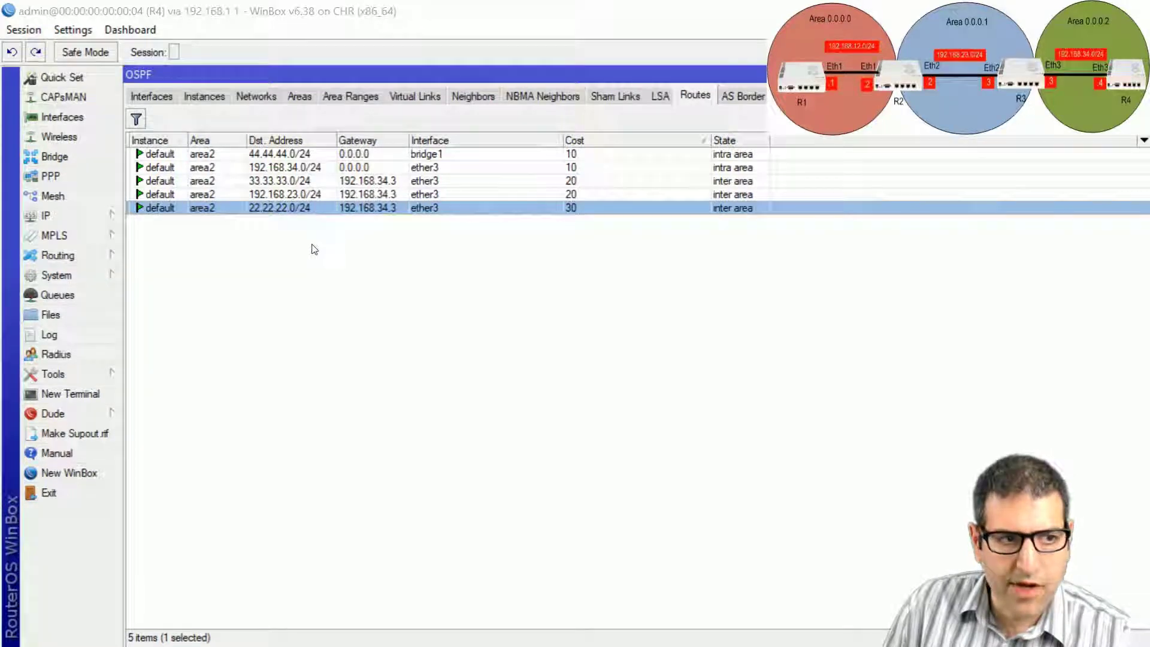
key("Escape")
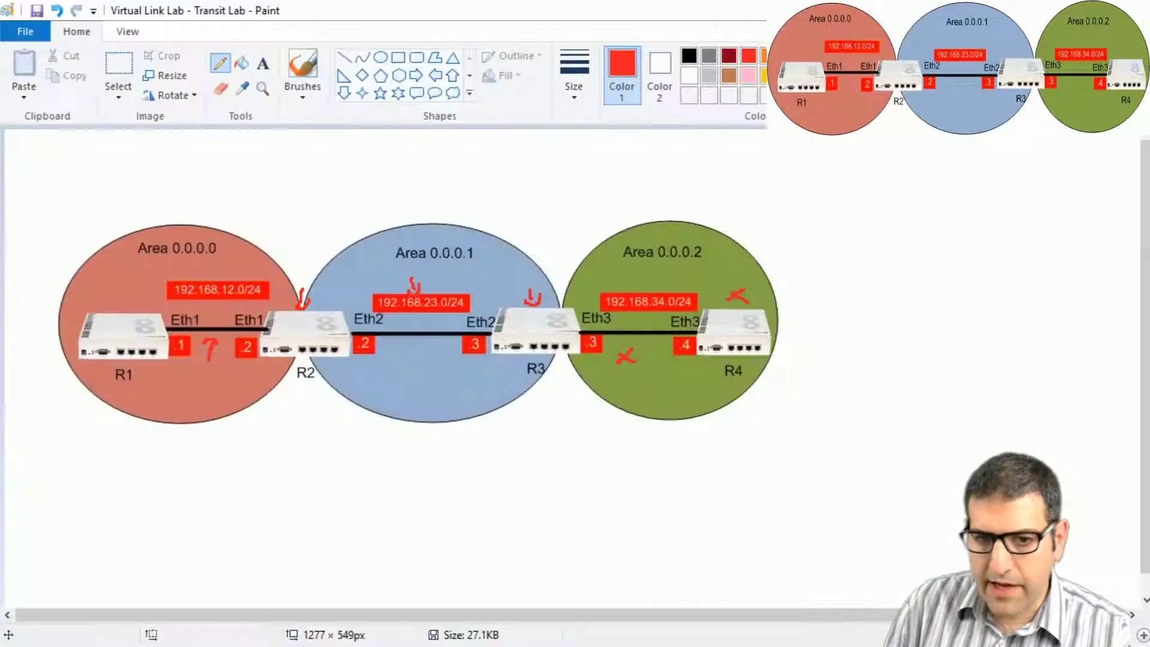
Undo the red annotations, including the question mark between .1 and .2.
key("ctrl+z")
key("ctrl+z")
key("ctrl+z")
key("ctrl+z")
key("ctrl+z")
key("ctrl+z")
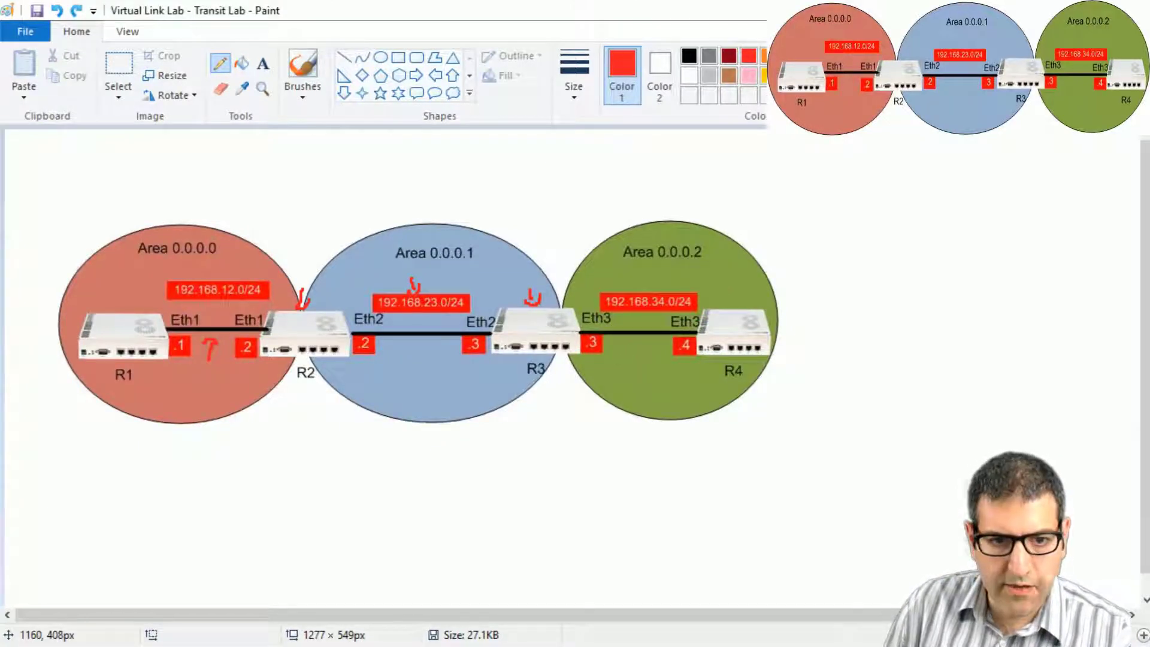
key("ctrl+z")
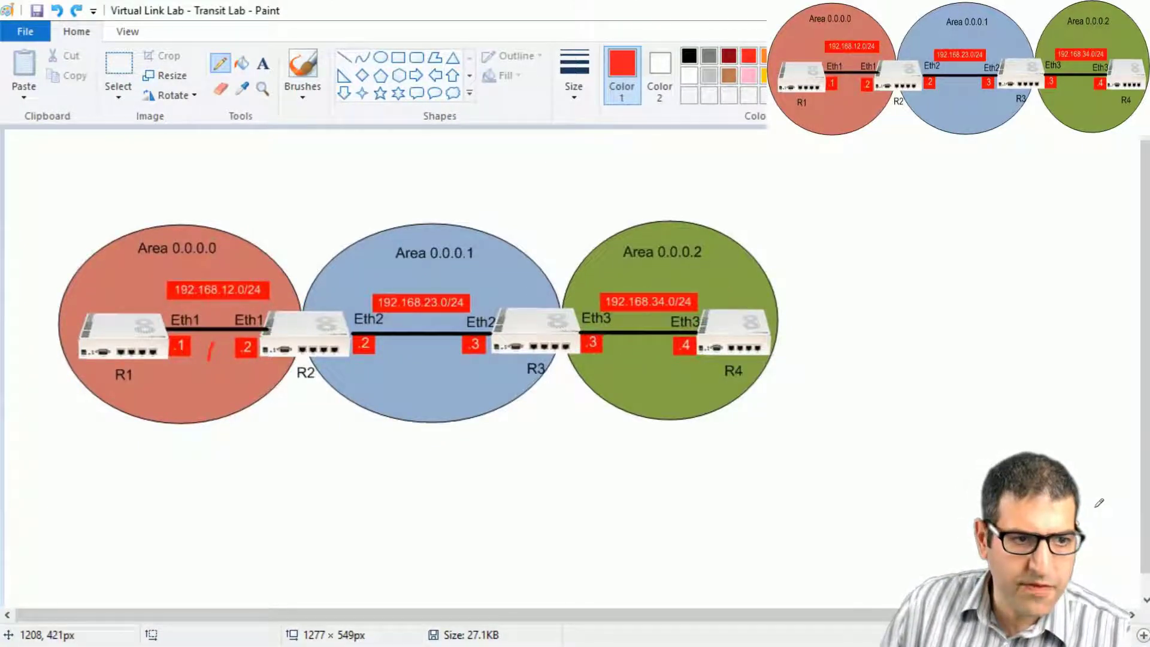
key("ctrl+z")
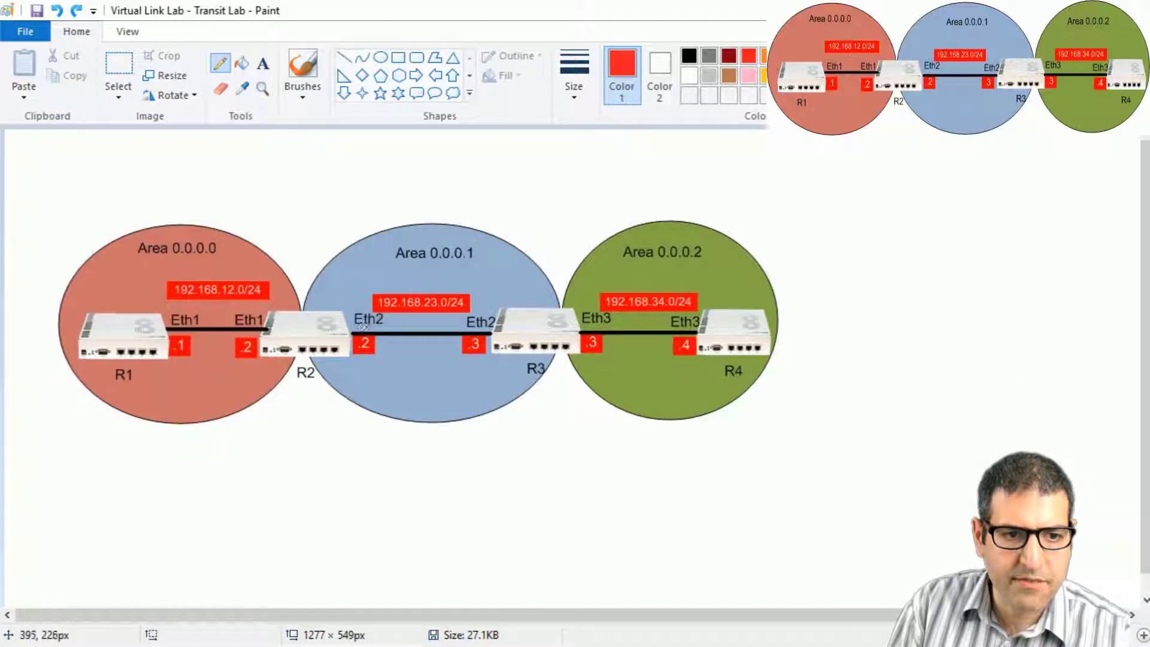
In blue, loop the 192.168.23.0/24 link, write BR under R2, and draw arrows.
left_click(847, 56)
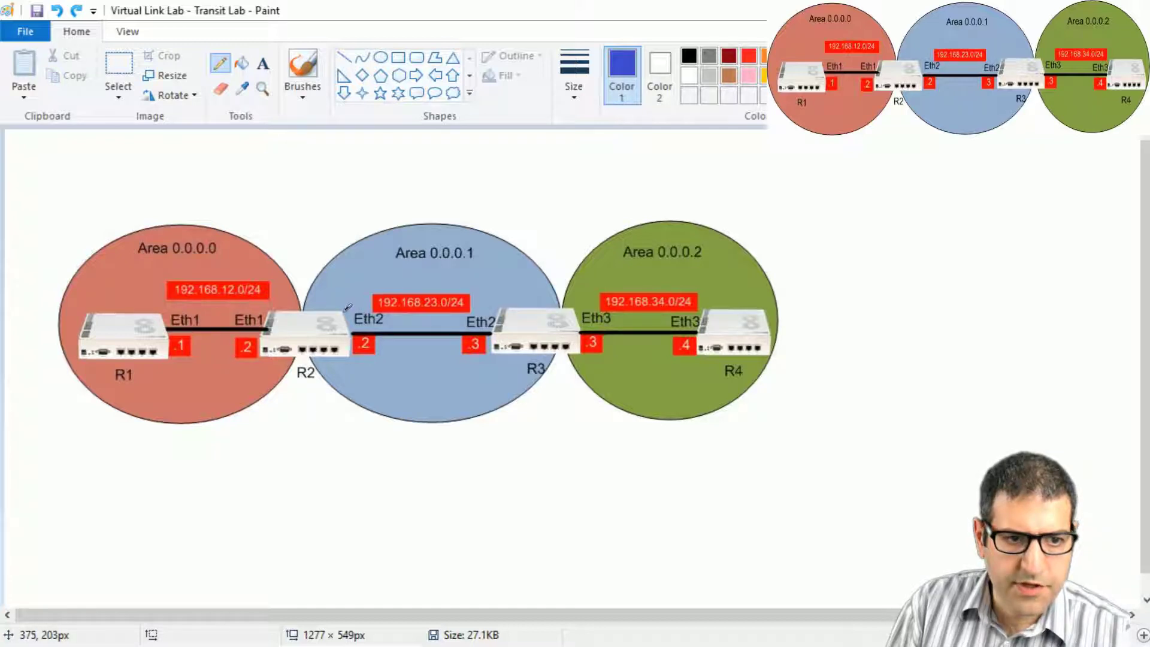
mouse_move(348, 308)
left_mouse_down()
mouse_move(375, 285)
mouse_move(452, 279)
mouse_move(504, 307)
mouse_move(485, 368)
mouse_move(359, 359)
mouse_move(350, 337)
left_mouse_up()
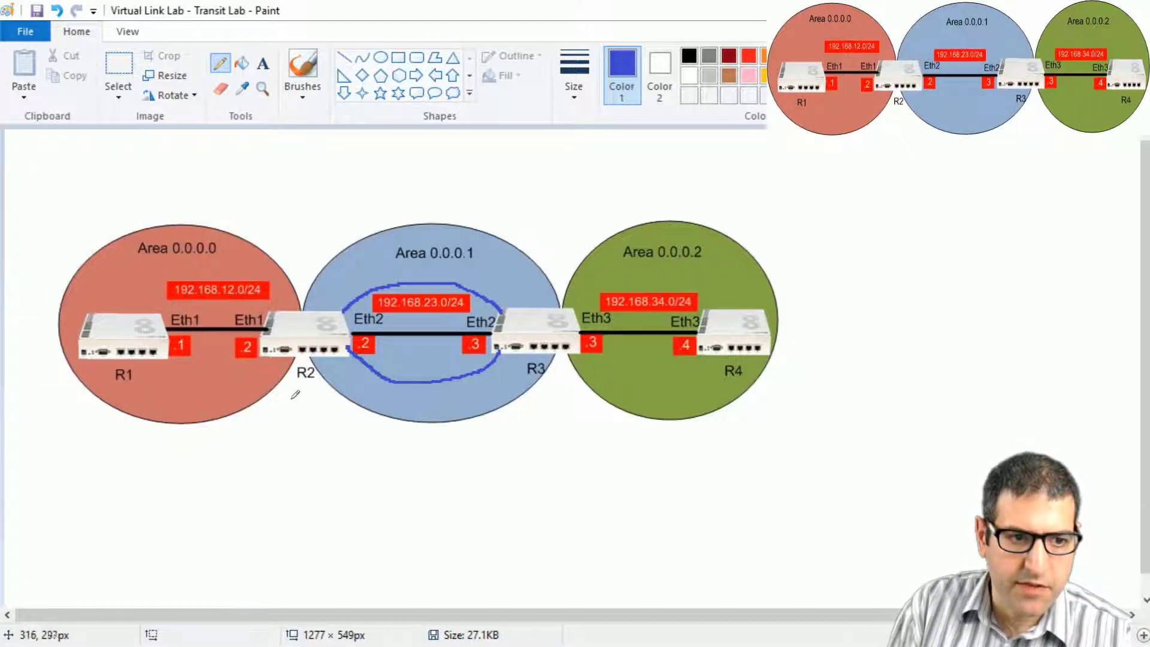
mouse_move(288, 409)
left_mouse_down()
mouse_move(291, 393)
mouse_move(288, 419)
mouse_move(309, 402)
mouse_move(339, 421)
left_mouse_up()
left_click_drag(291, 296, 273, 307)
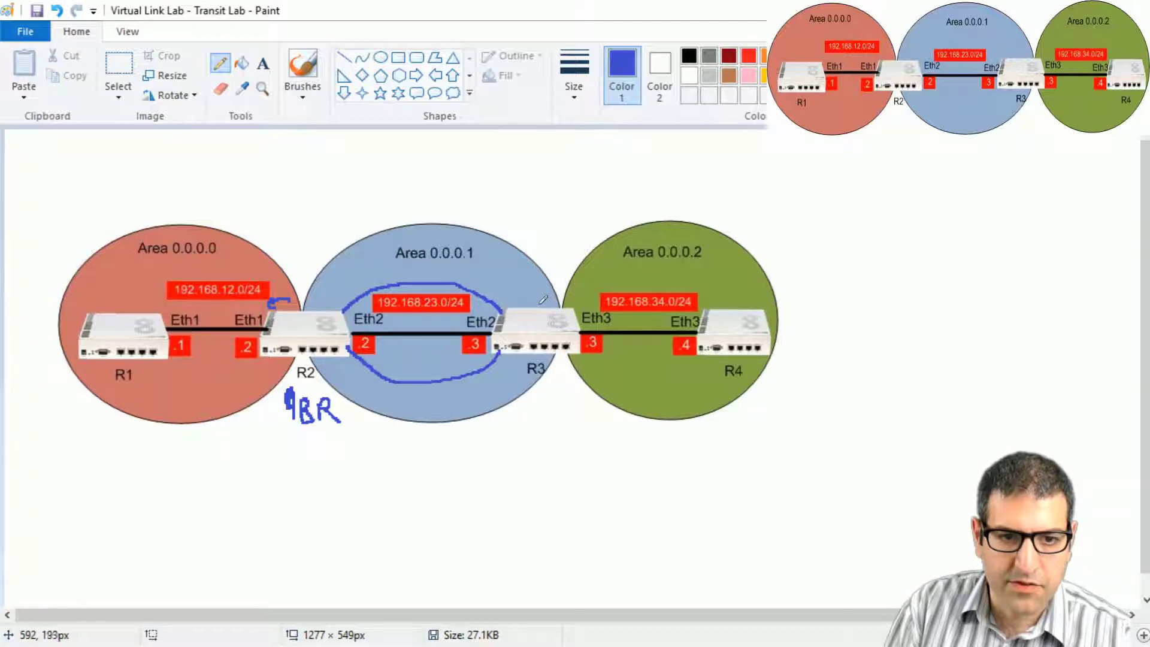
mouse_move(576, 292)
left_mouse_down()
mouse_move(598, 294)
mouse_move(535, 290)
mouse_move(538, 299)
left_mouse_up()
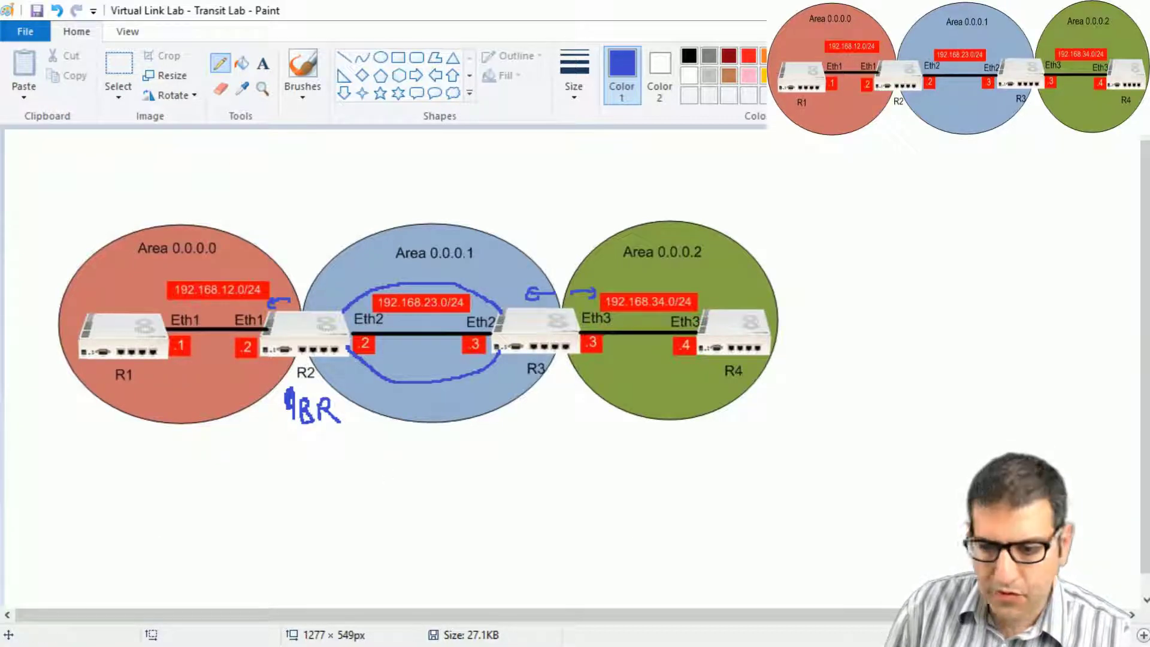
key("alt+Tab")
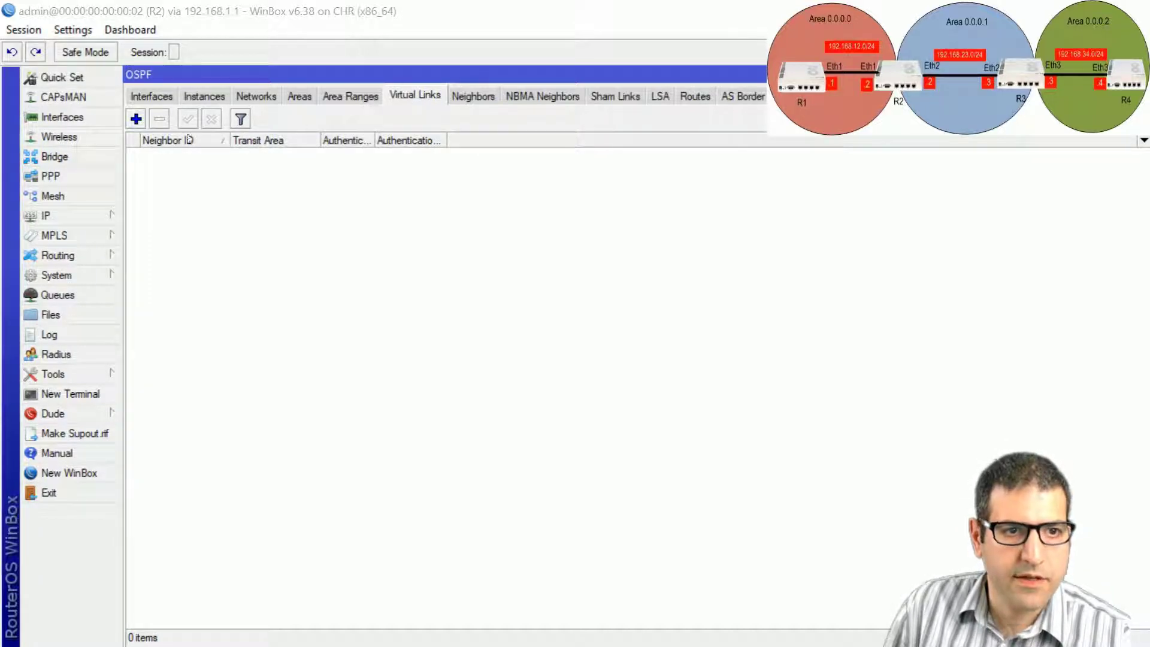
On R2, add a virtual link with Neighbor ID 3.3.3.3 and transit area area1.
left_click(136, 119)
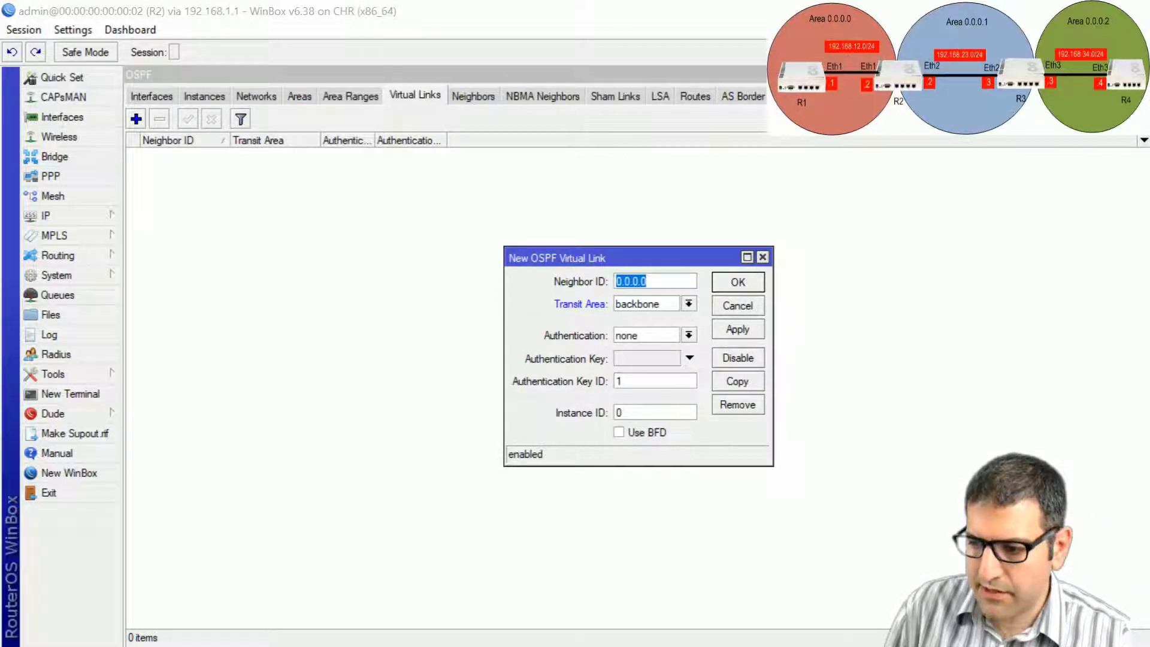
key("alt+Tab")
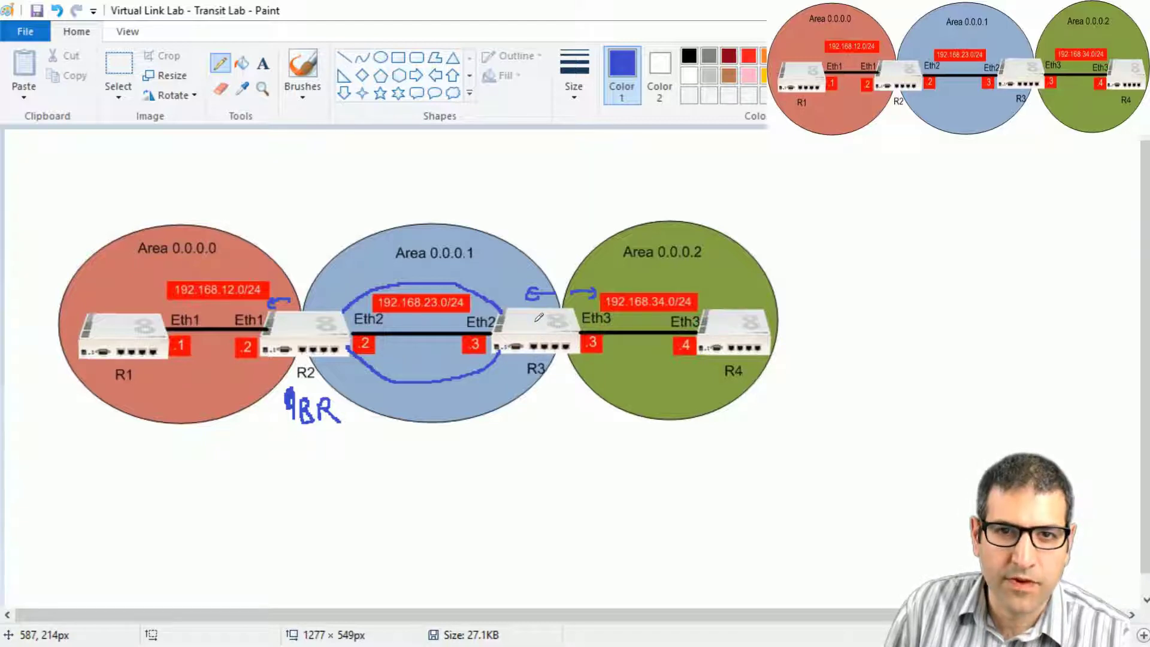
key("alt+Tab")
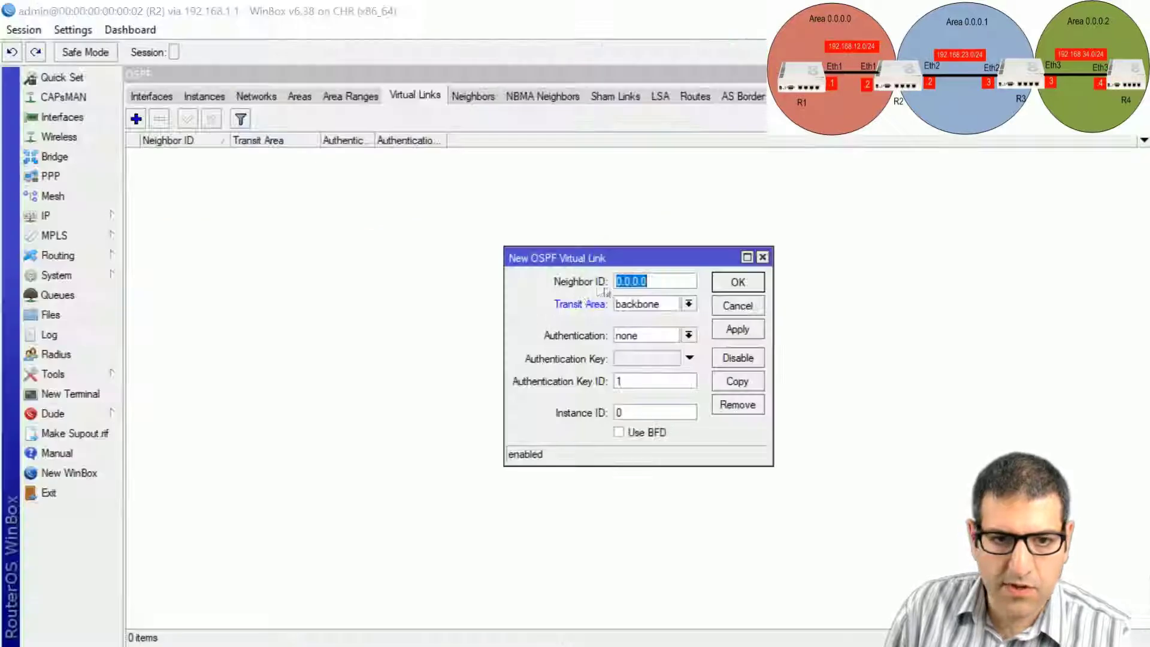
type("3.3.3.3")
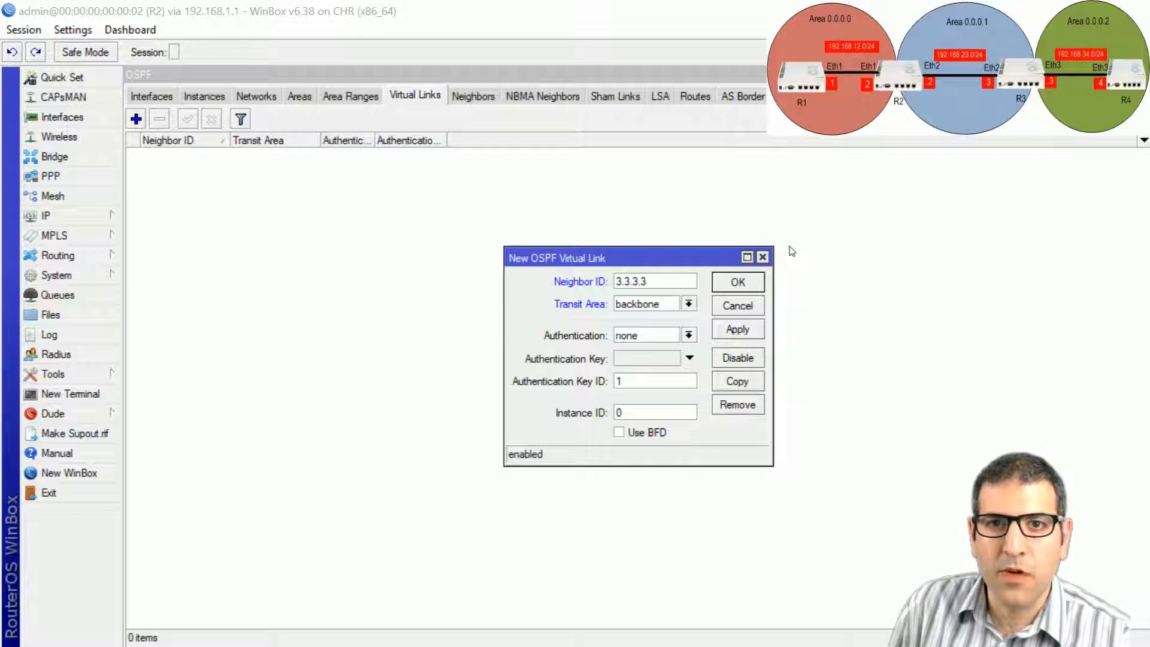
left_click(665, 305)
left_click(660, 317)
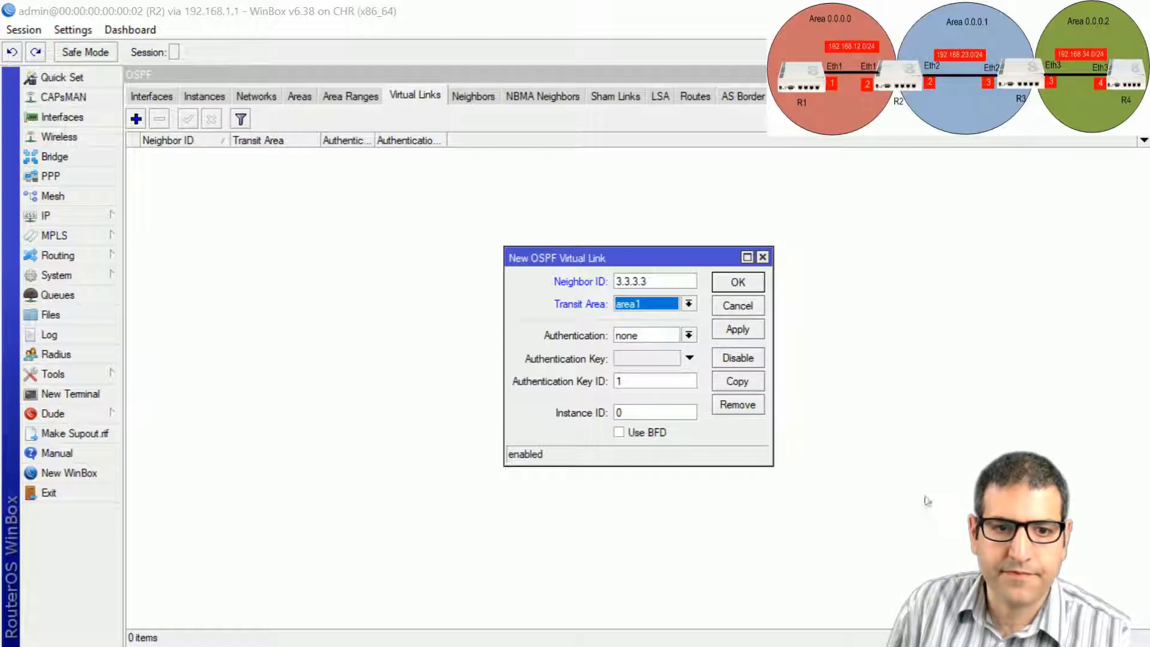
left_click(751, 288)
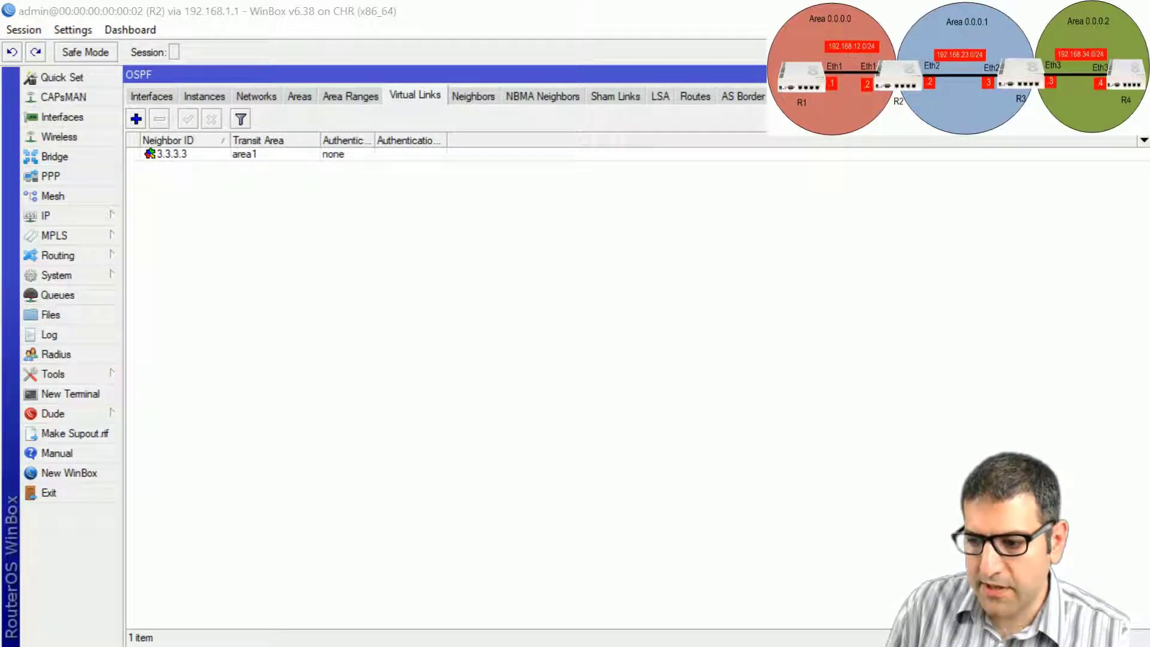
key("alt+Tab")
On R3, add a virtual link with Neighbor ID 2.2.2.2 over transit area area1.
left_click(402, 97)
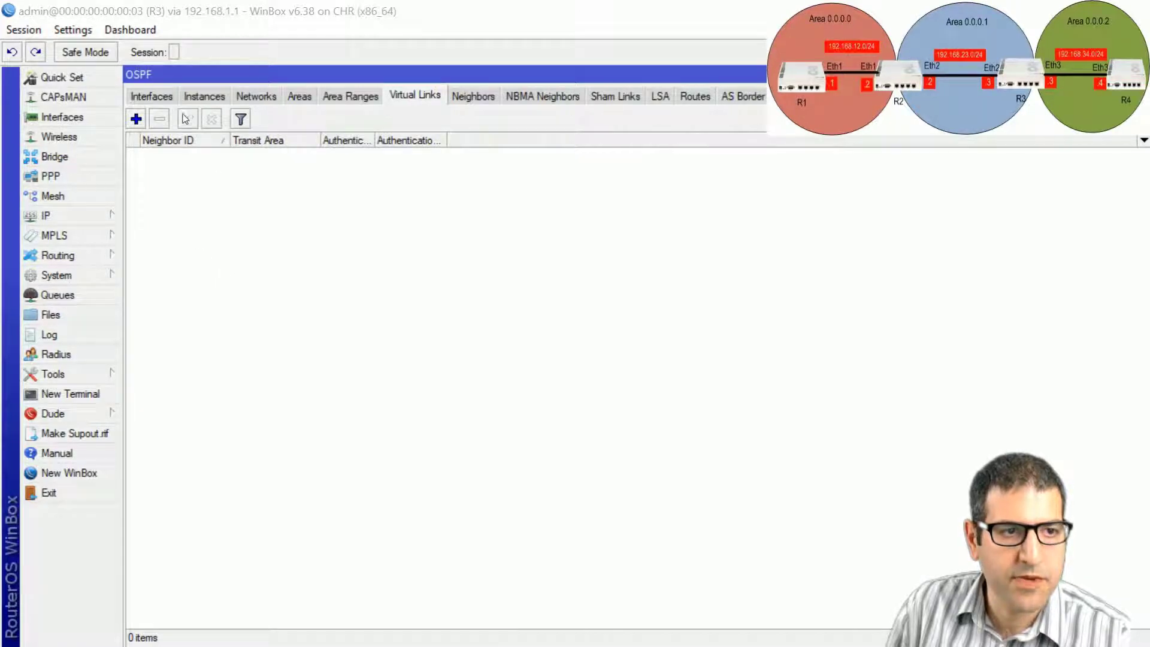
left_click(136, 119)
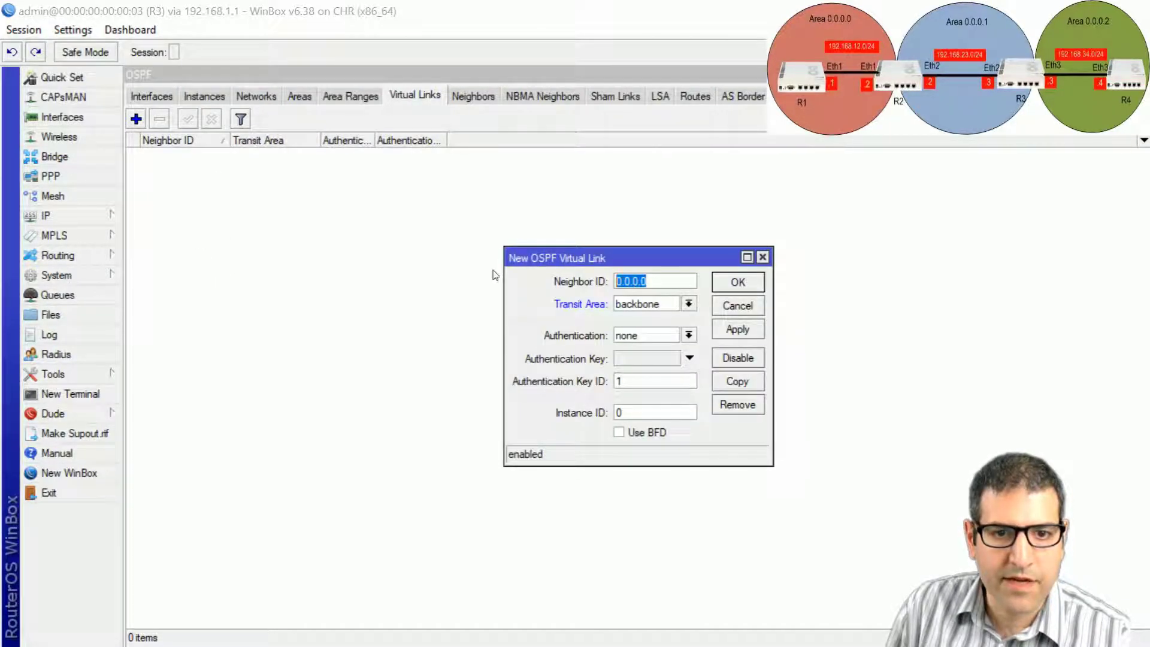
type("2.2.2")
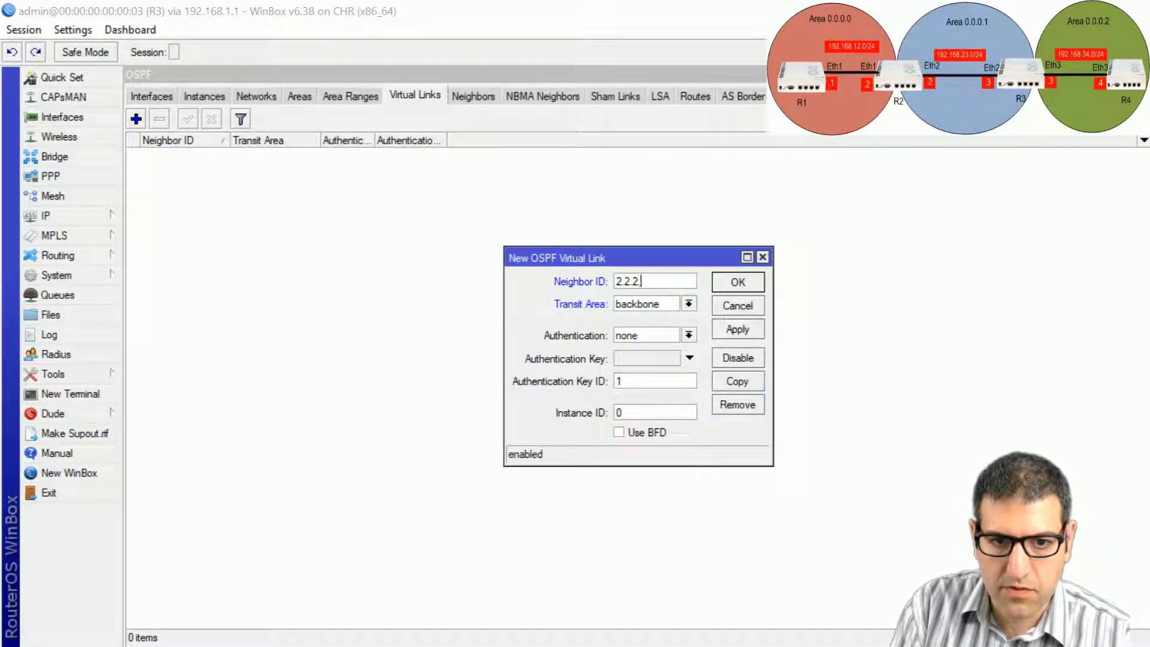
type(".2")
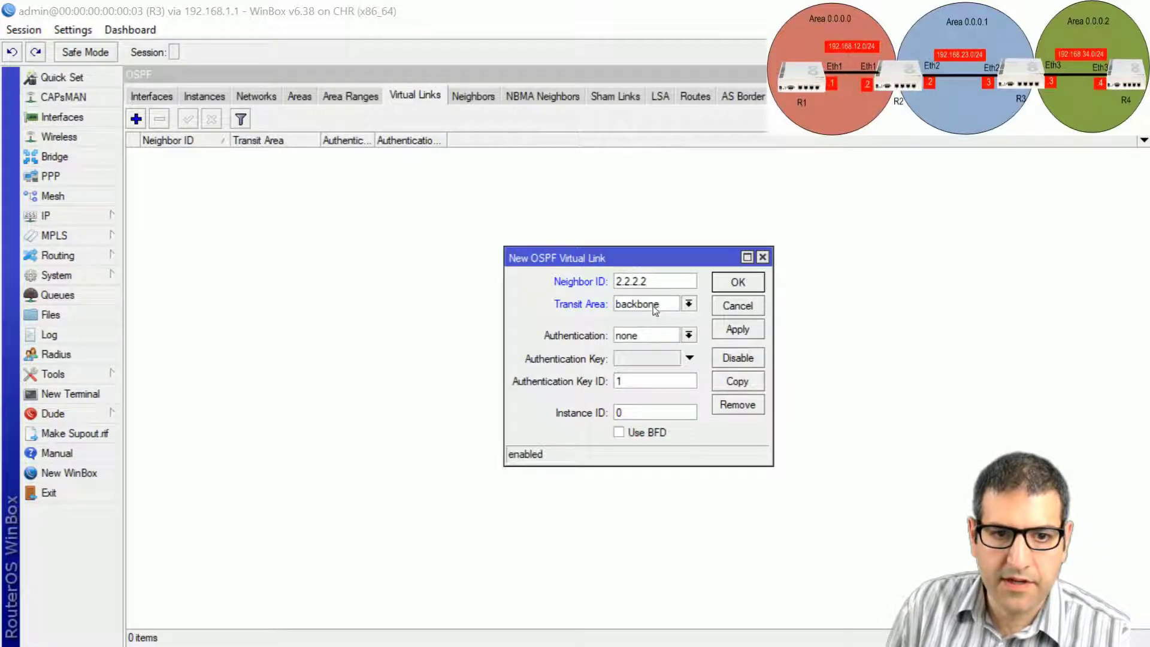
left_click(655, 306)
left_click(646, 319)
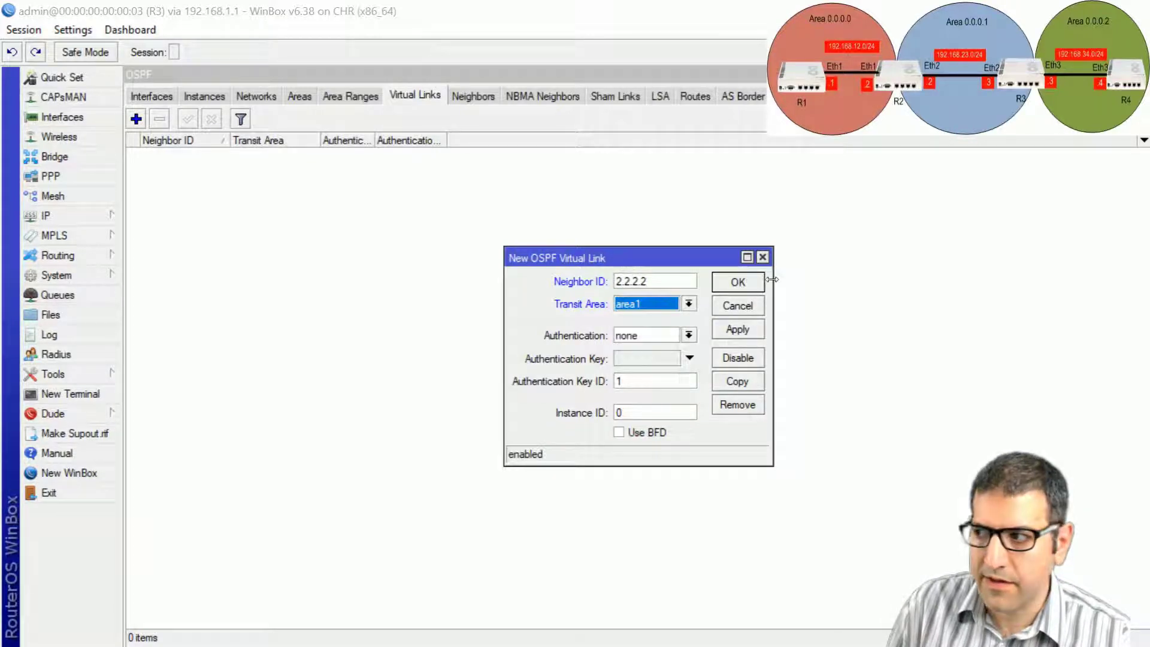
left_click(738, 283)
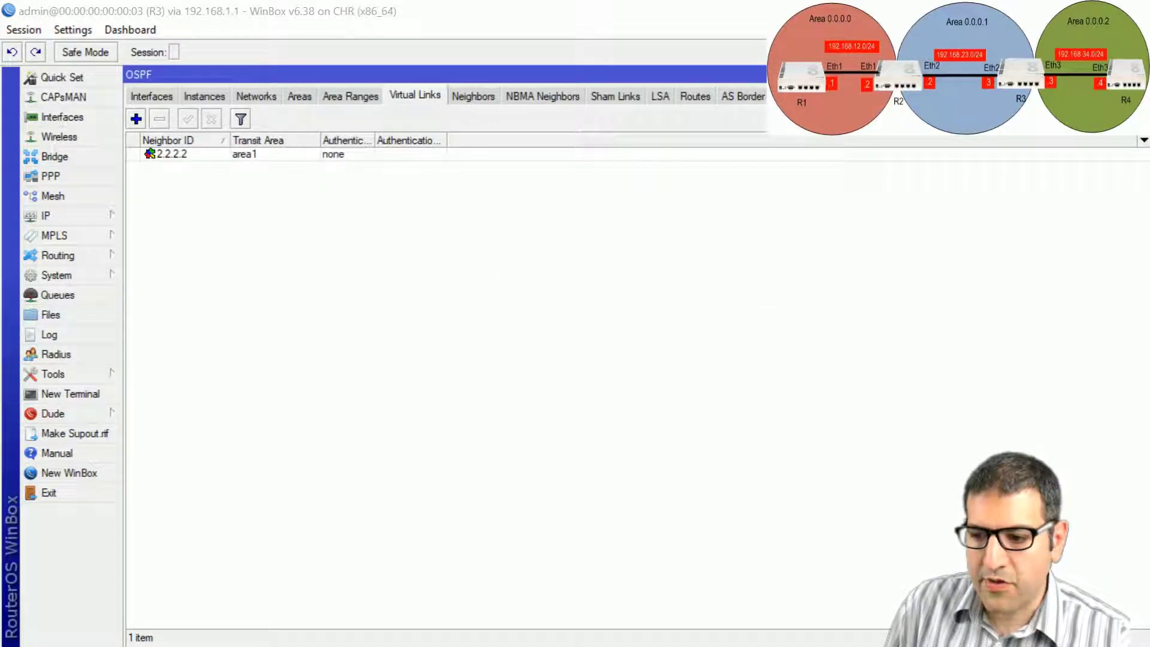
key("alt+Tab")
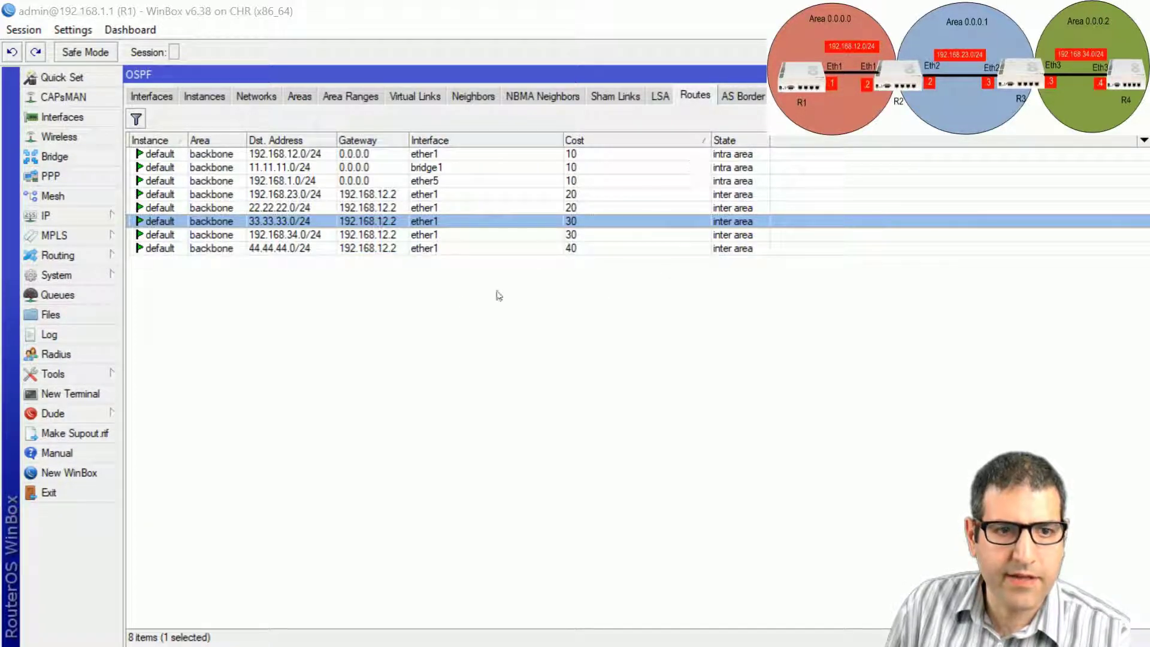
Confirm R1 now learns 44.44.44.0/24 and 192.168.34.0/24, and R4 learns 11.11.11.0/24.
left_click(296, 251)
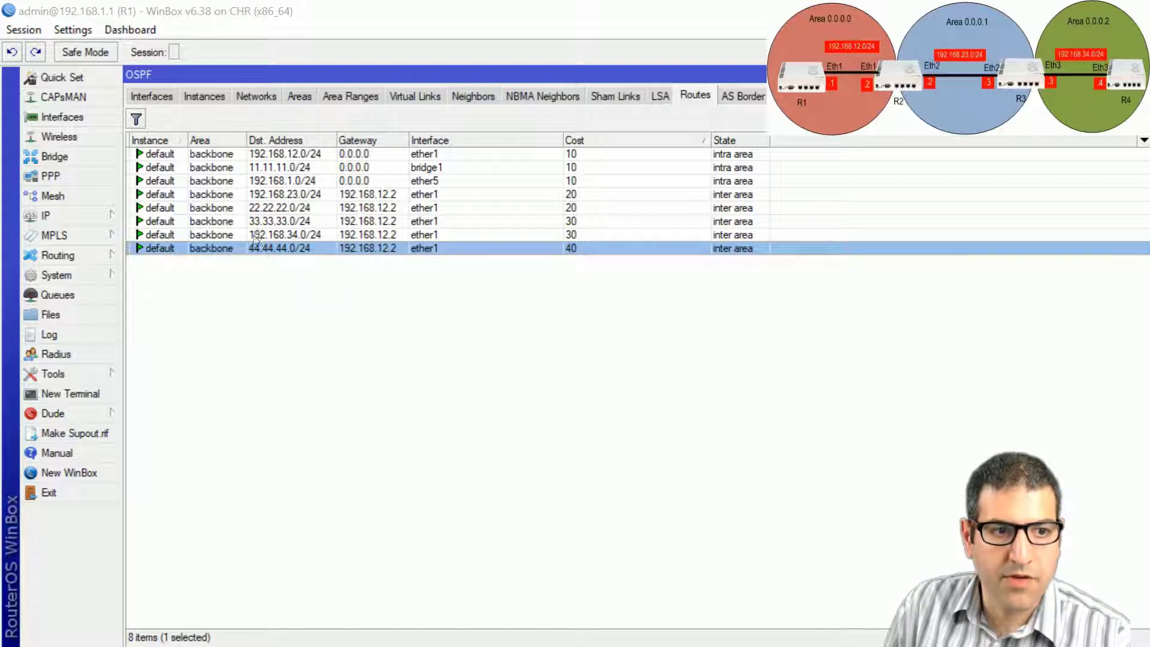
left_click(302, 237)
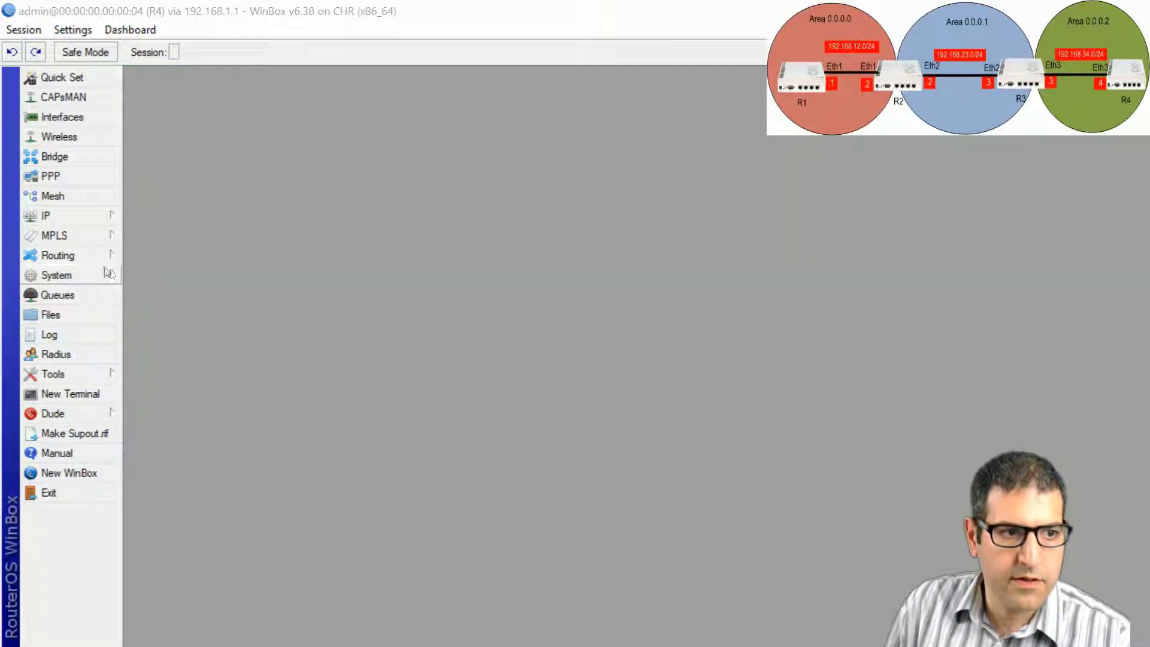
left_click(105, 257)
left_click(179, 335)
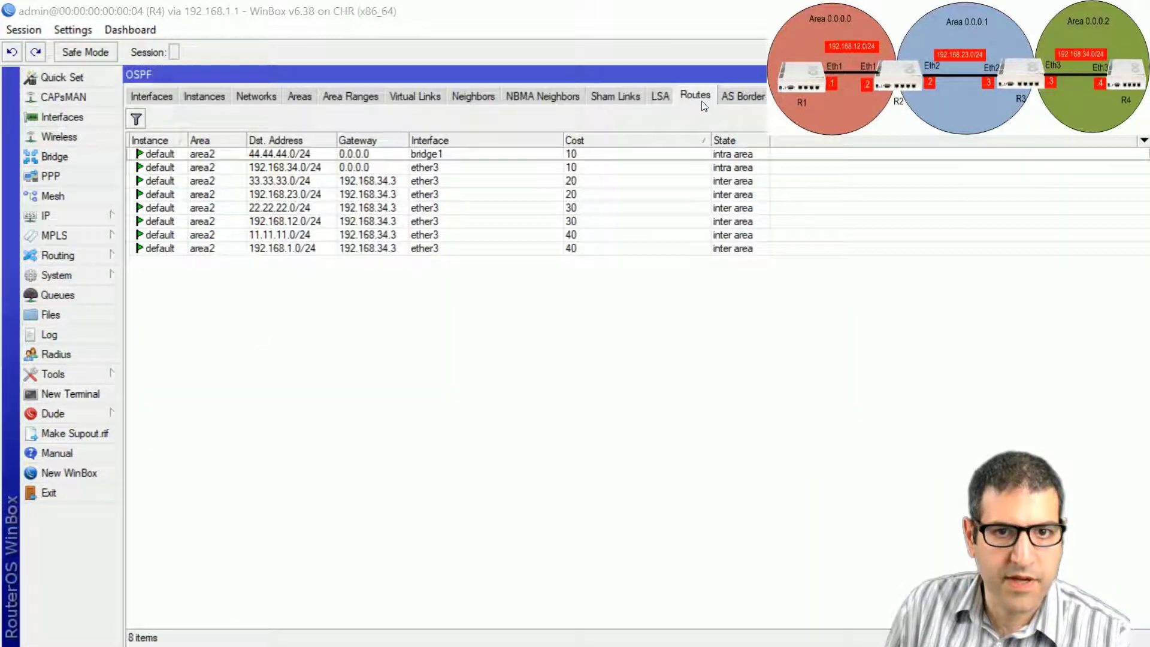
left_click(264, 236)
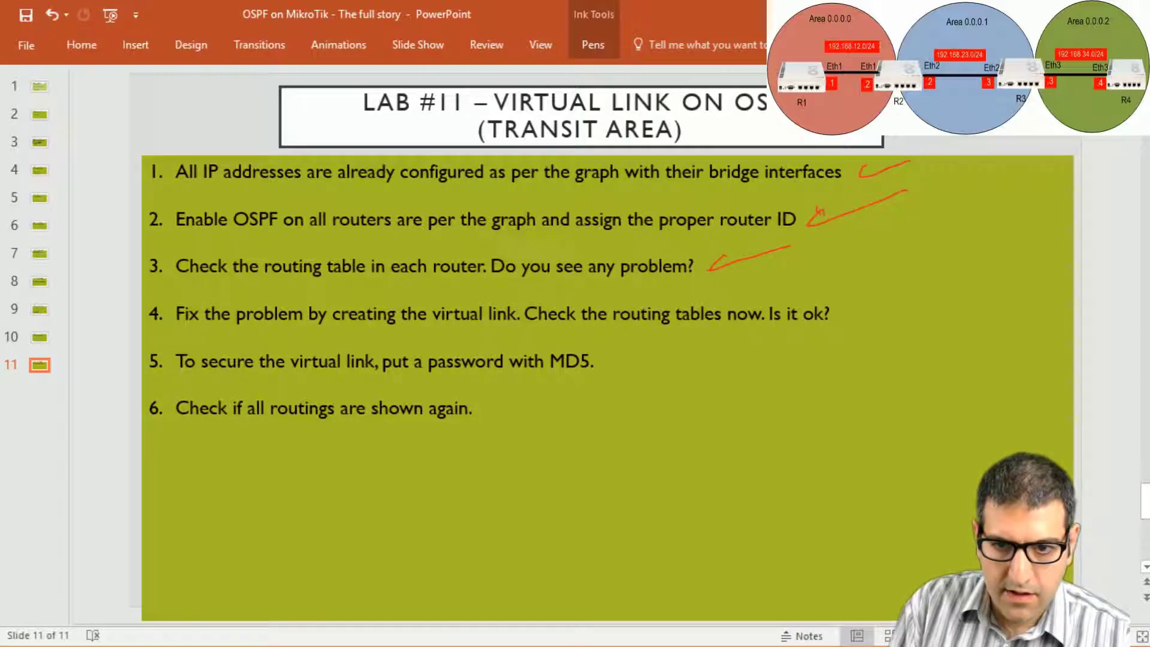
Draw a red check mark after item 4 on slide 11.
left_click_drag(869, 295, 894, 297)
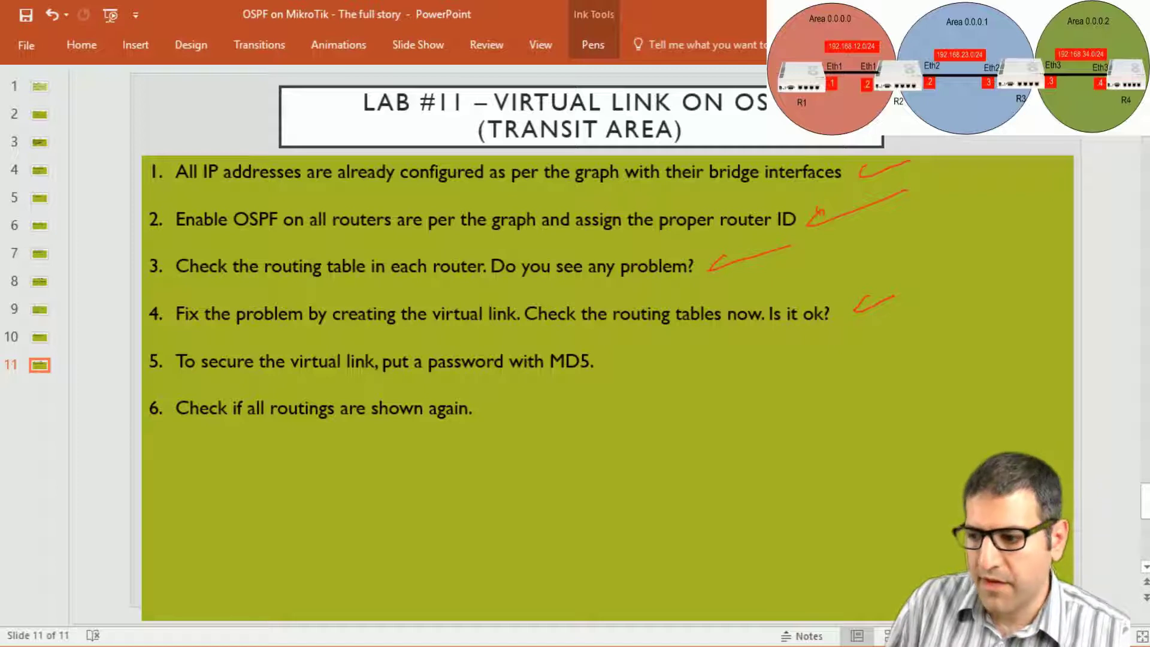
key("alt+Tab")
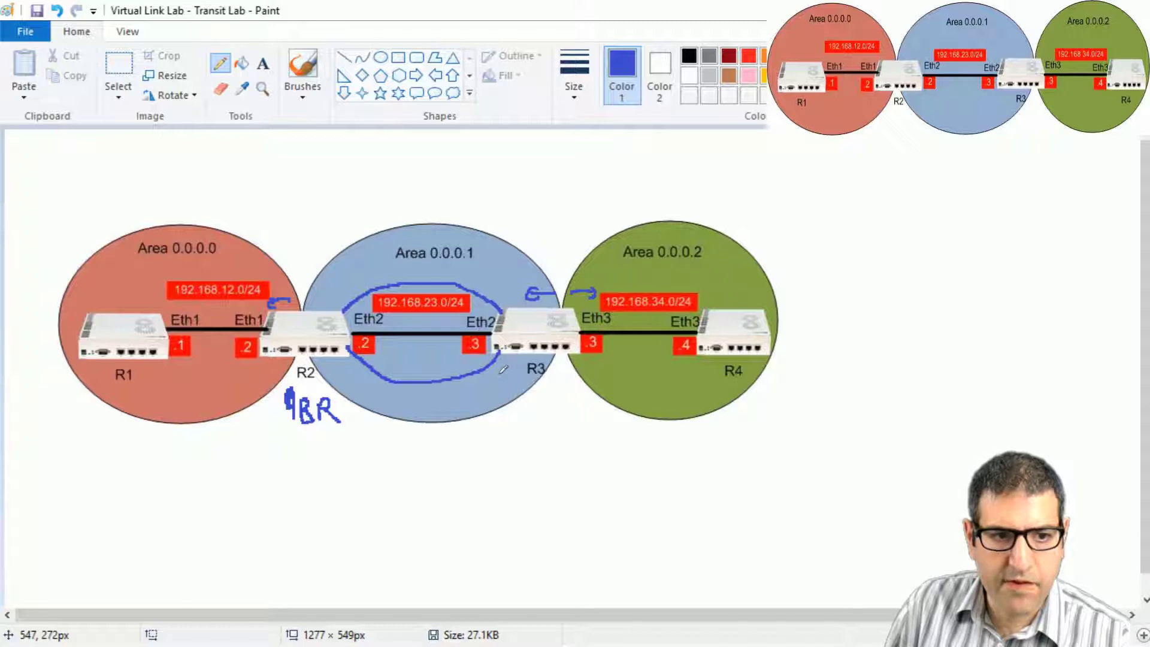
Undo the blue arrows and BR label, leaving the loop around the 192.168.23.0/24 link.
key("ctrl+z")
key("ctrl+z")
key("ctrl+z")
key("ctrl+z")
key("ctrl+z")
key("ctrl+z")
key("ctrl+z")
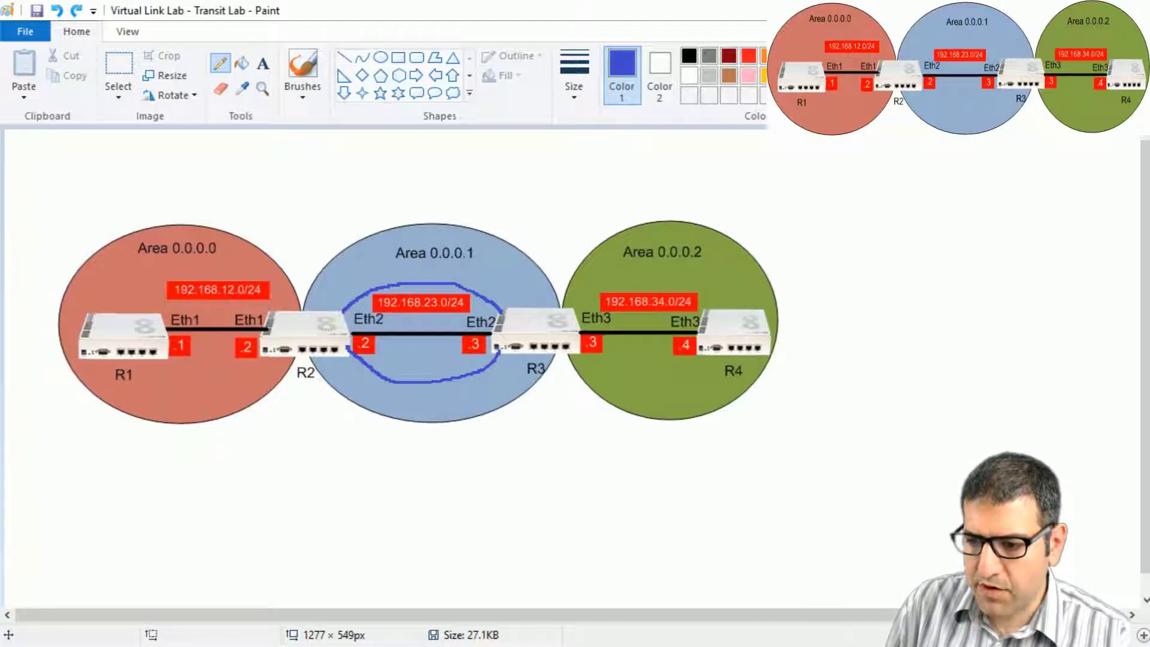
key("alt+Tab")
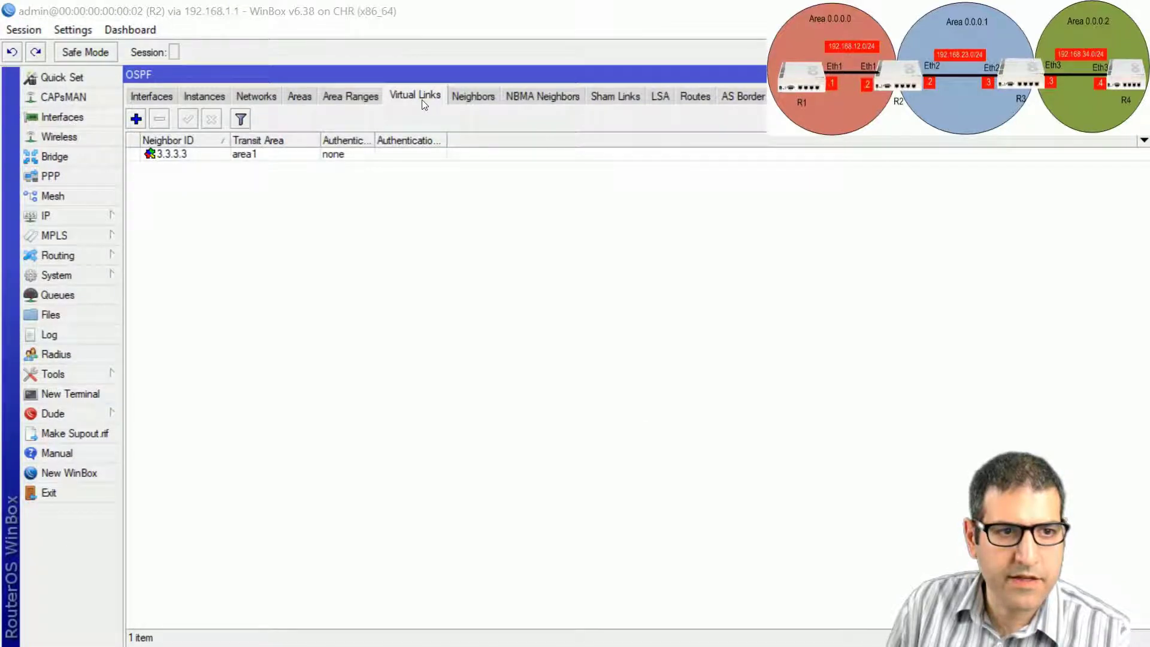
Set R2's virtual link to 3.3.3.3 to MD5 authentication and enter an authentication key.
double_click(201, 156)
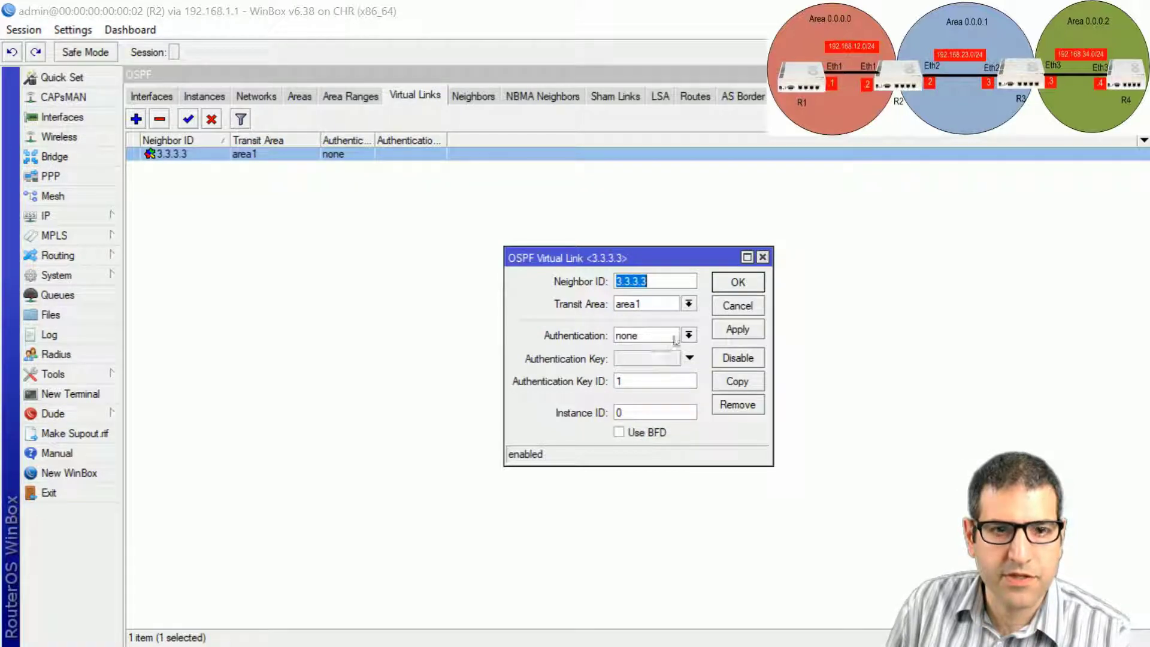
left_click(675, 340)
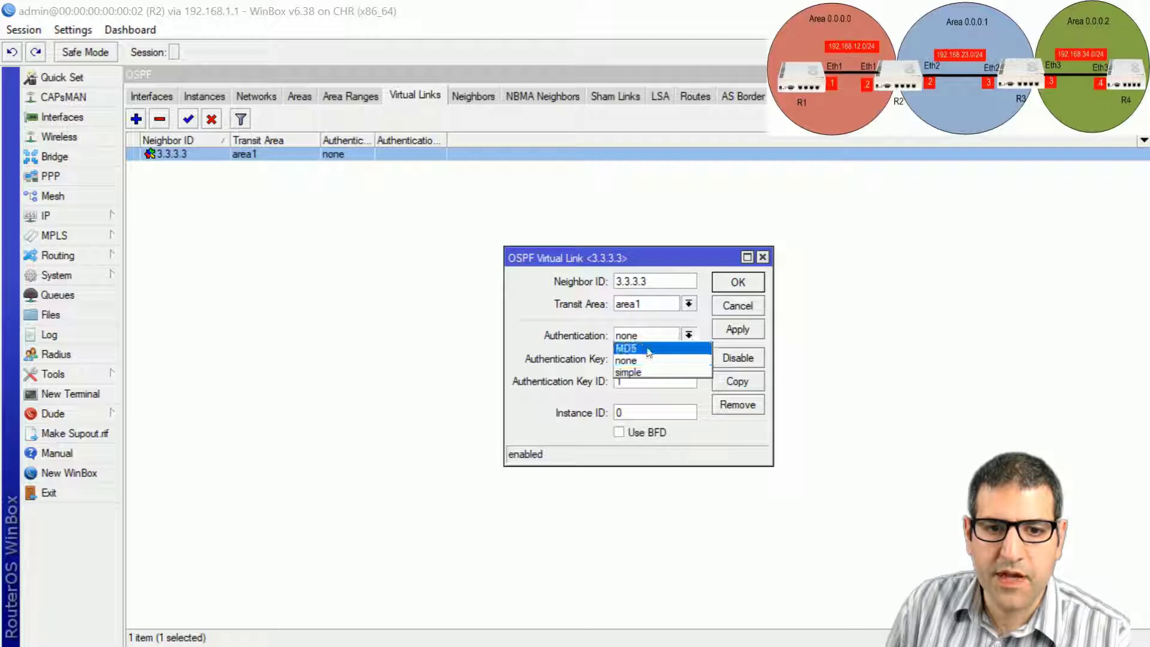
left_click(649, 348)
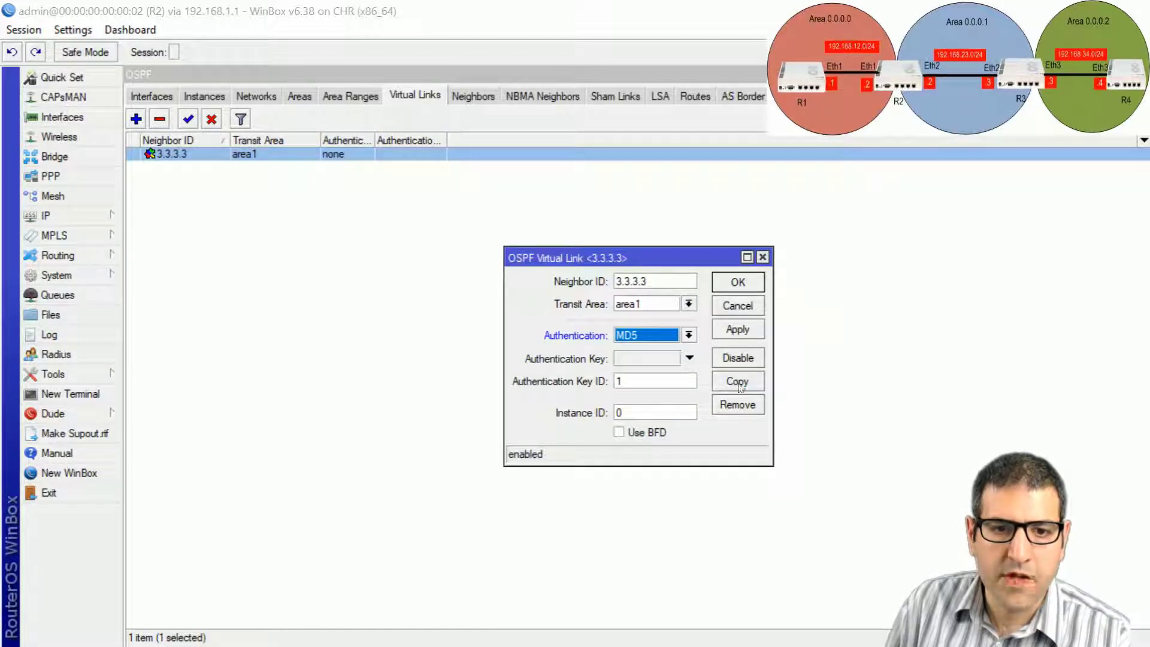
left_click(659, 358)
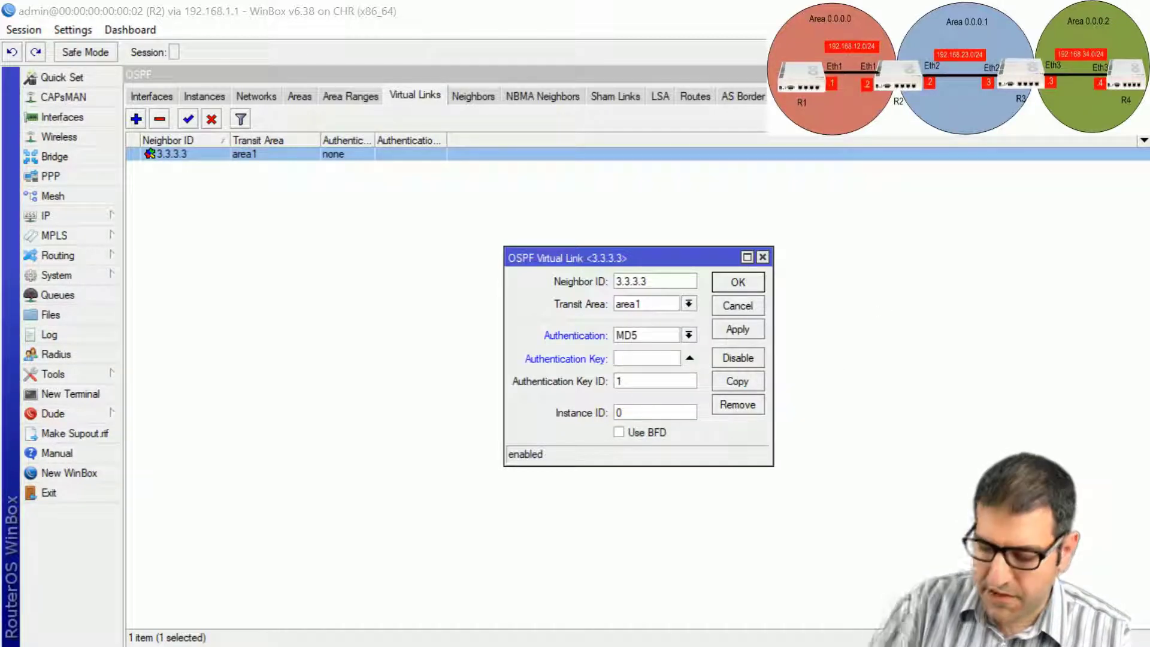
type("123456")
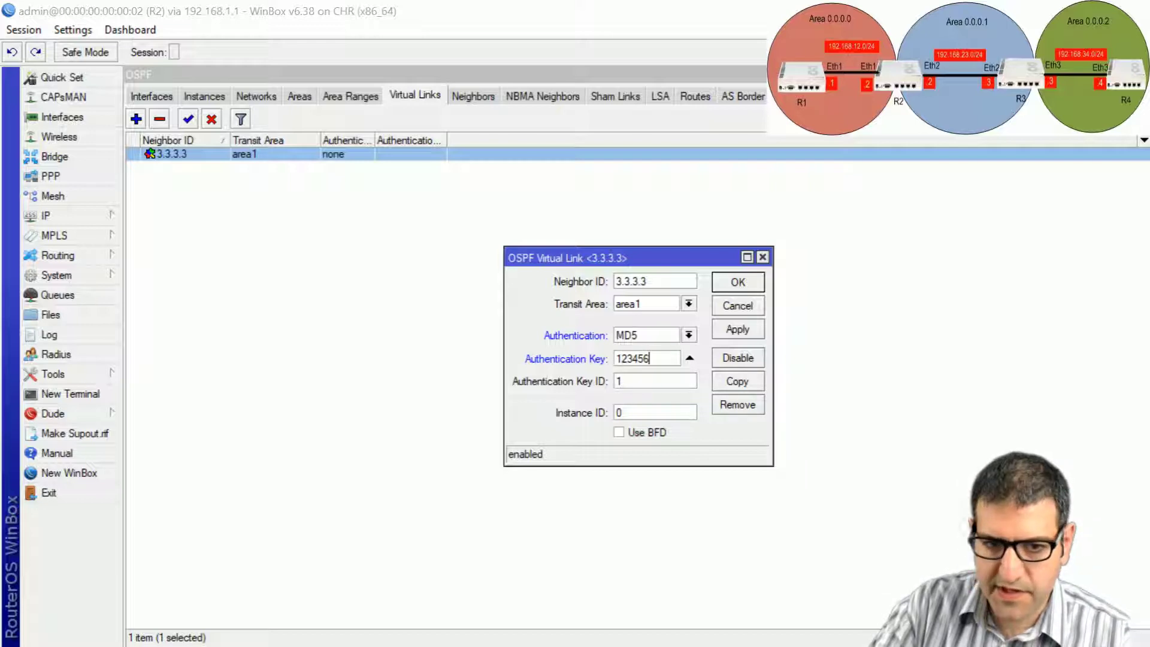
left_click(738, 281)
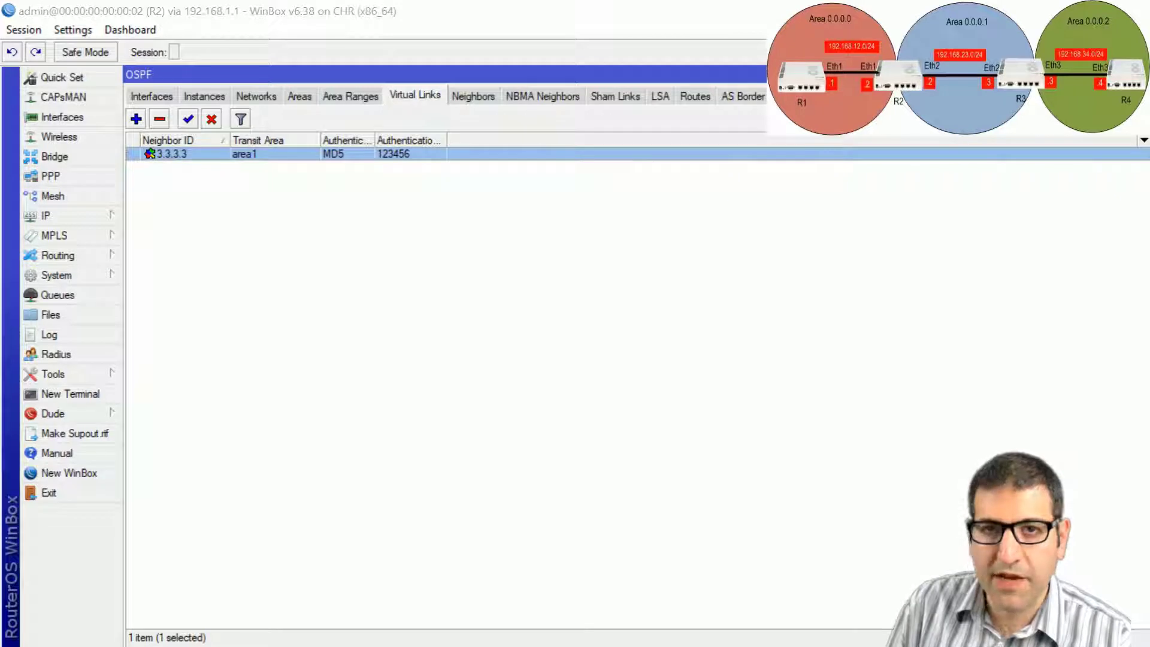
key("alt+Tab")
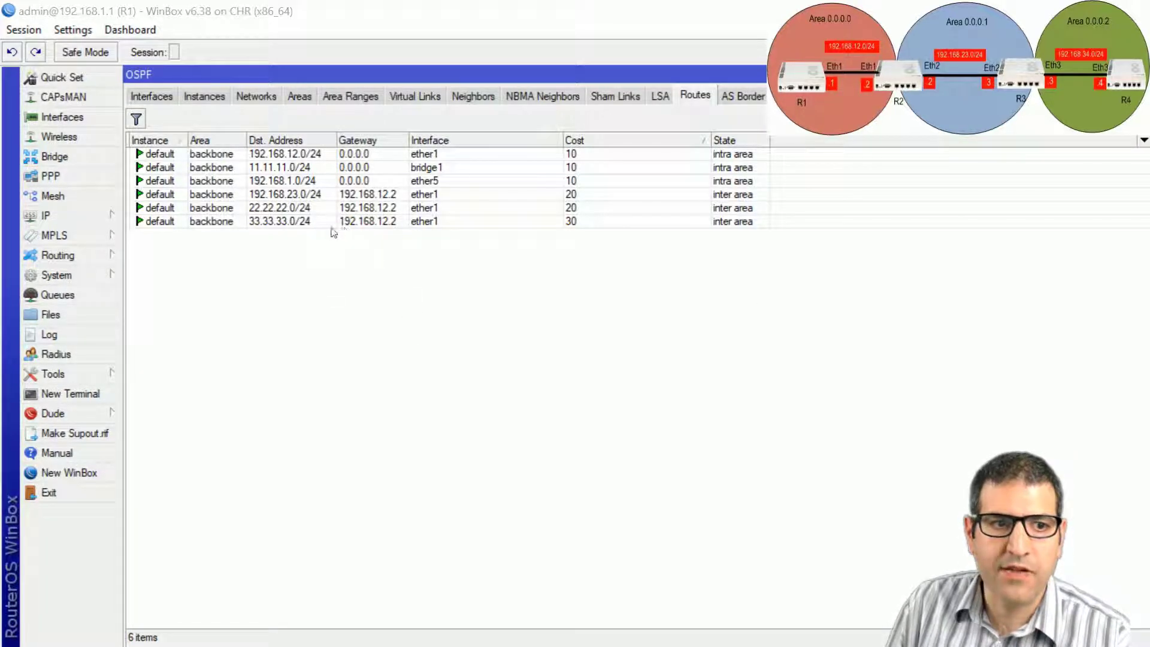
Inspect R1's OSPF routes, now ending at 33.33.33.0/24 without 192.168.34.0/24 or 44.44.44.0/24.
left_click(264, 224)
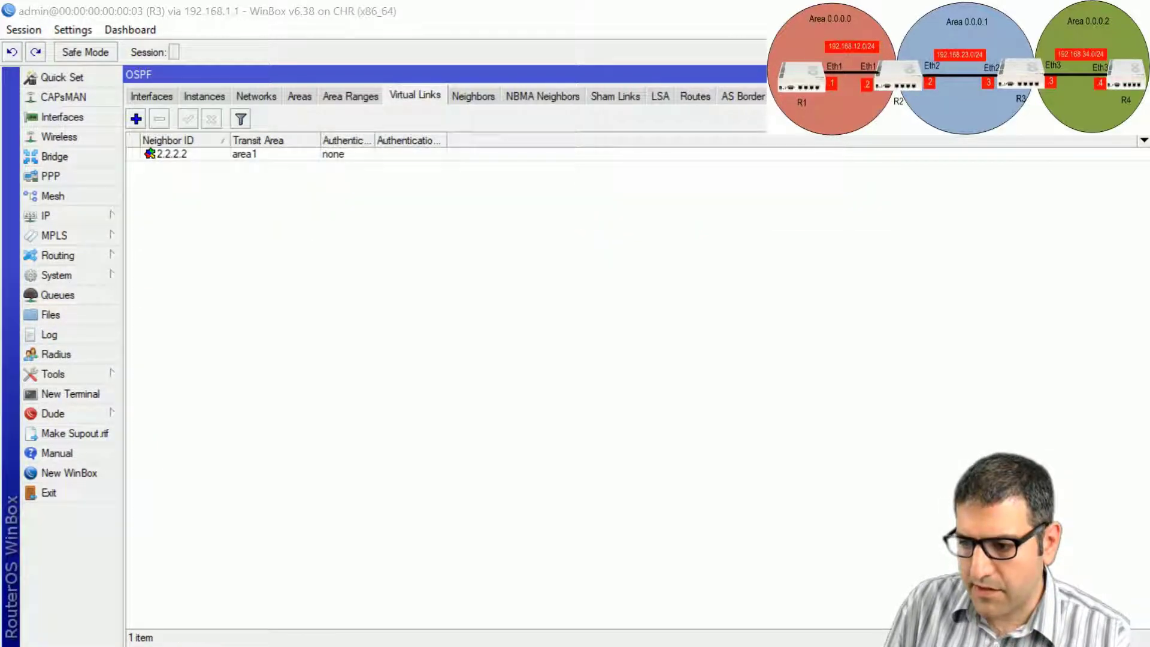
Set R3's 2.2.2.2 virtual link to MD5 authentication with the same shared key as R2.
double_click(249, 157)
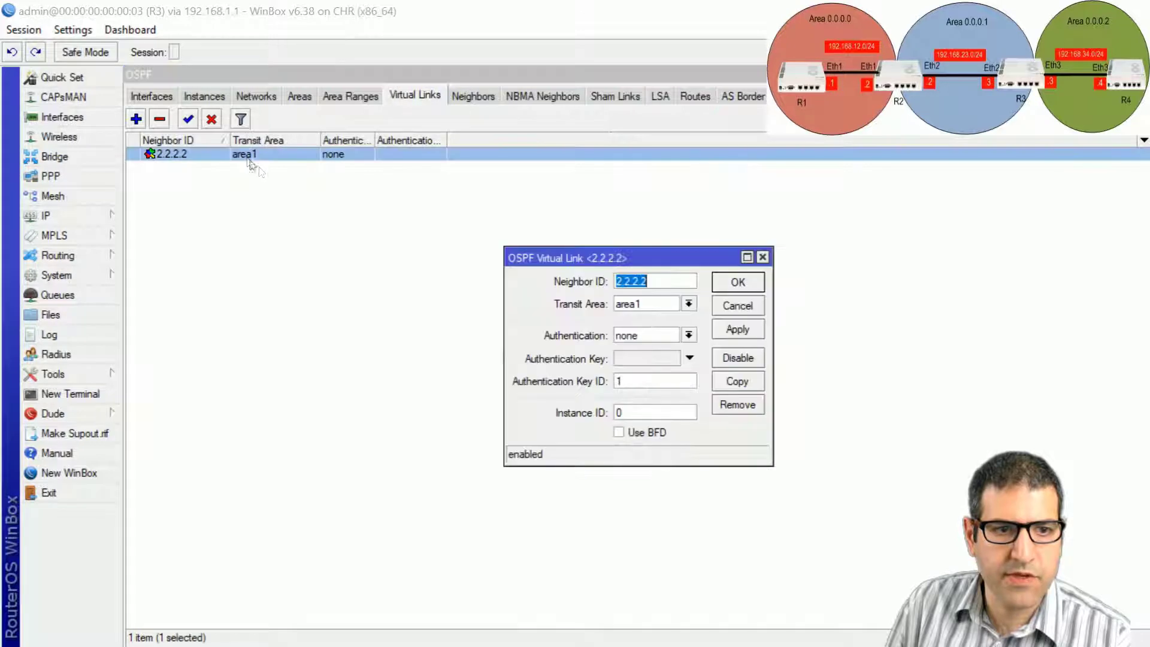
left_click(689, 335)
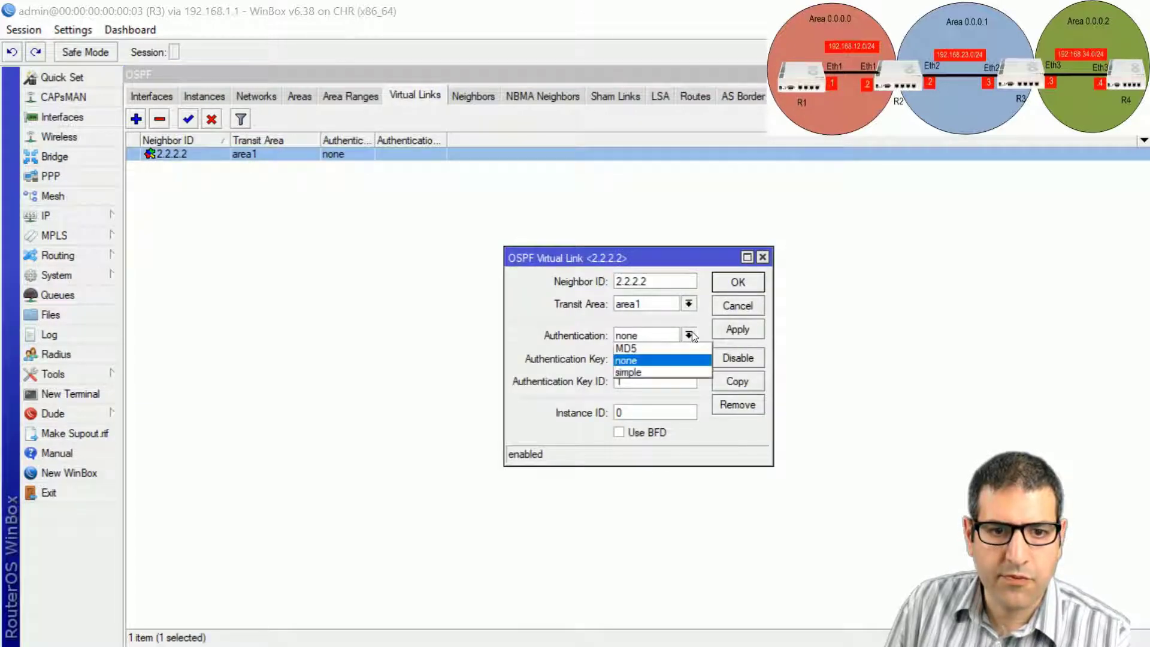
left_click(659, 348)
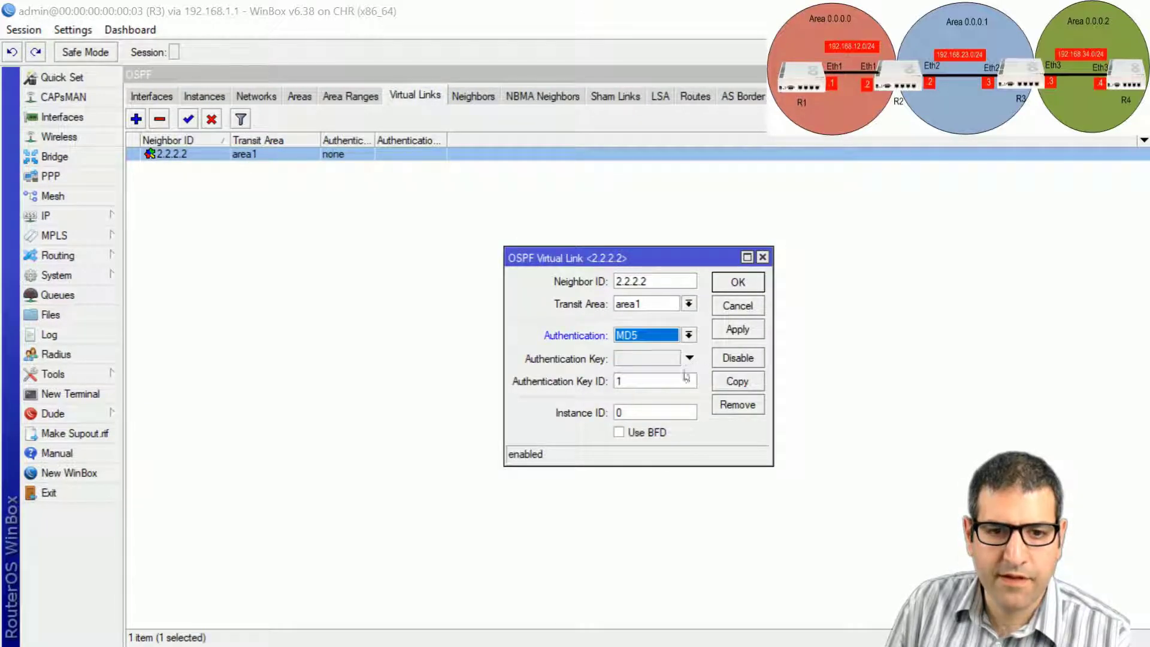
left_click(663, 363)
type("12")
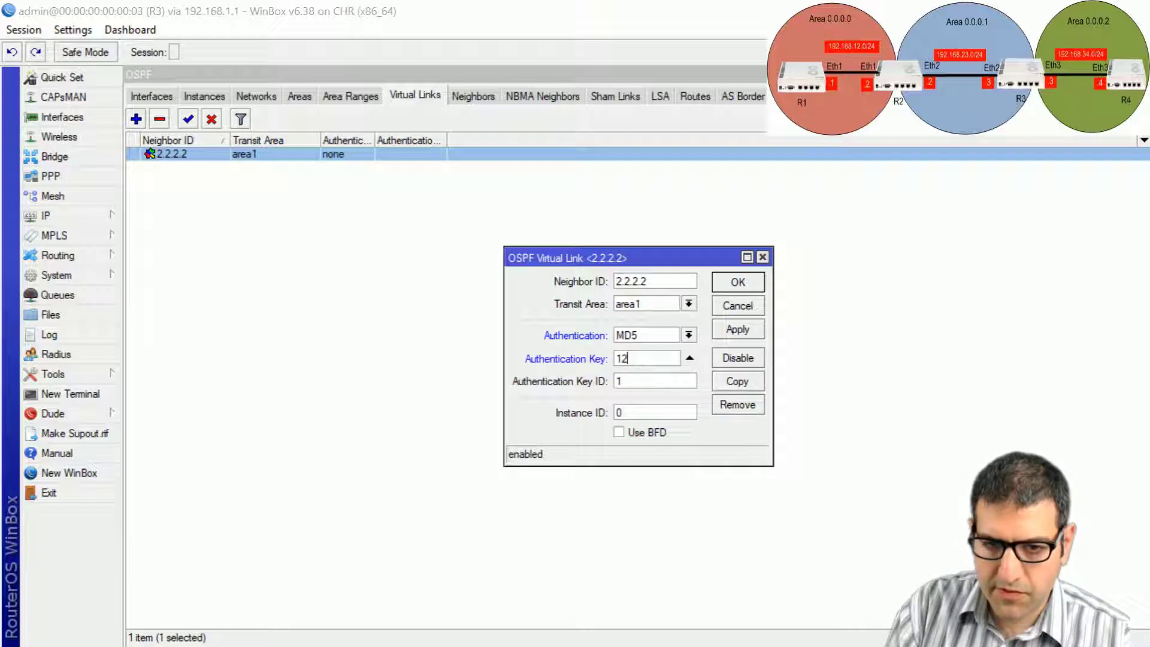
type("3456")
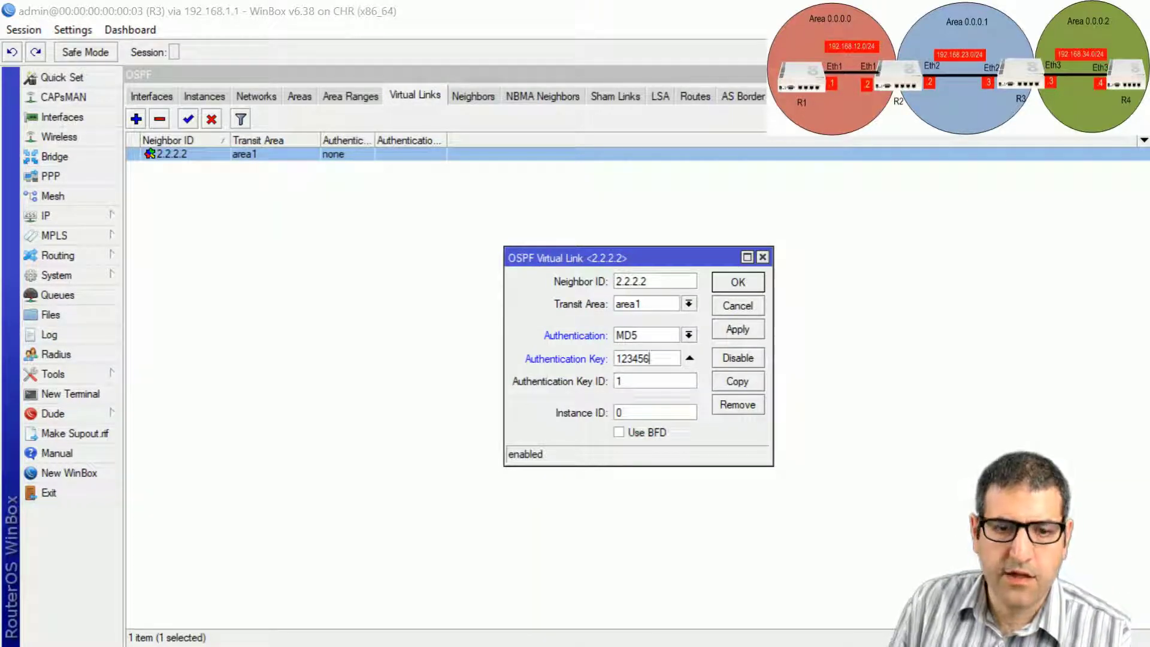
left_click(734, 283)
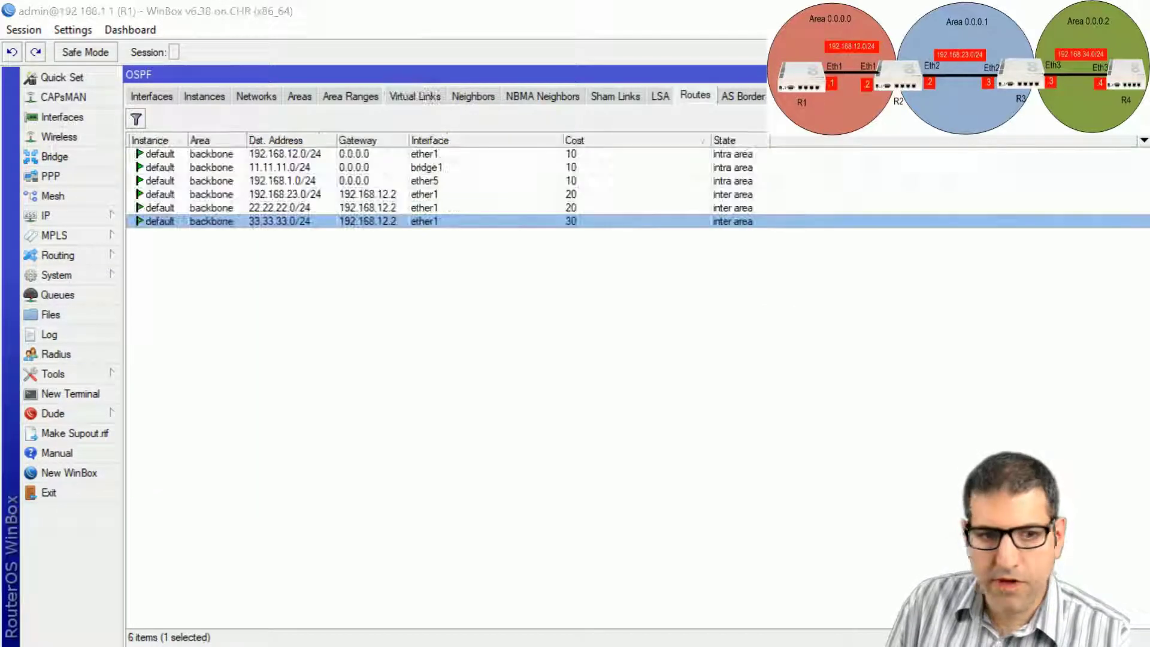
left_click(323, 259)
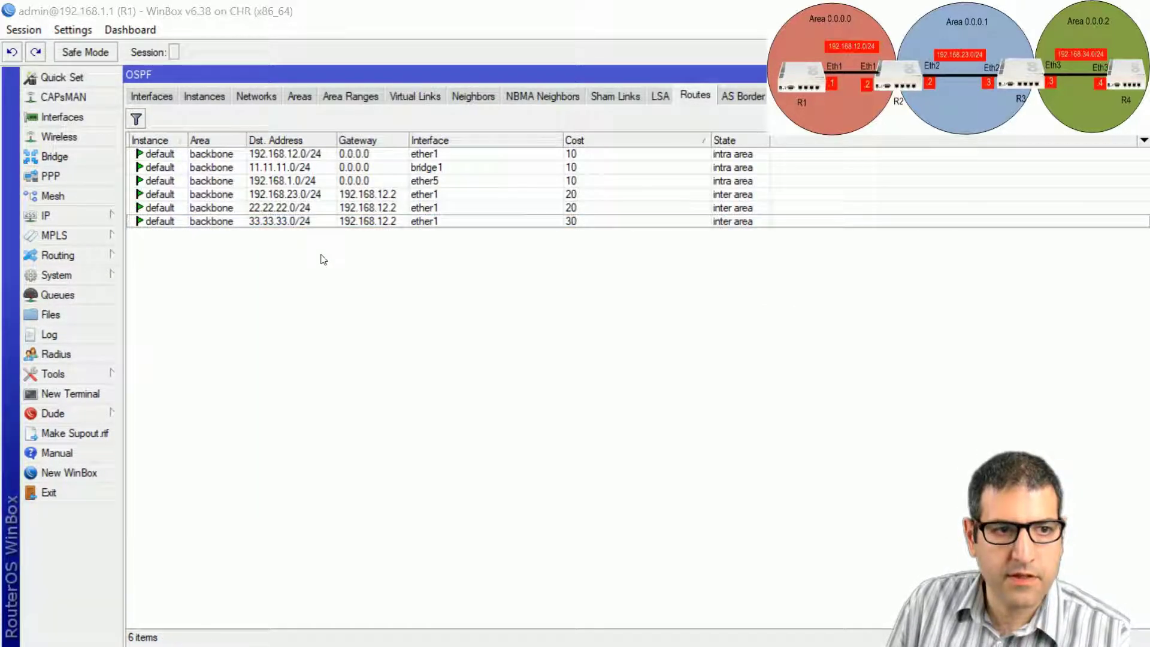
Confirm R1 lists 33.33.33.0/24, 192.168.34.0/24 and 44.44.44.0/24, then tick steps 5 and 6 on the slide.
left_click(305, 222)
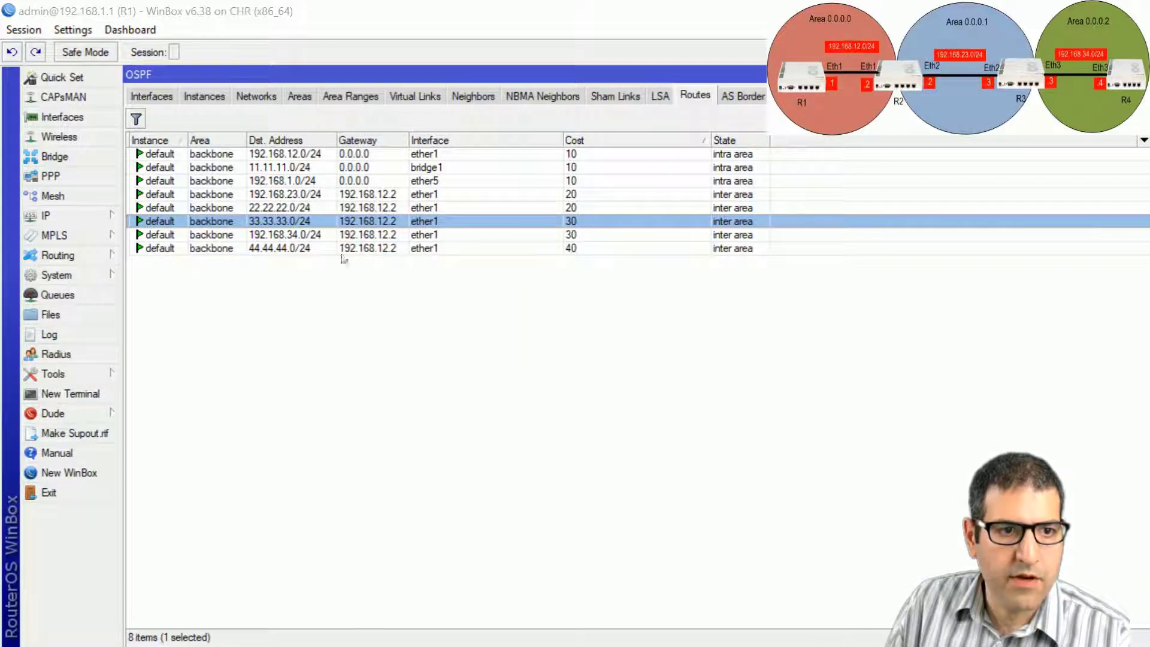
left_click(303, 248)
left_click(303, 234)
left_click(303, 248)
left_click(302, 235)
left_click(301, 249)
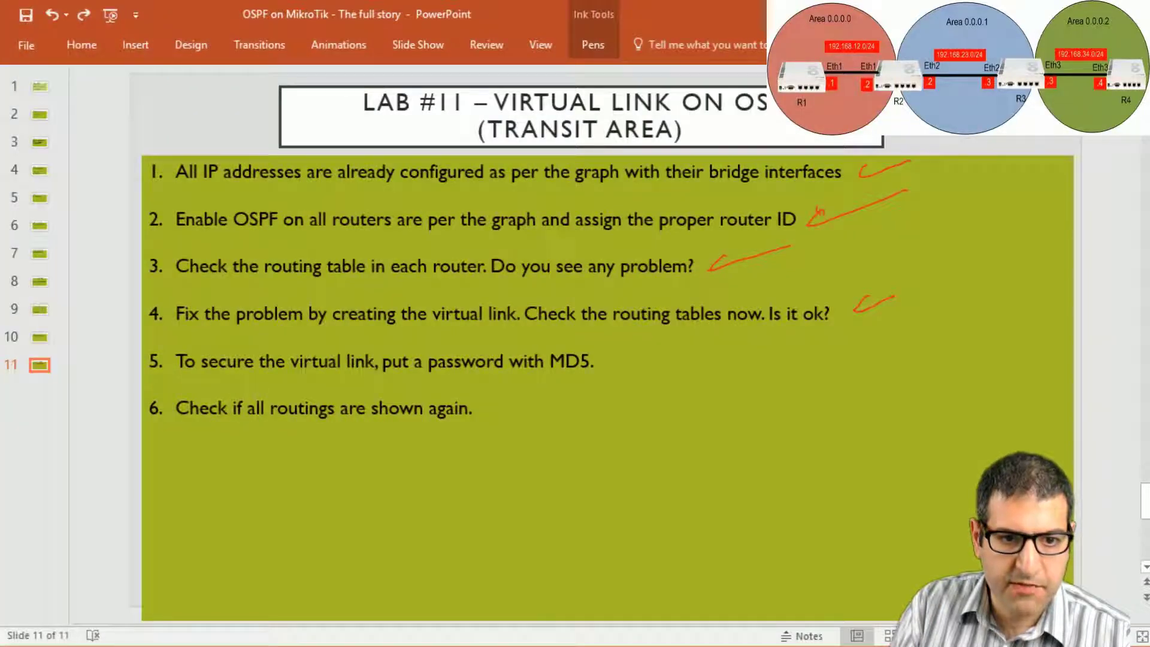
left_click_drag(612, 354, 657, 346)
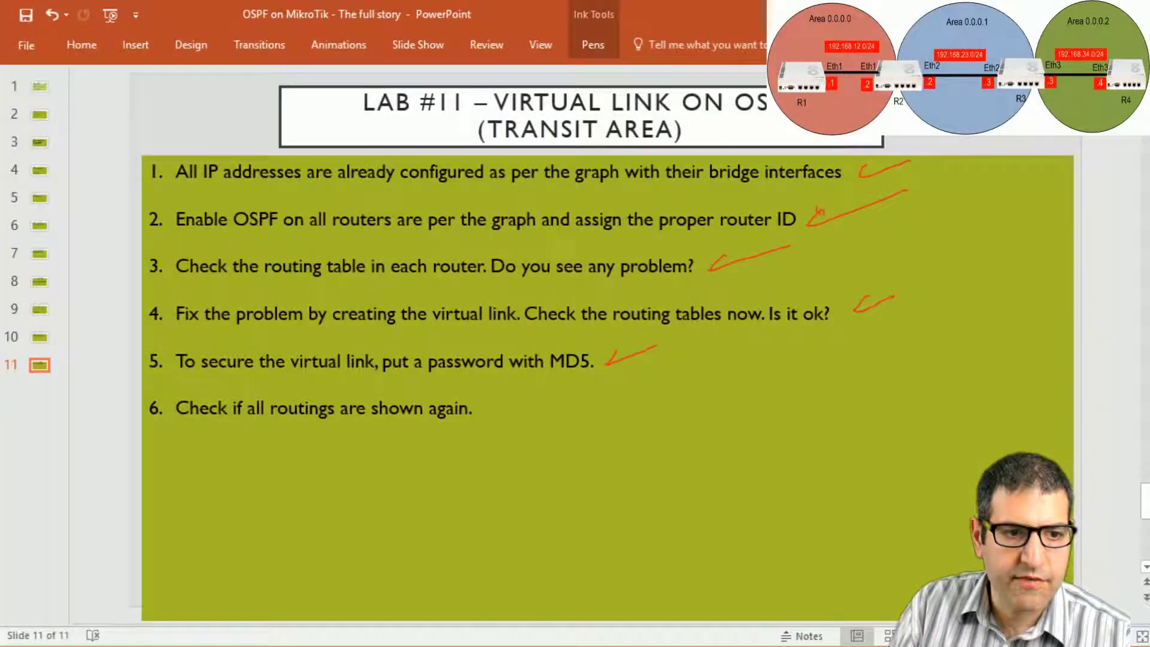
left_click_drag(483, 406, 533, 392)
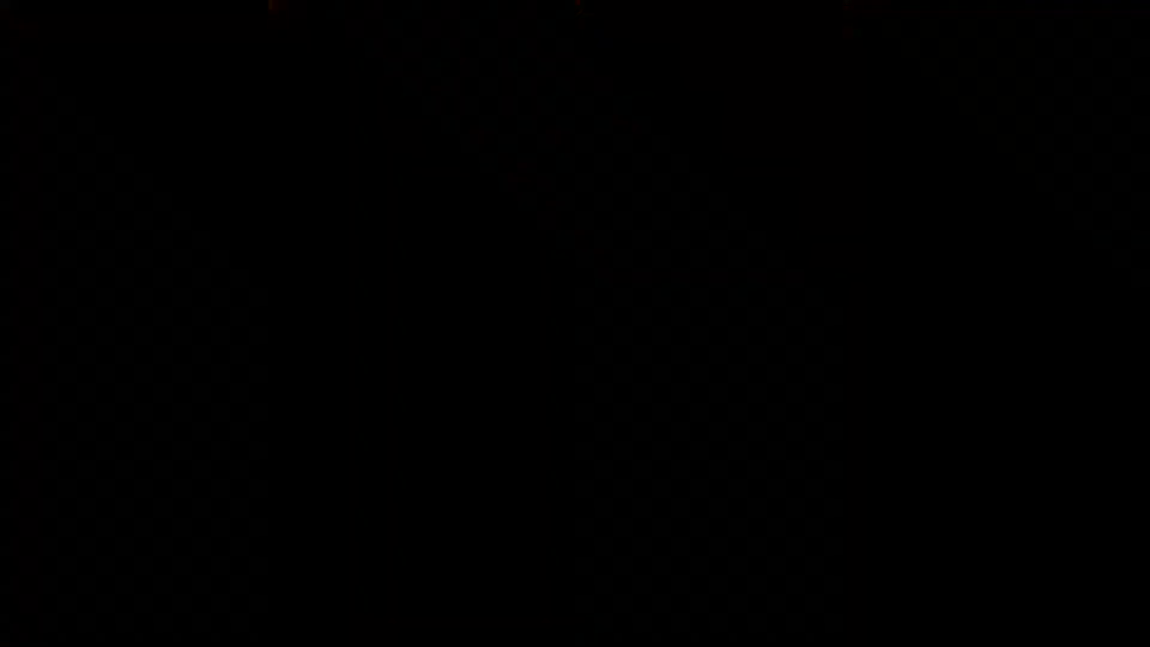